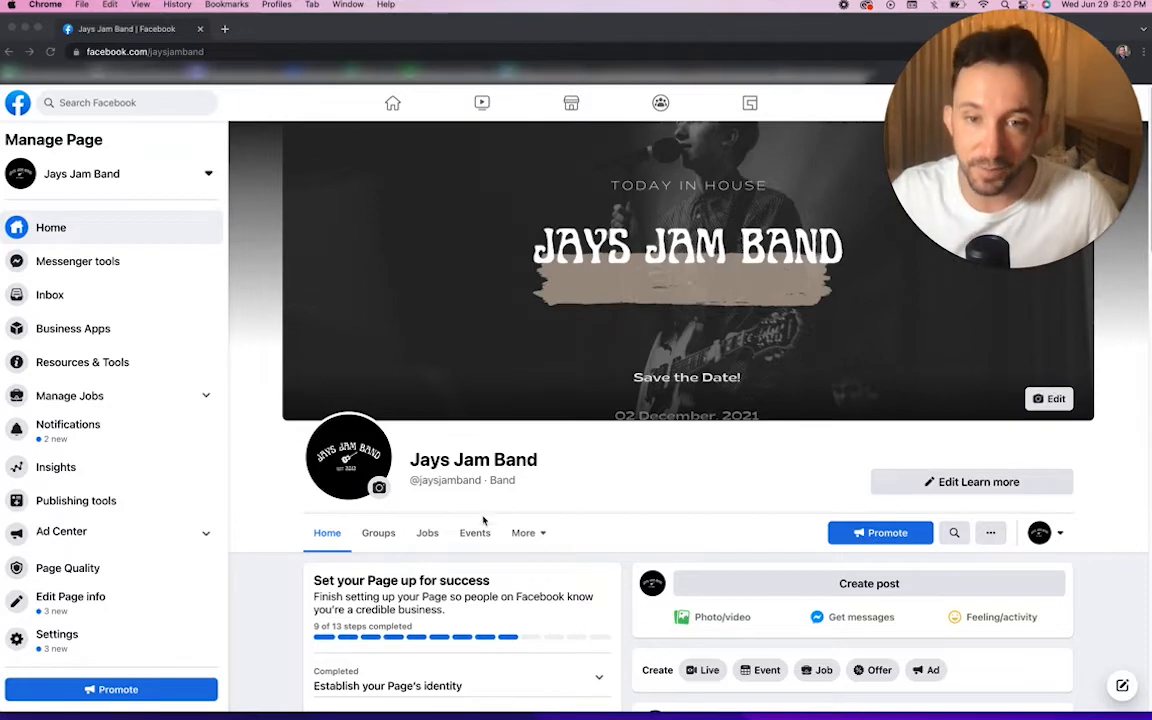
# Look over the Jays Jam Band page, including its header, setup checklist, post creation options and latest post
pyautogui.scroll(-3, 752, 463)
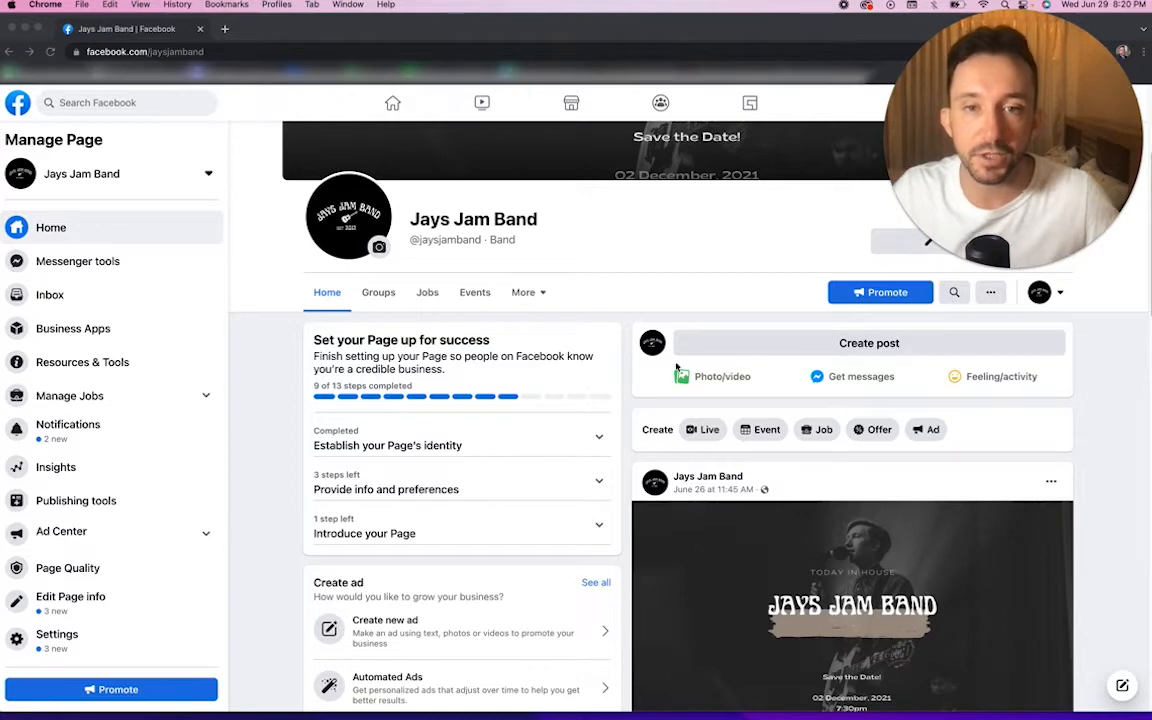
pyautogui.scroll(3, 731, 404)
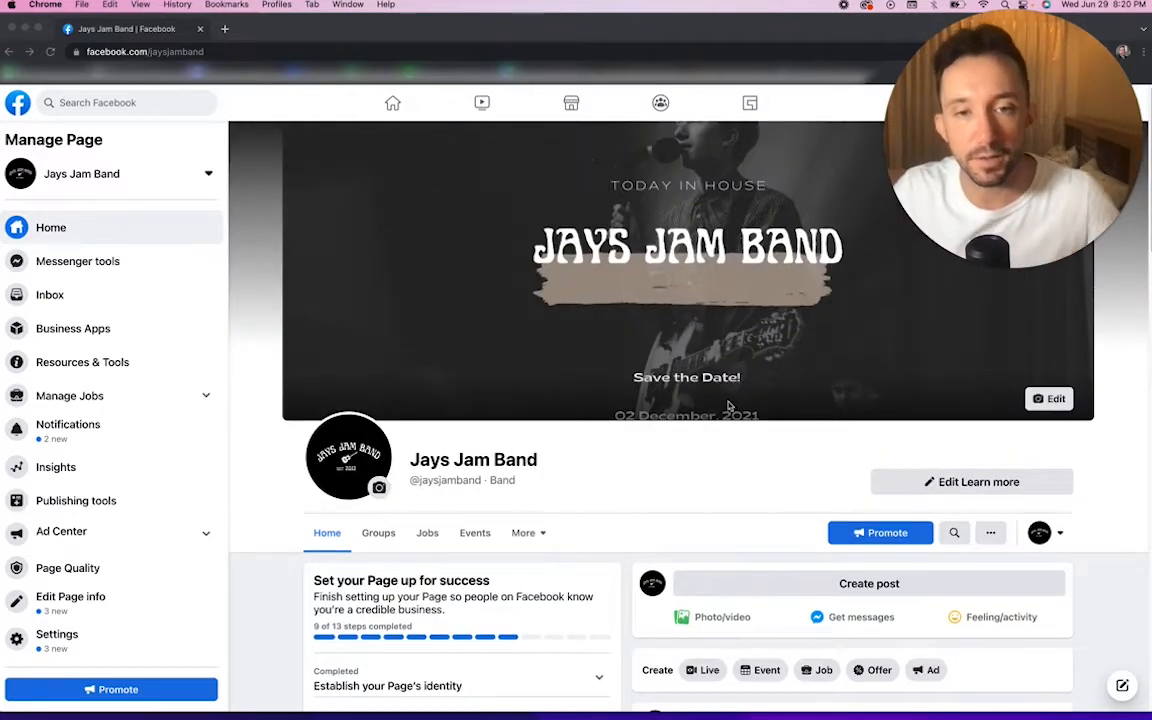
pyautogui.scroll(-3, 885, 500)
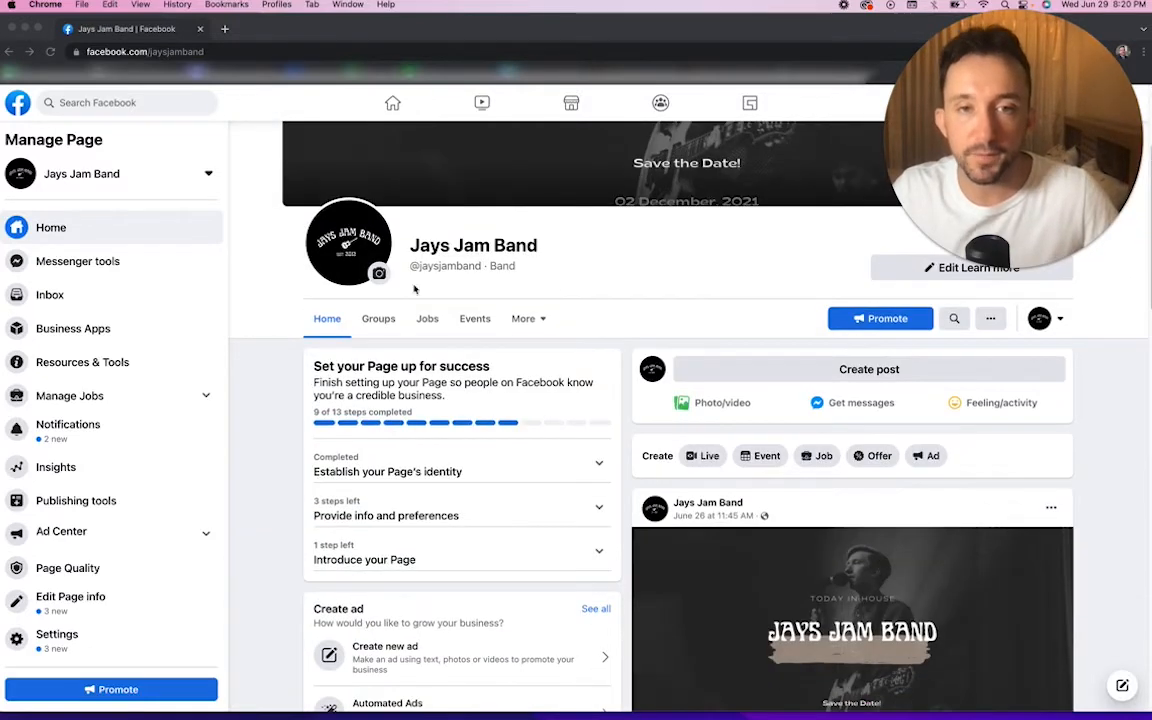
pyautogui.scroll(-3, 740, 390)
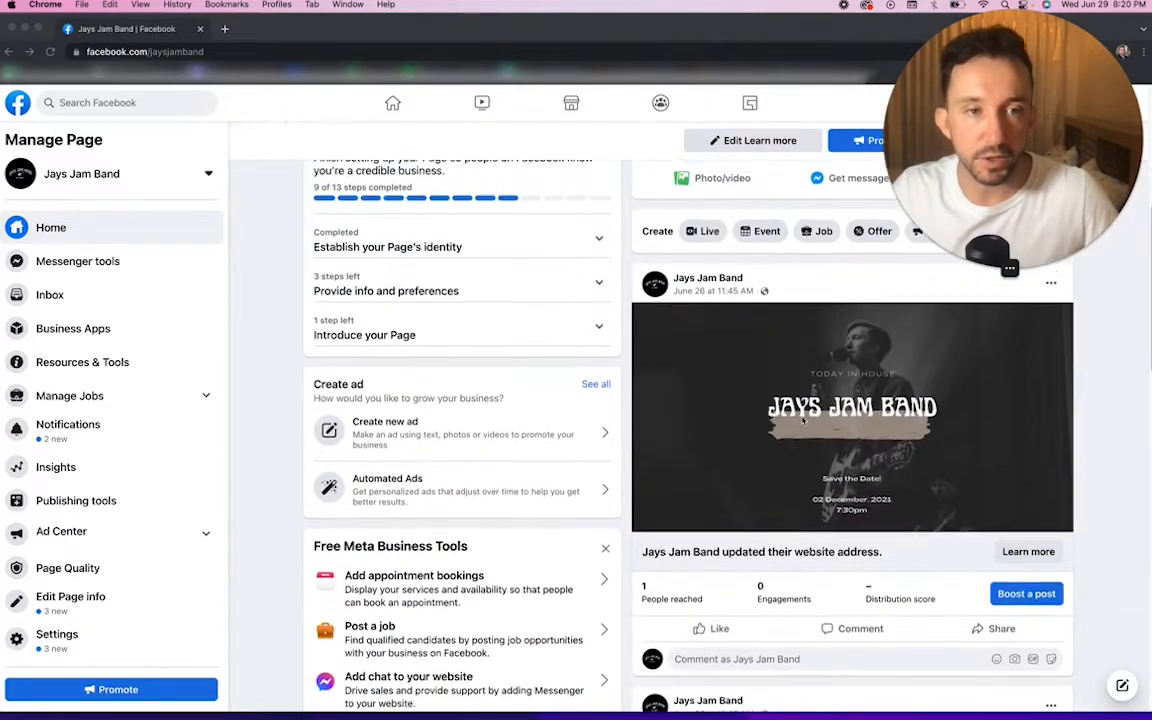
pyautogui.scroll(5, 802, 419)
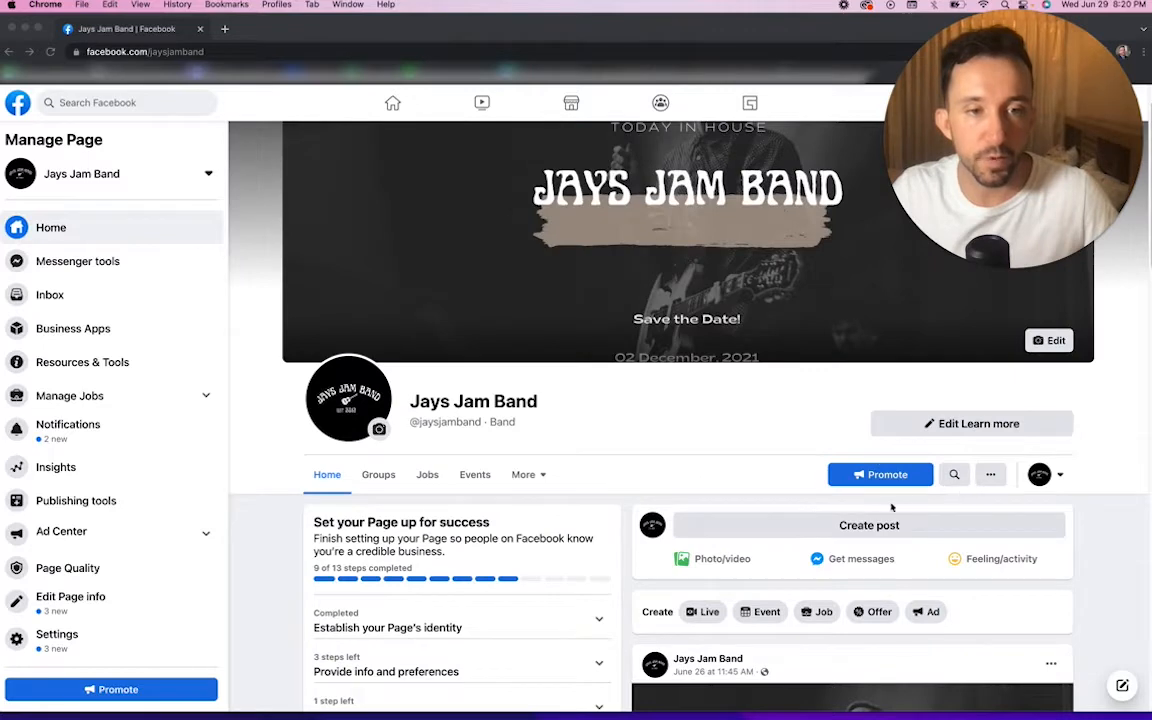
pyautogui.scroll(-5, 1088, 529)
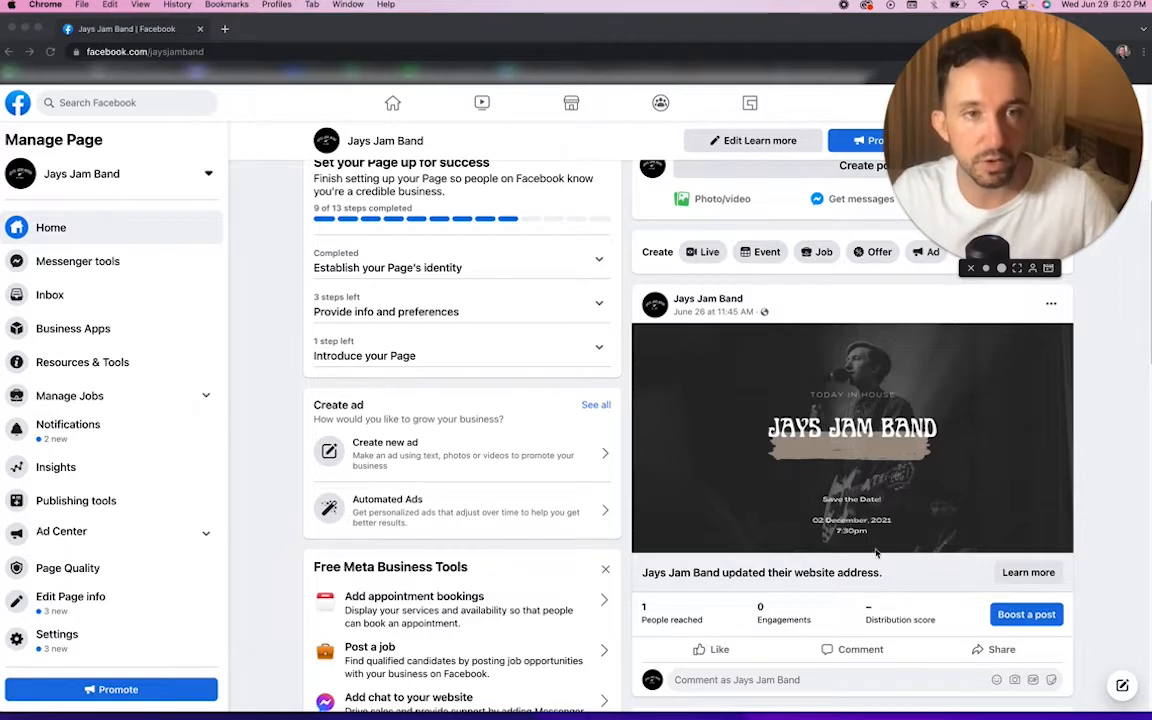
pyautogui.scroll(4, 876, 552)
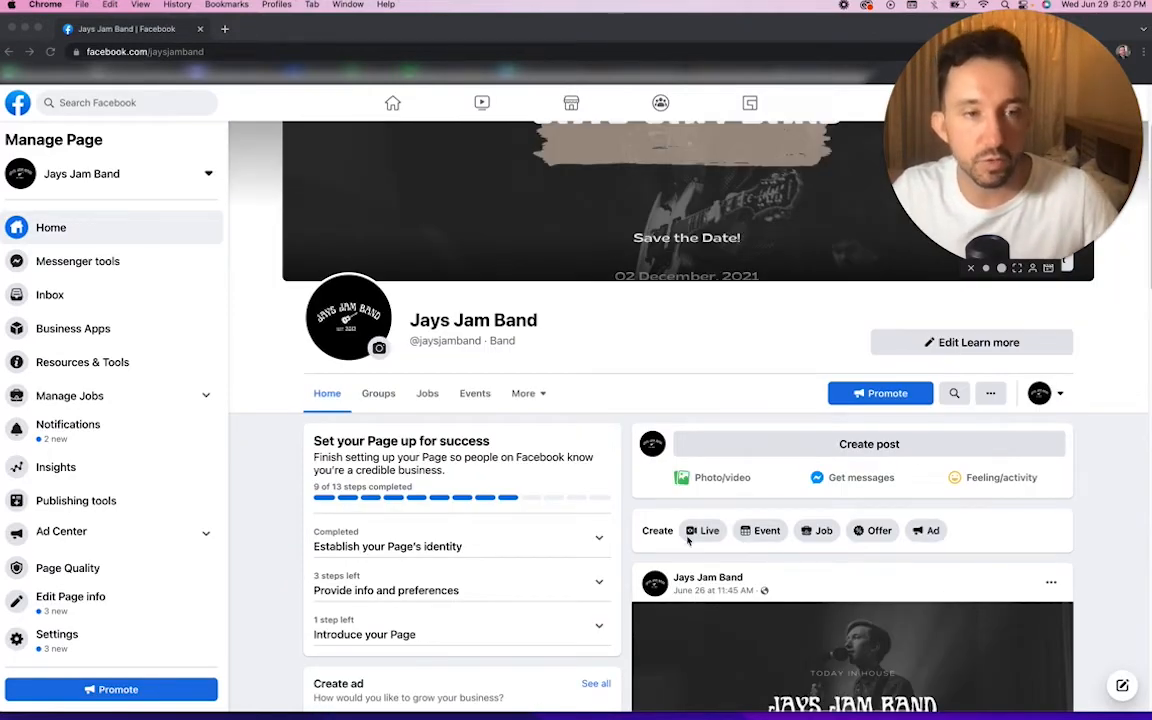
# Start a new ad promoting the Jays Jam Band page and set its goal to Get more Page likes
pyautogui.click(896, 395)
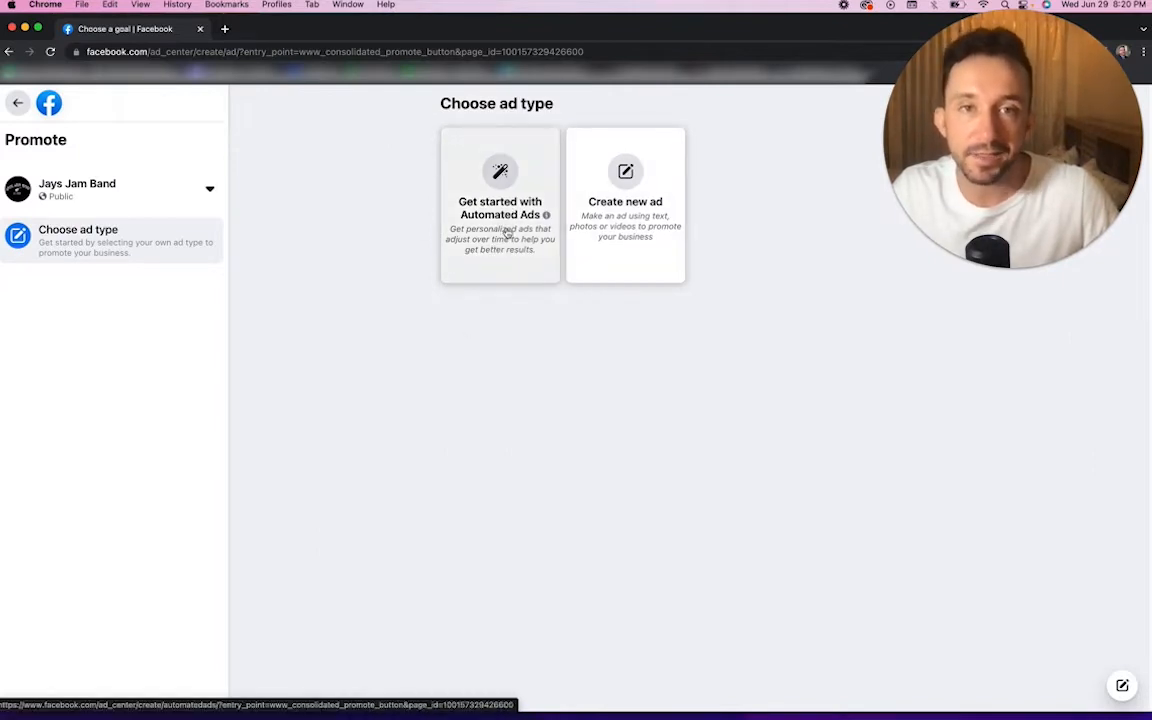
pyautogui.click(628, 203)
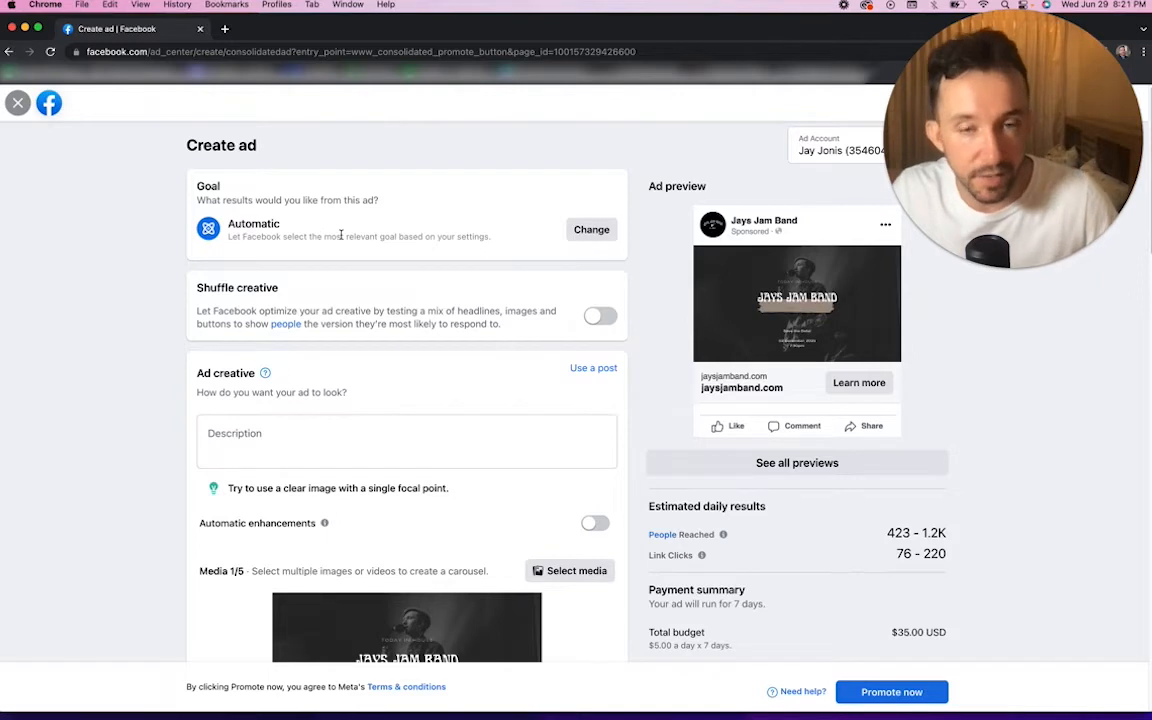
pyautogui.click(590, 230)
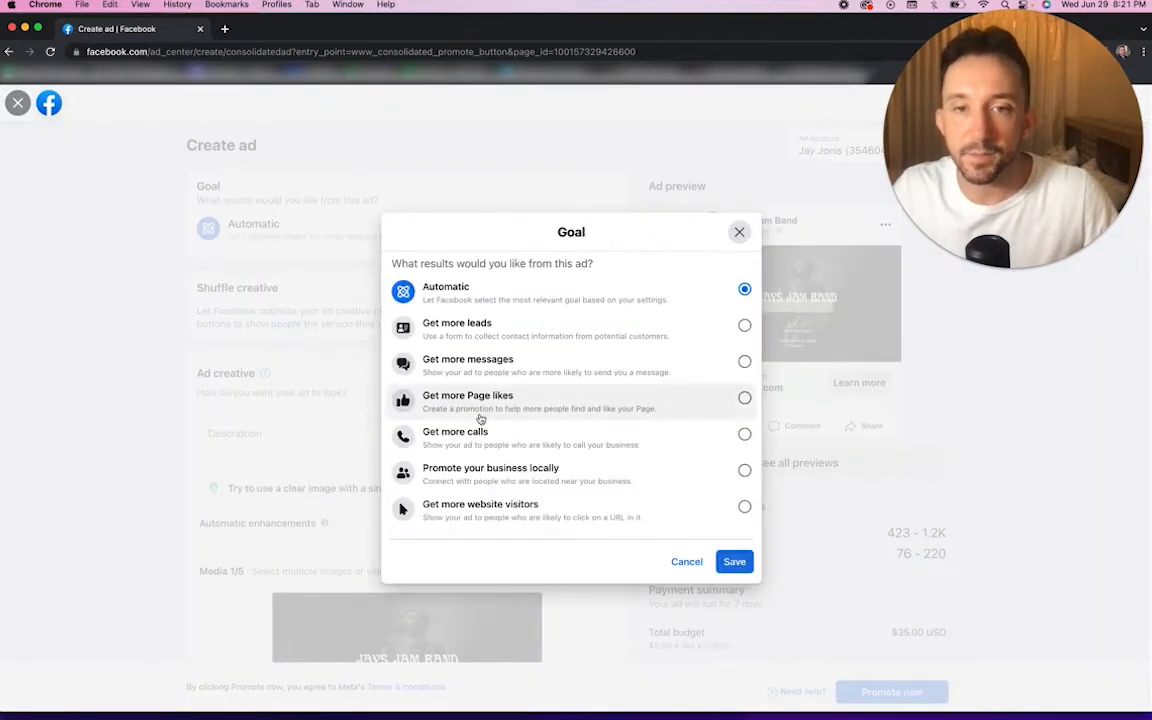
pyautogui.click(744, 399)
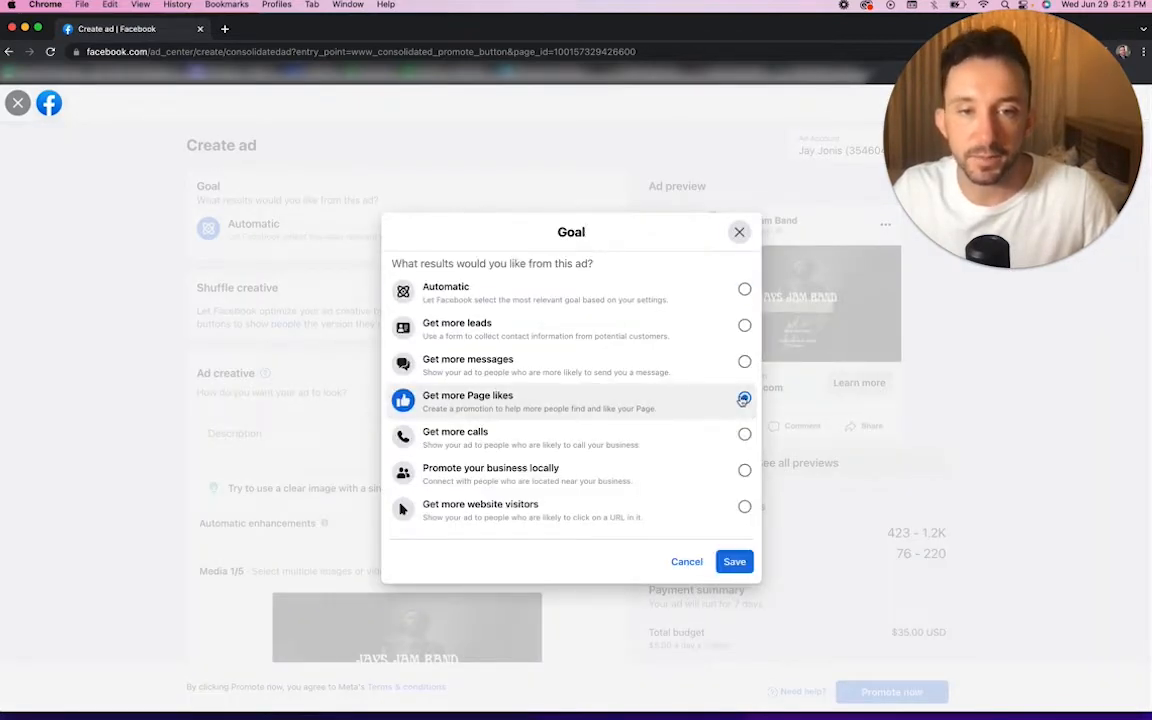
pyautogui.click(734, 561)
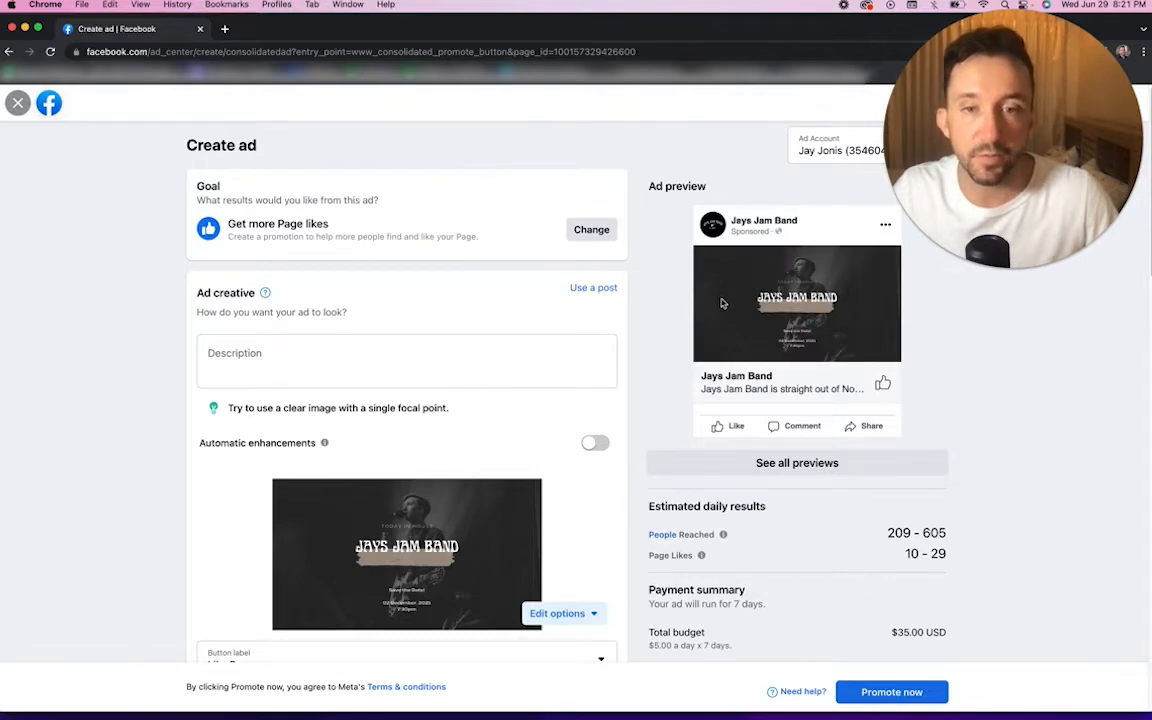
# Review all previews of the ad across the feed, Marketplace, Instant Articles and search result placements, and close them
pyautogui.scroll(-1, 753, 345)
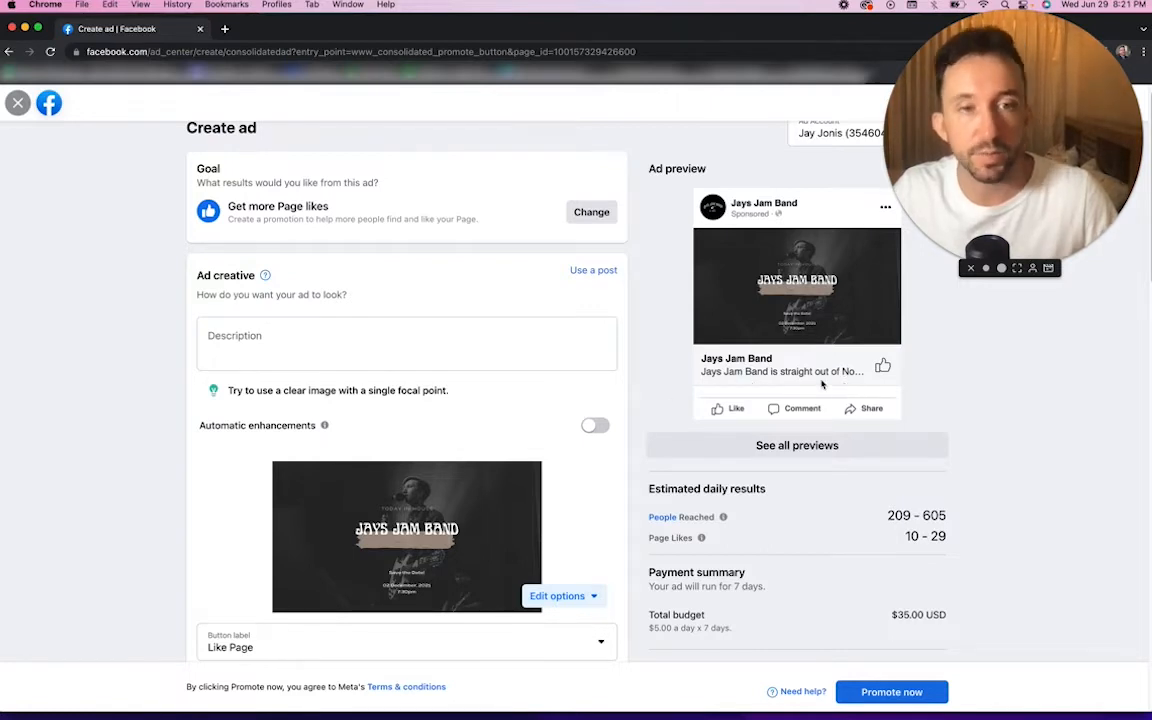
pyautogui.scroll(1, 815, 395)
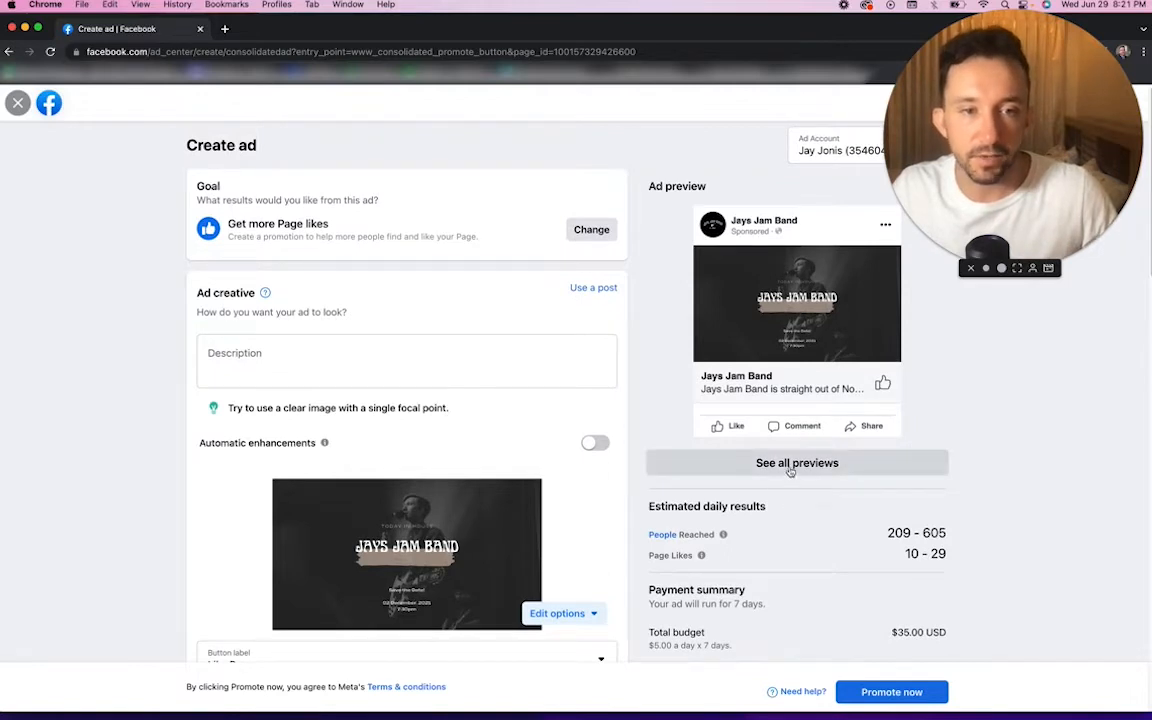
pyautogui.click(790, 468)
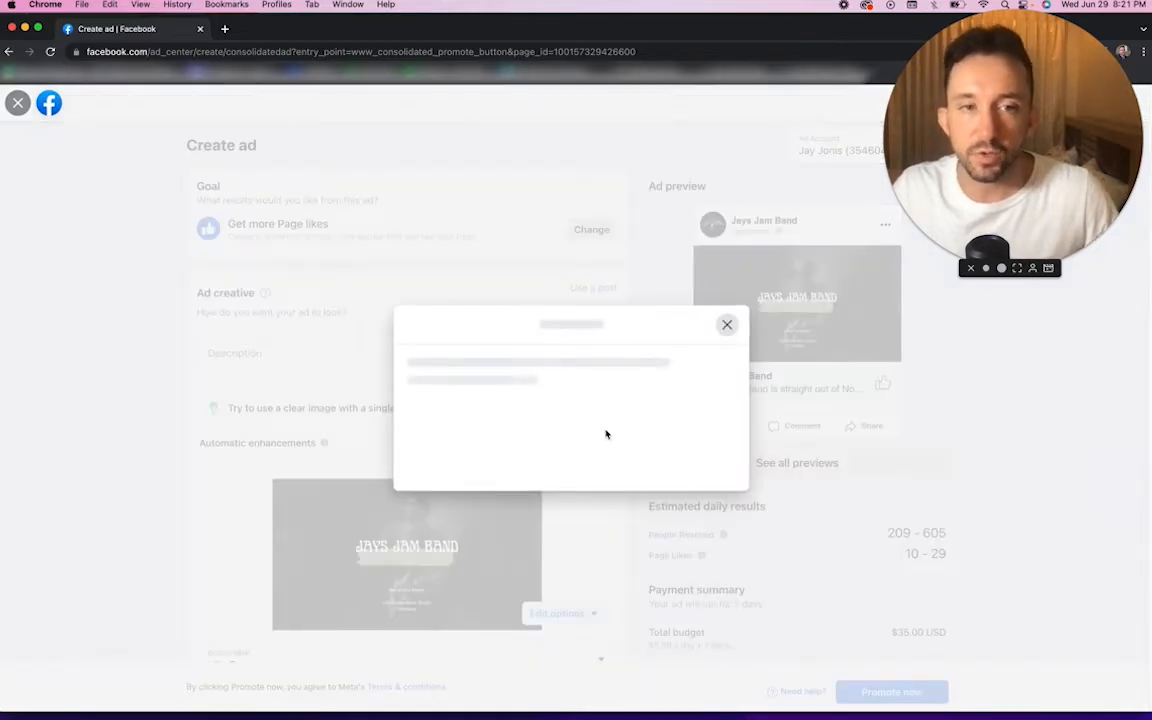
pyautogui.scroll(-5, 548, 363)
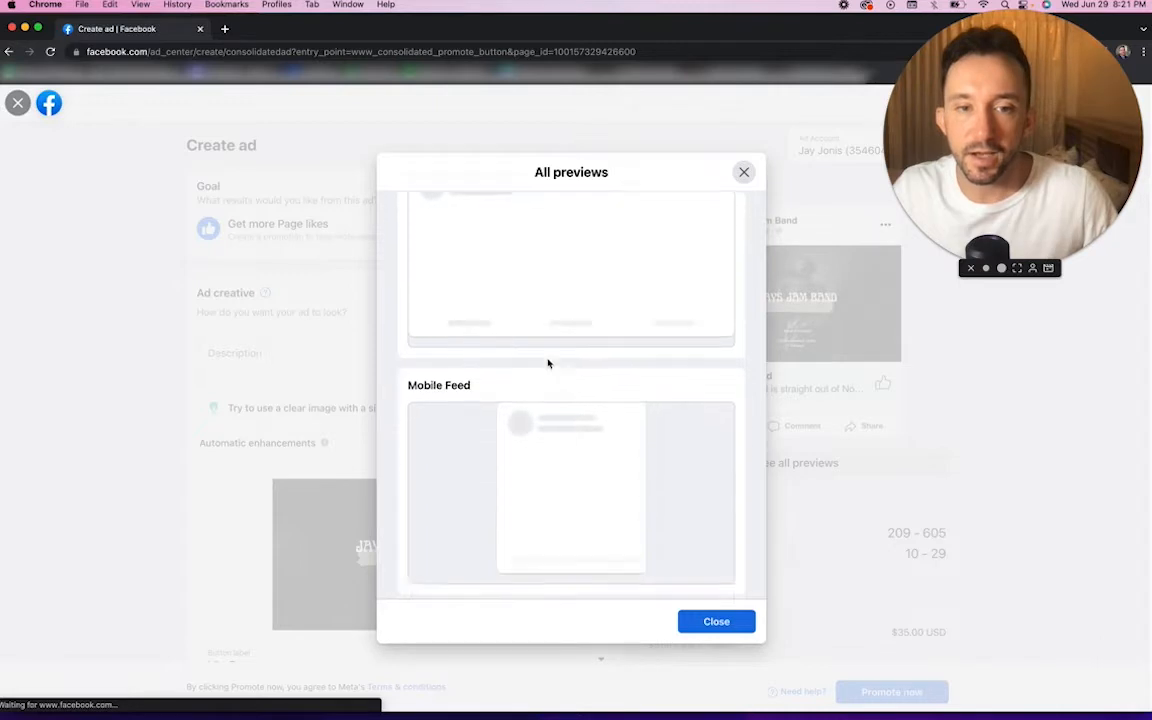
pyautogui.scroll(-3, 548, 365)
pyautogui.scroll(5, 548, 365)
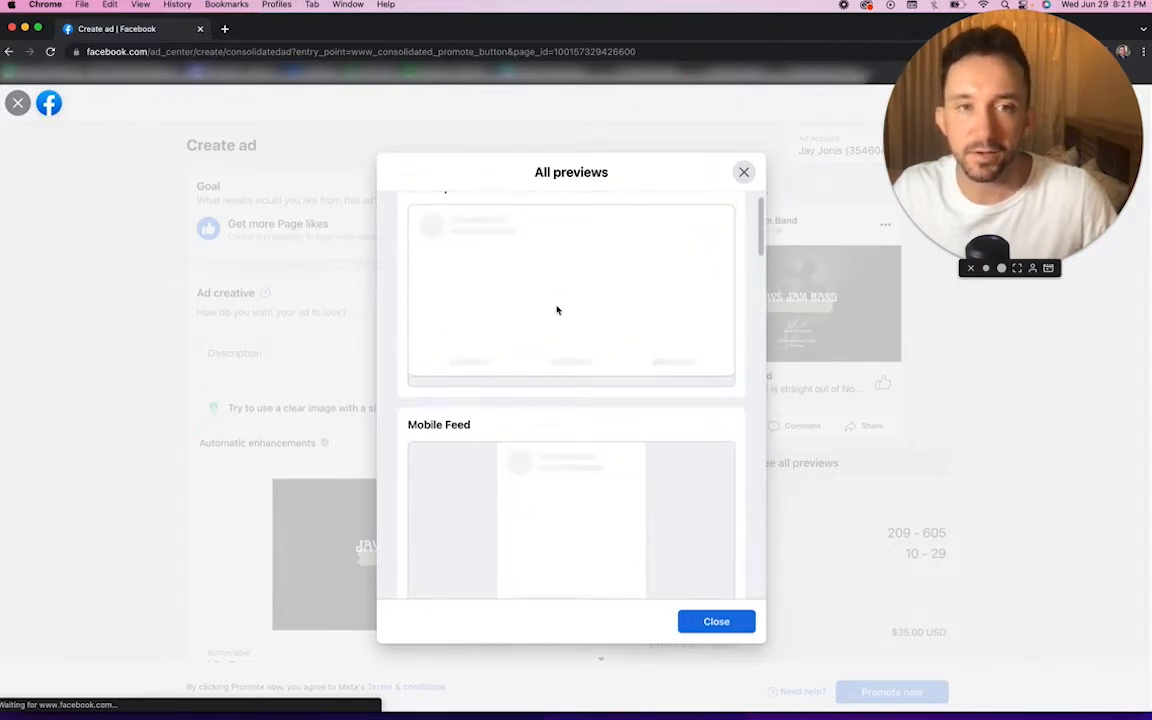
pyautogui.moveTo(757, 238); pyautogui.dragTo(722, 388)
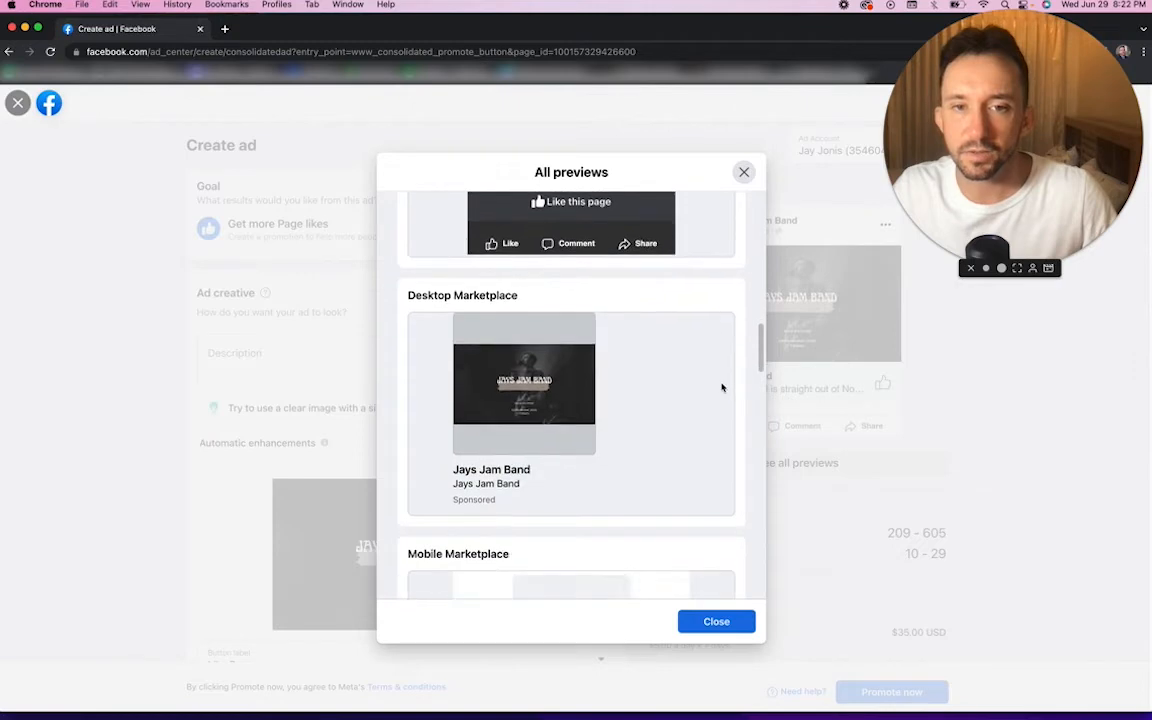
pyautogui.scroll(-12, 722, 388)
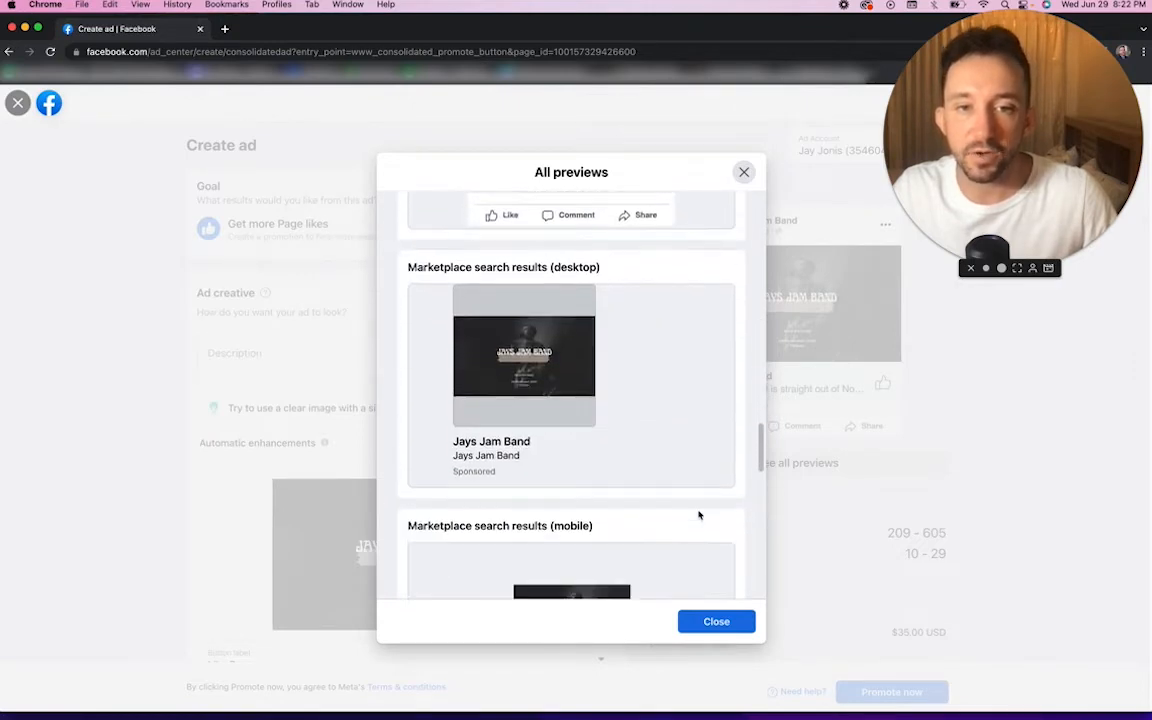
pyautogui.scroll(-8, 695, 556)
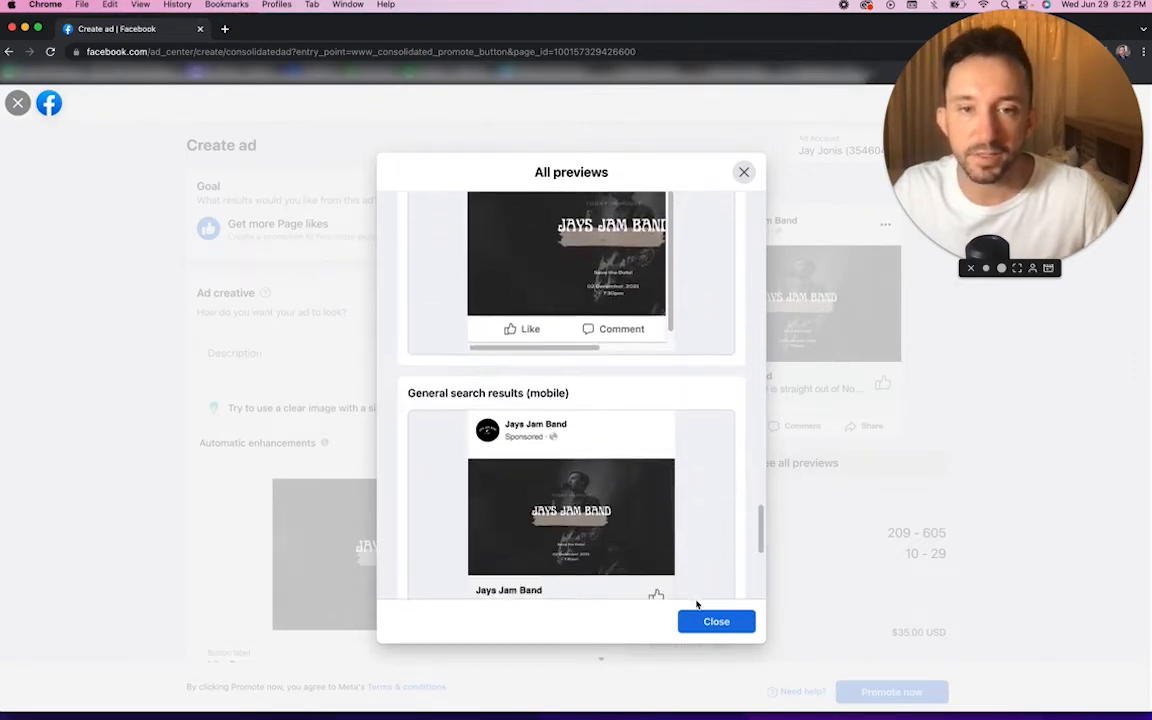
pyautogui.scroll(20, 740, 290)
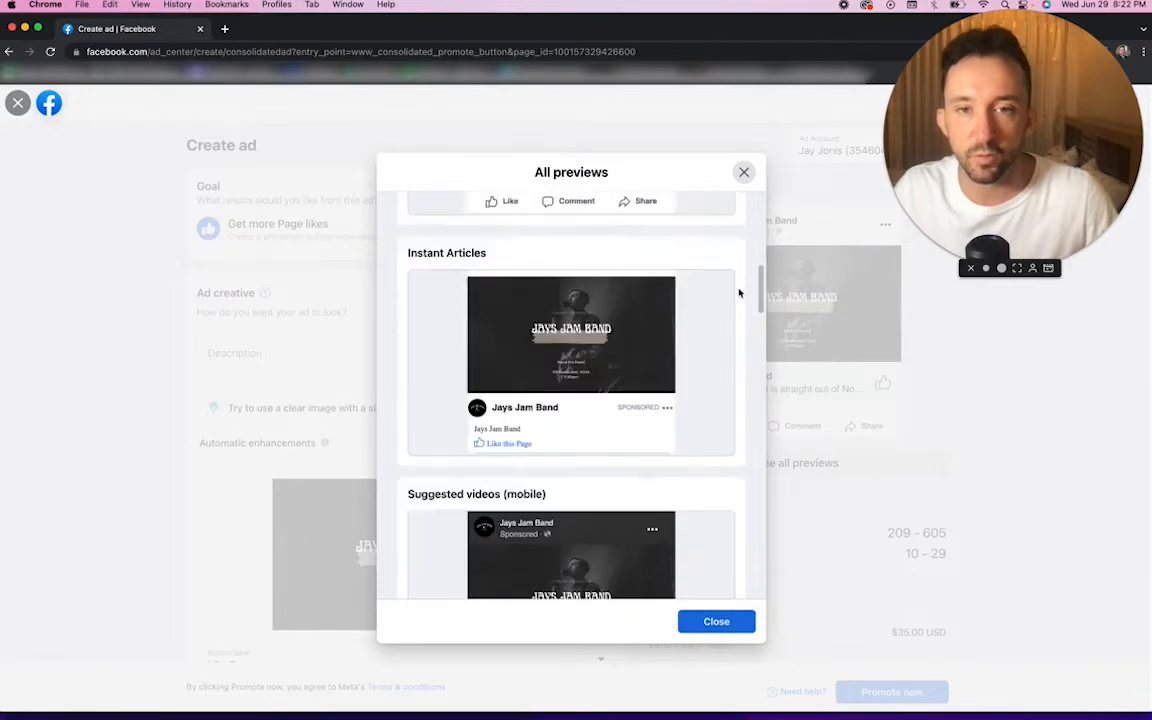
pyautogui.click(745, 173)
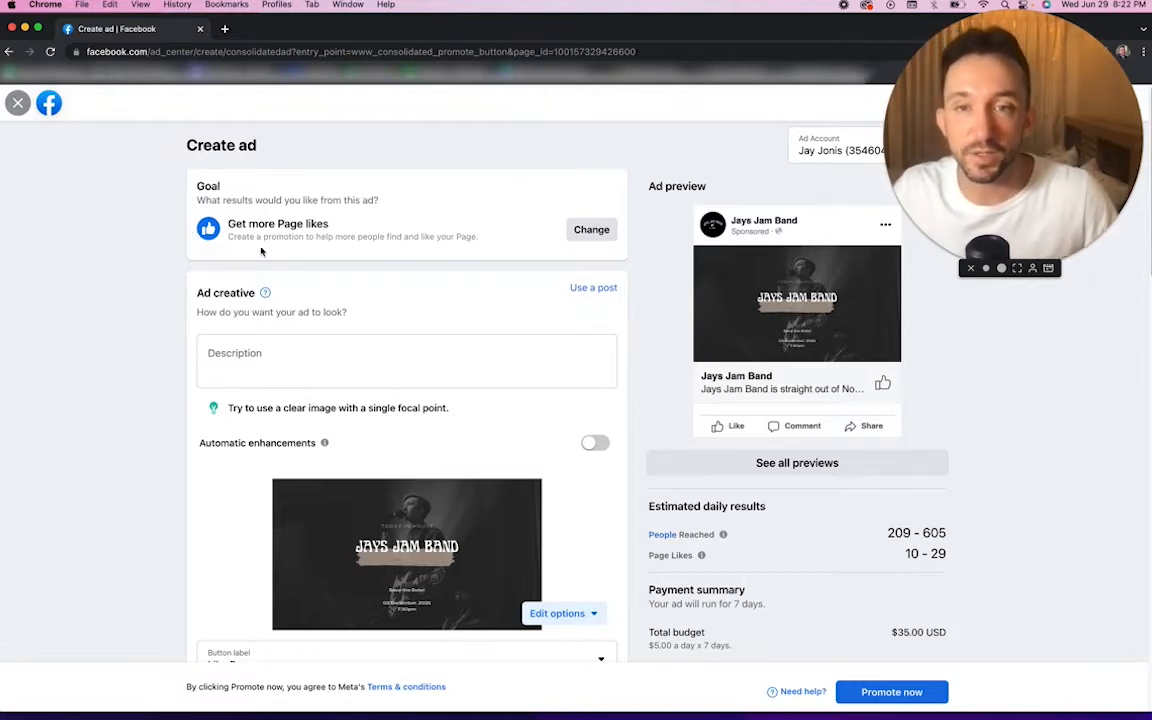
# Examine the ad creative's description, image and button label, along with the estimated daily results and payment summary
pyautogui.click(338, 351)
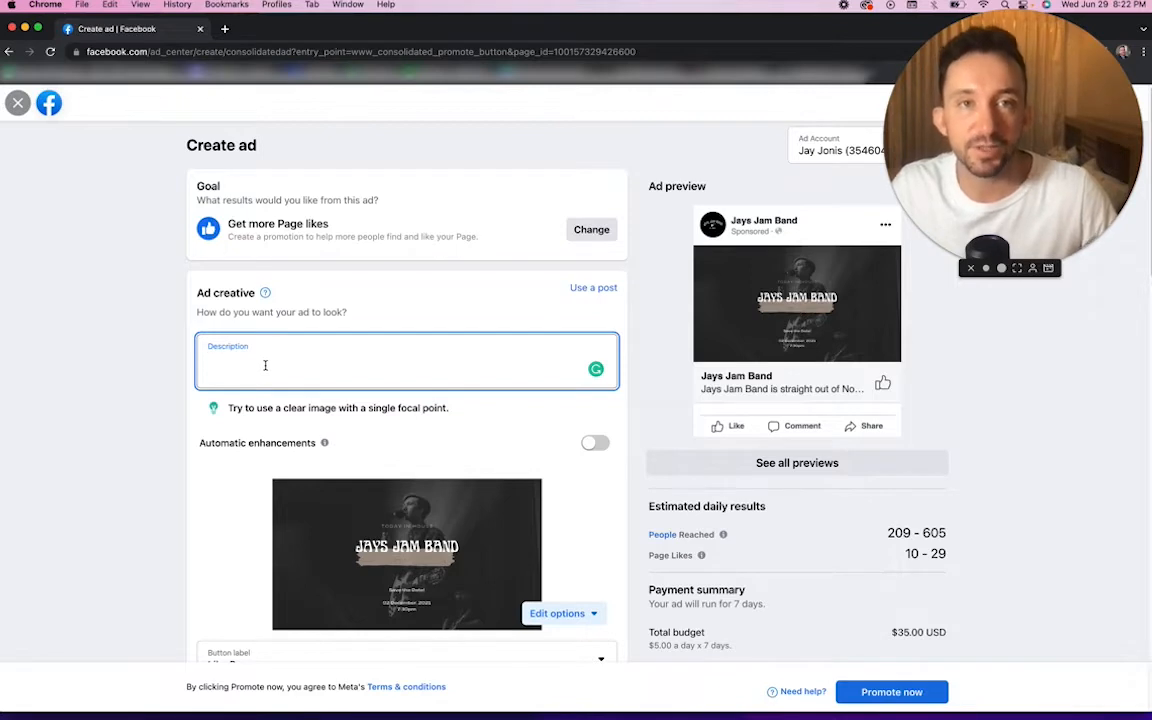
pyautogui.scroll(-1, 240, 360)
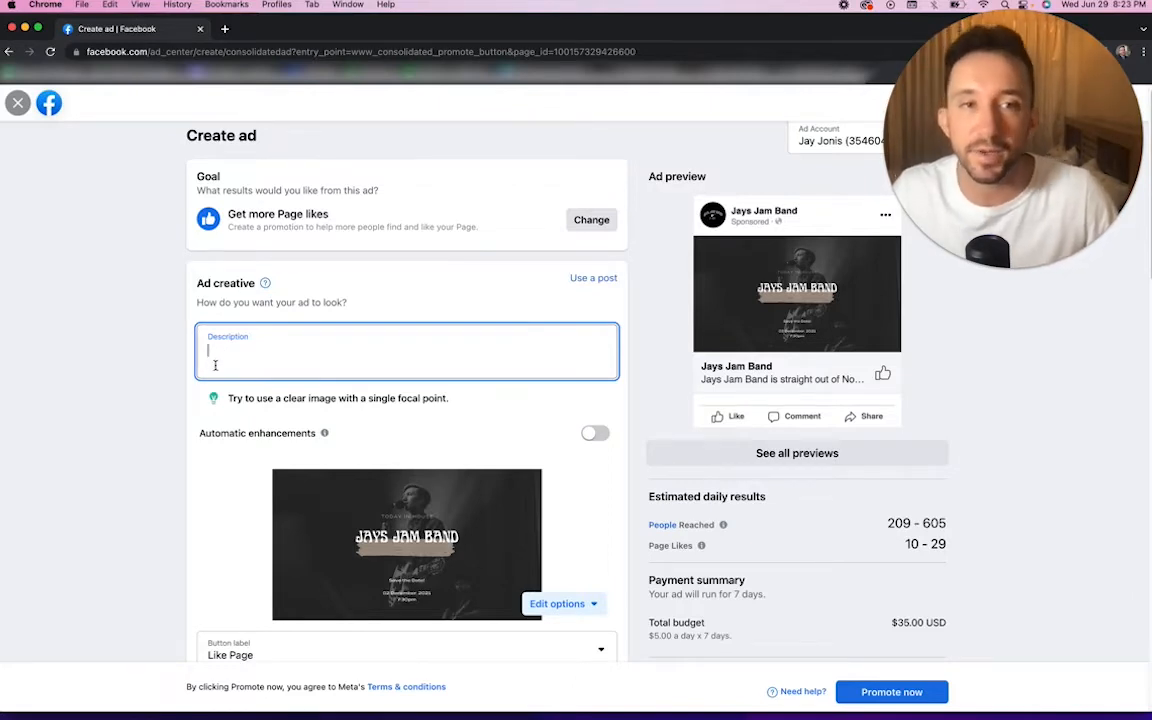
pyautogui.scroll(-3, 217, 364)
pyautogui.scroll(1, 260, 290)
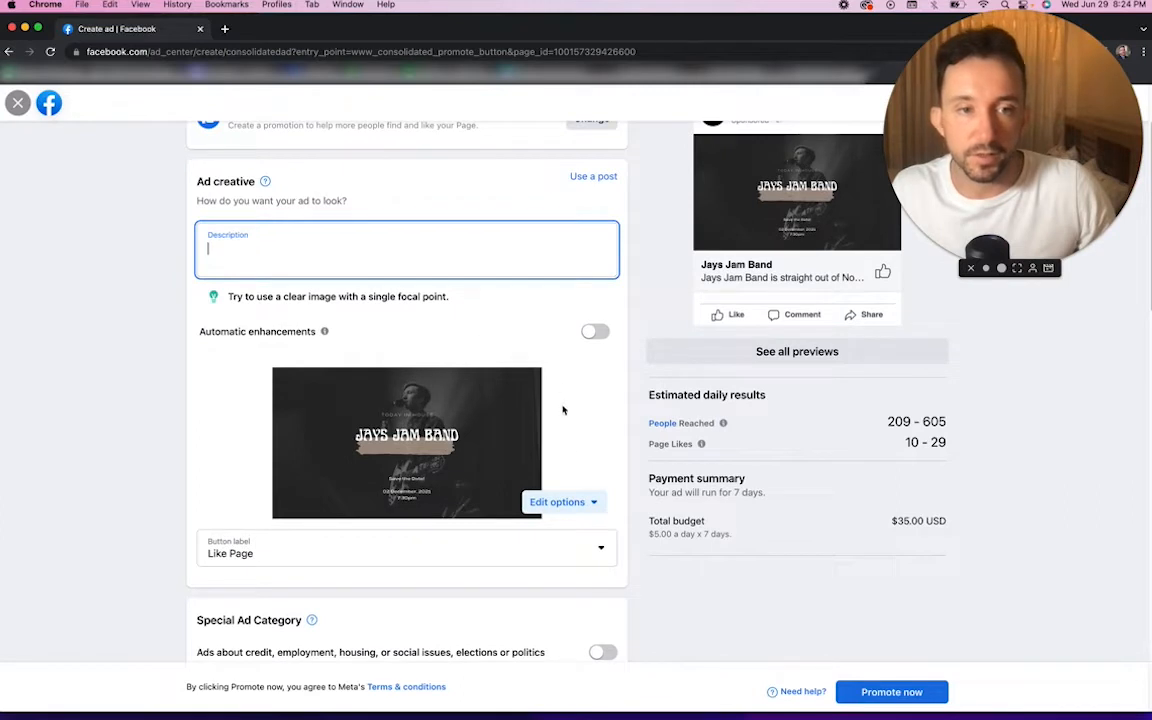
pyautogui.scroll(-1, 753, 406)
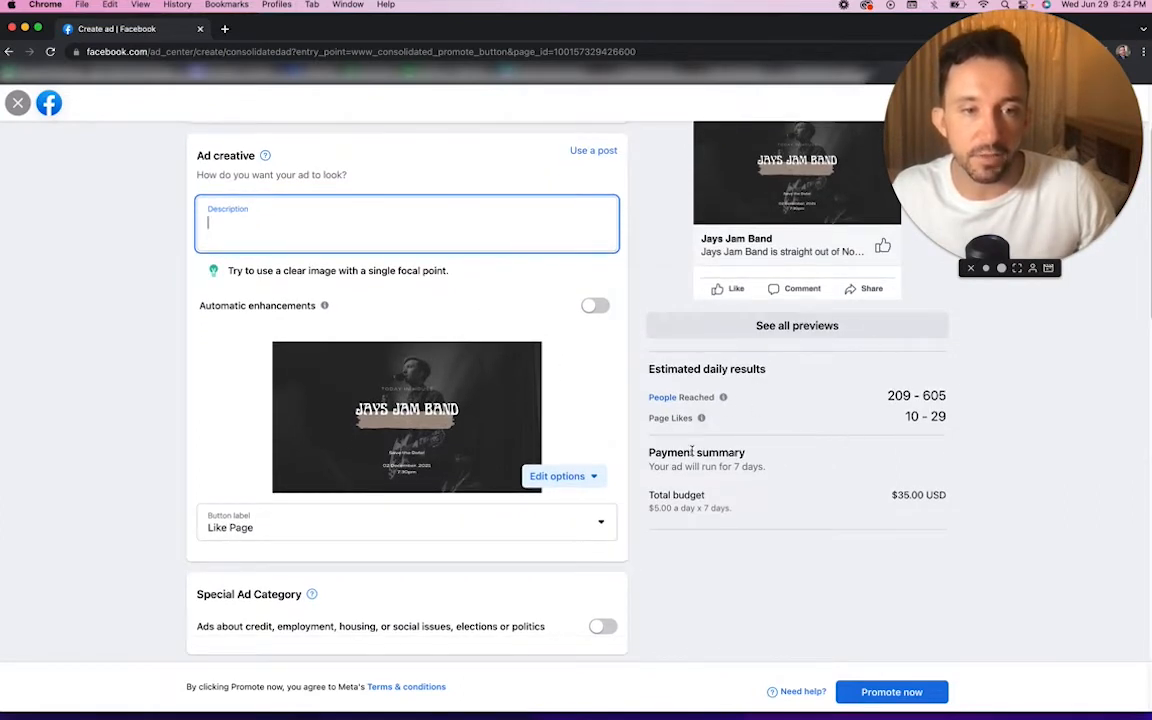
pyautogui.scroll(-4, 703, 487)
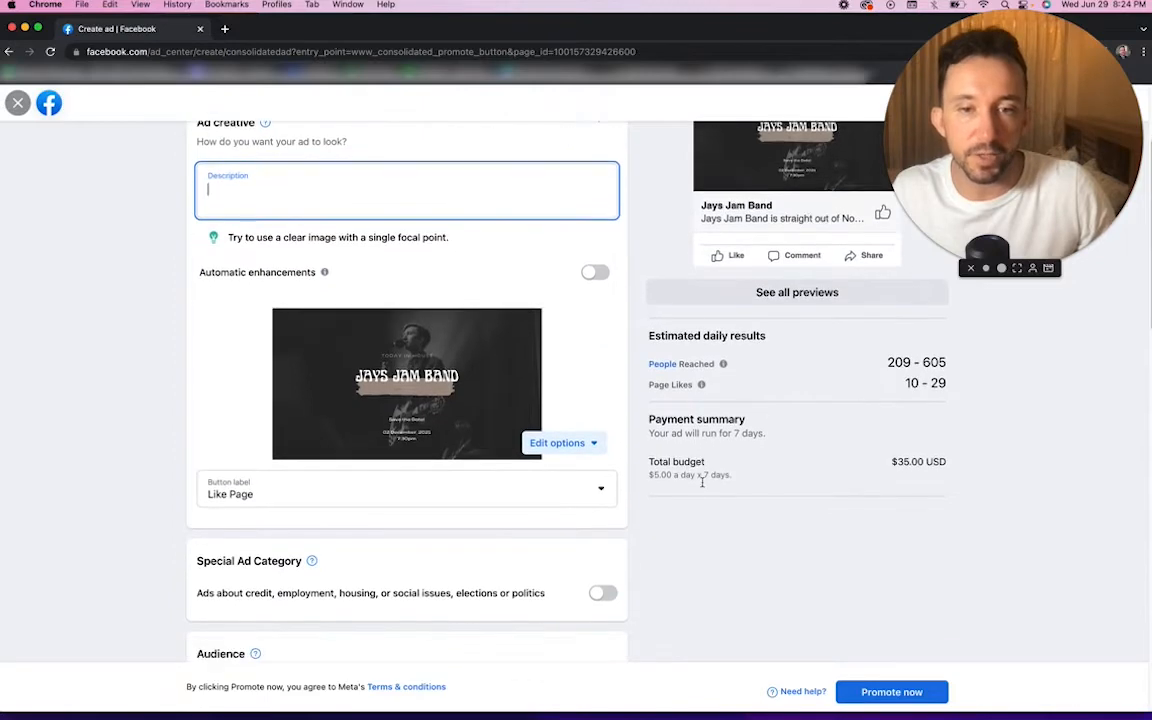
pyautogui.scroll(-3, 703, 487)
pyautogui.scroll(5, 702, 483)
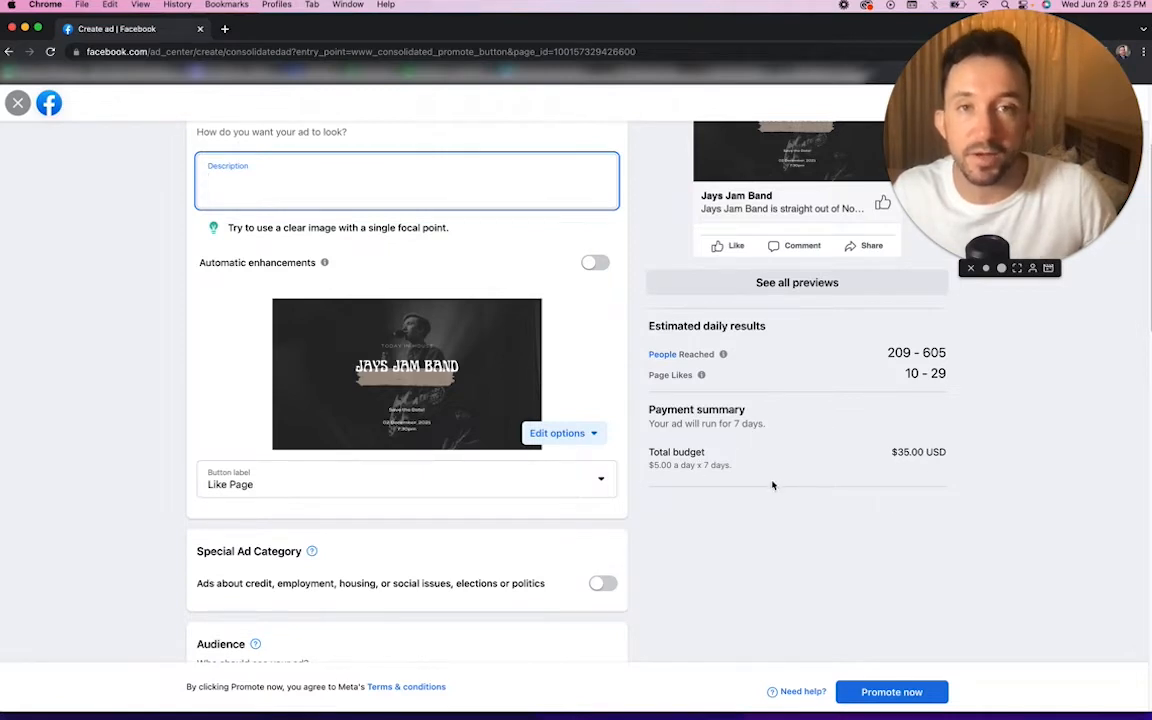
pyautogui.scroll(1, 772, 485)
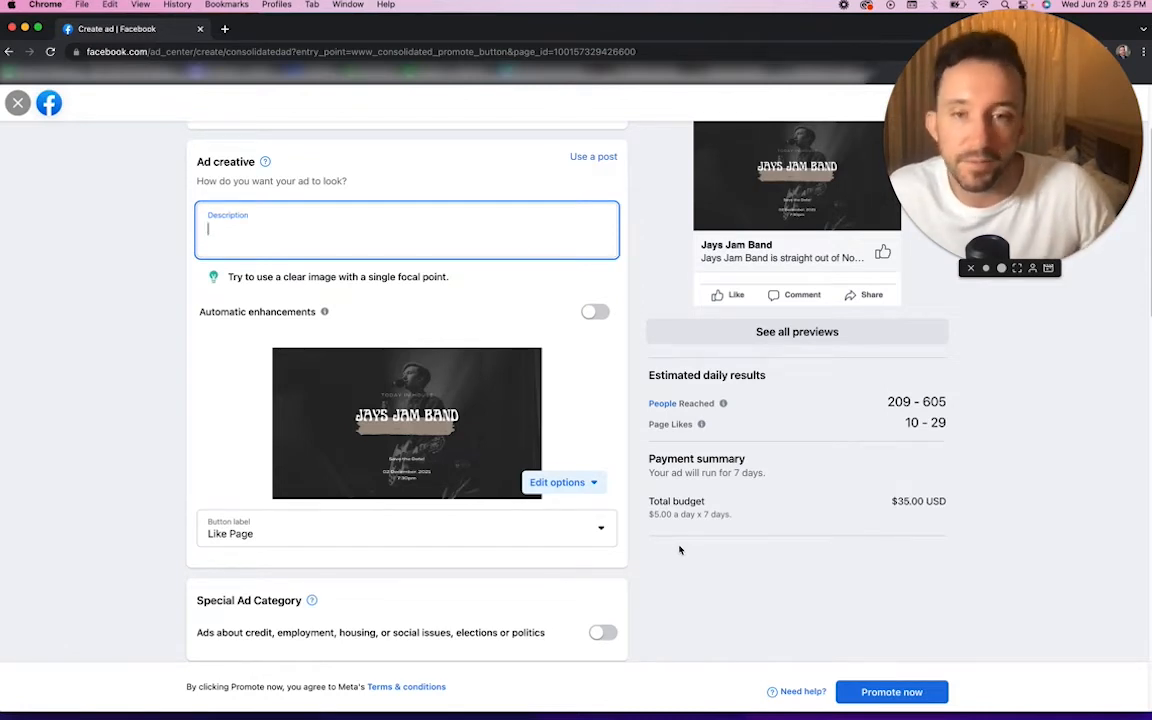
# Open the details of the audience chosen through targeting for editing and review its age, location and interest settings
pyautogui.scroll(-2, 715, 510)
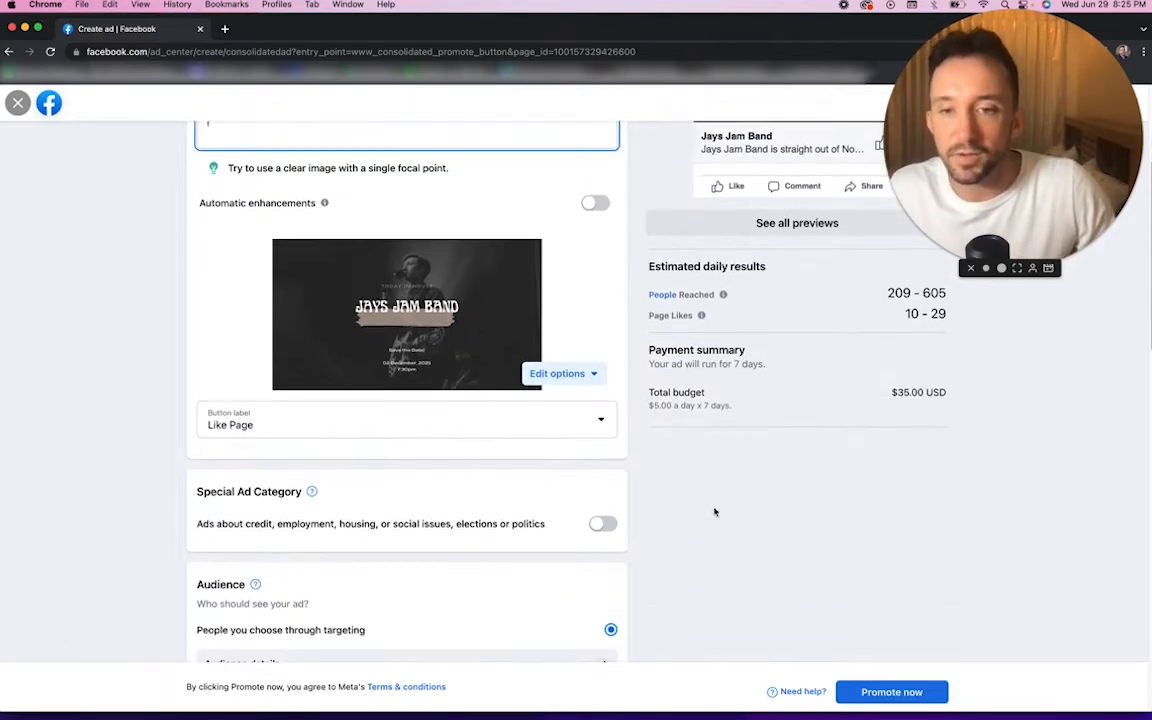
pyautogui.scroll(-4, 714, 512)
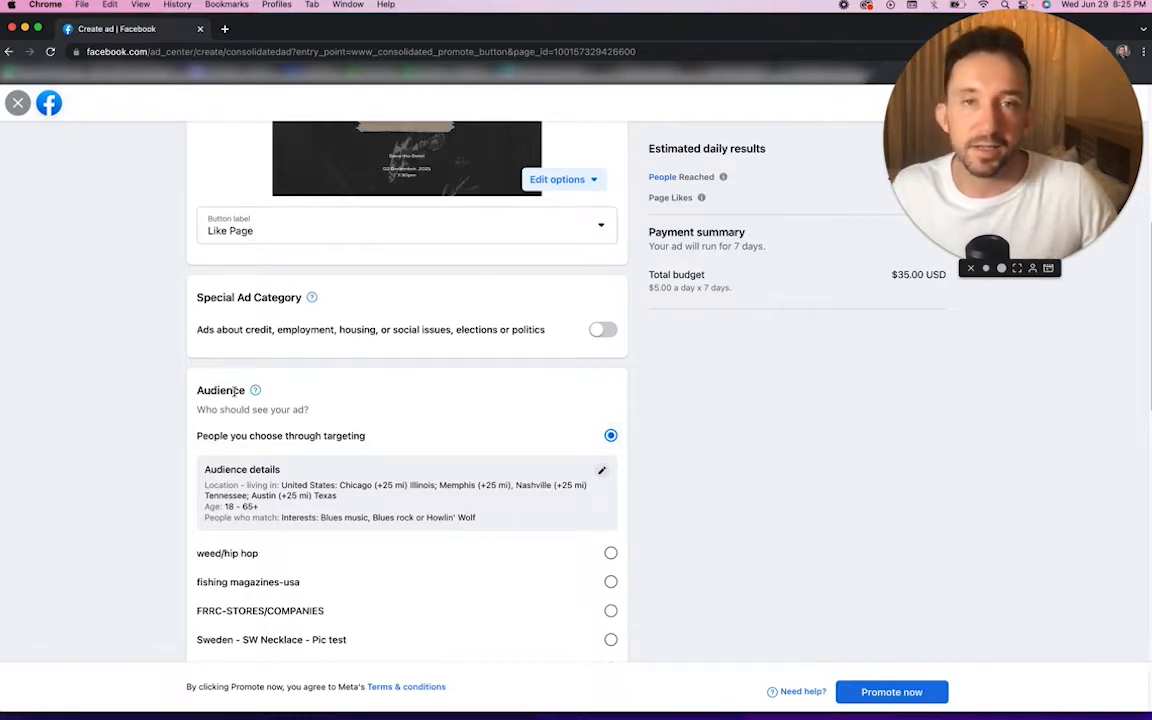
pyautogui.scroll(-1, 233, 391)
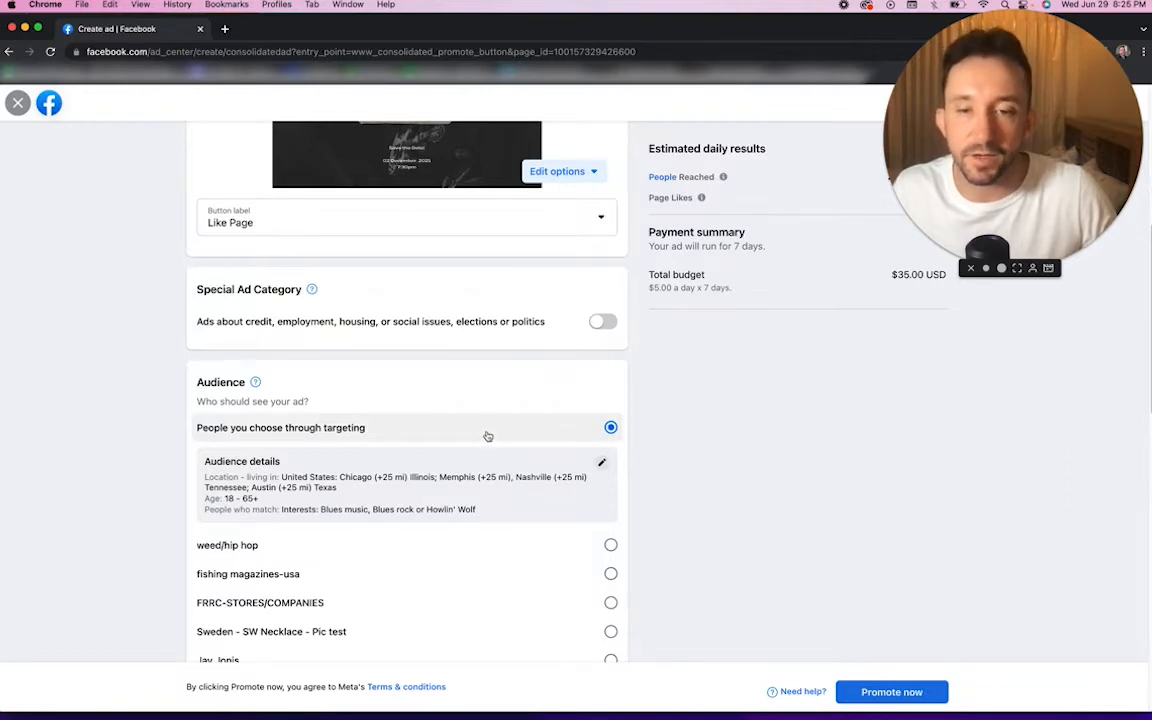
pyautogui.scroll(-5, 571, 462)
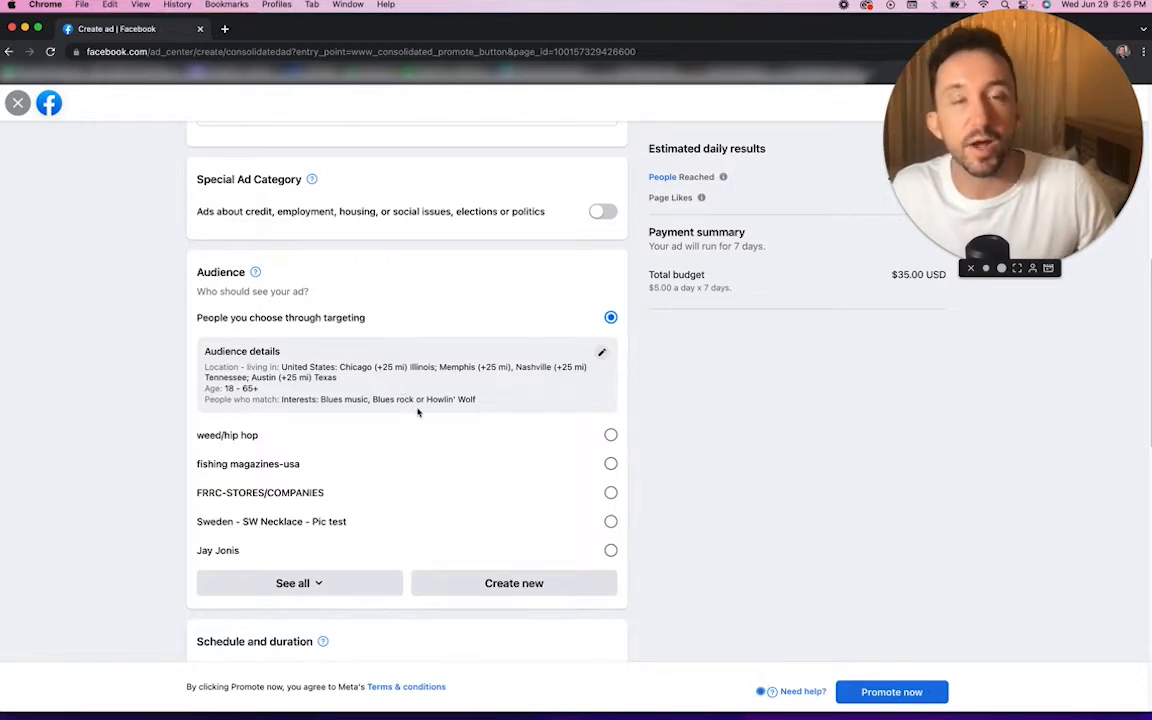
pyautogui.click(603, 353)
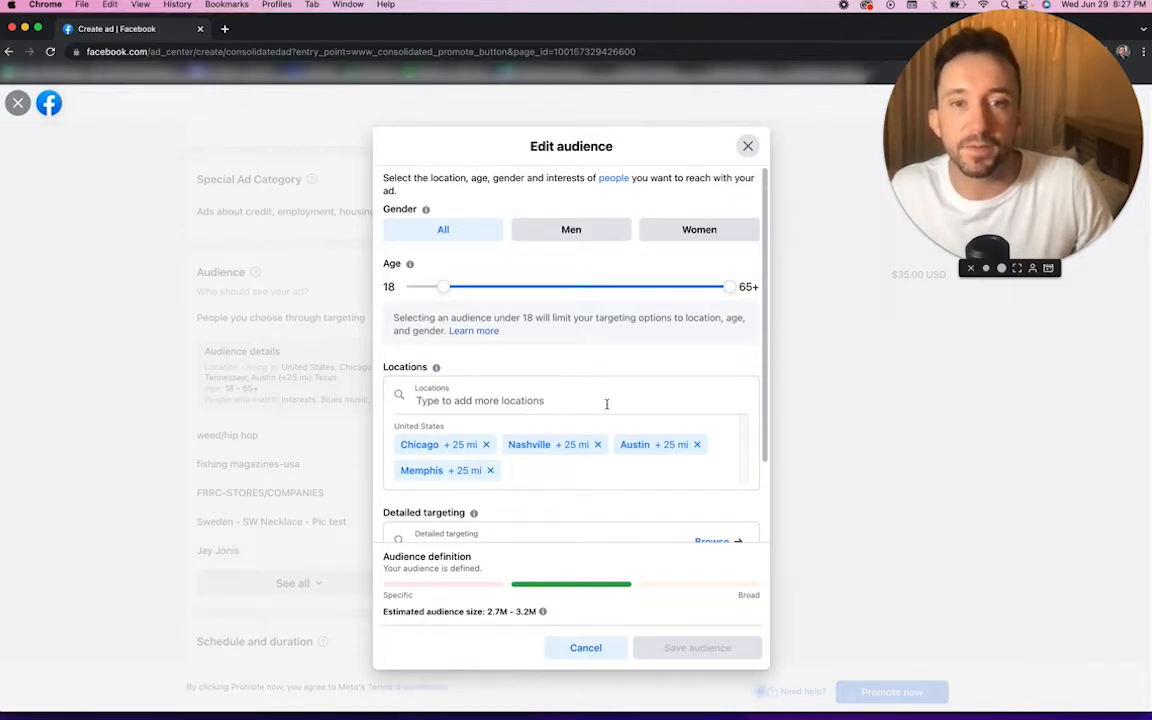
pyautogui.scroll(-2, 602, 452)
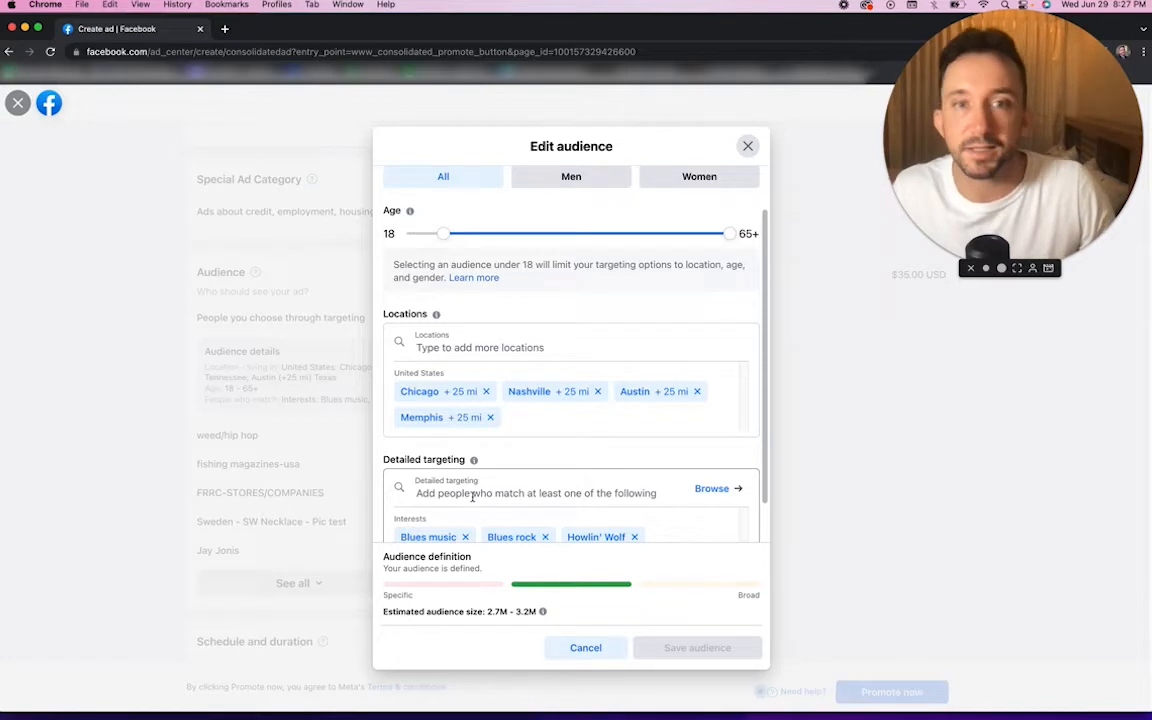
pyautogui.scroll(-1, 471, 497)
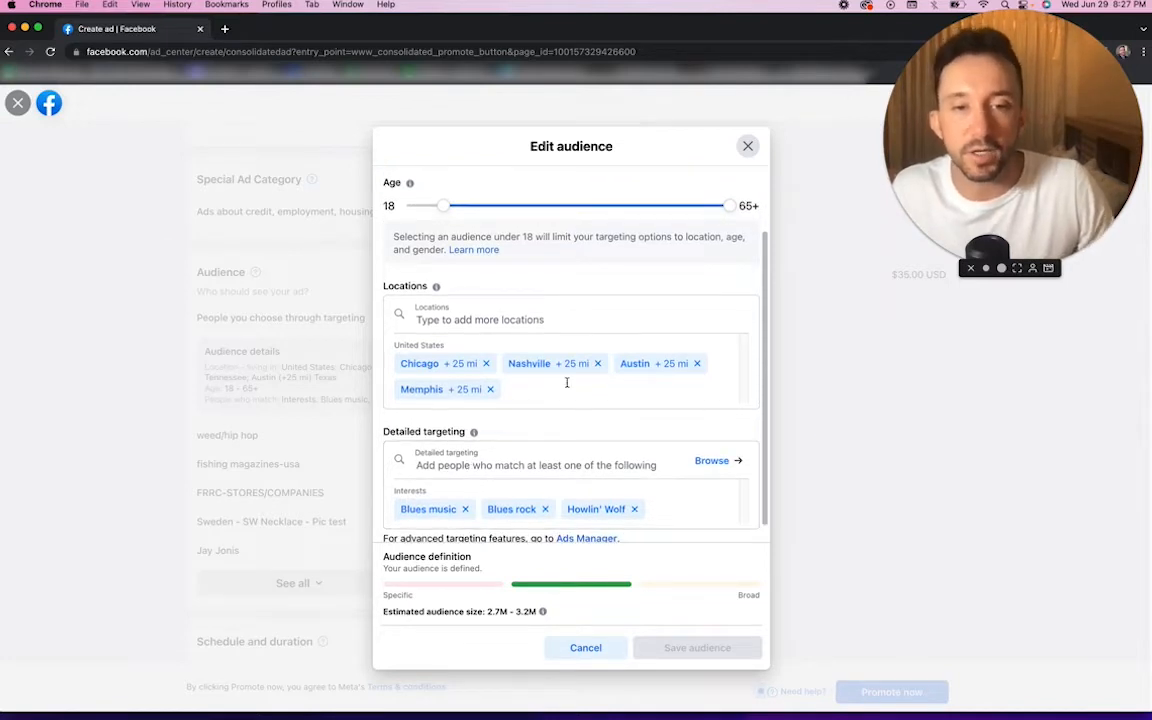
pyautogui.scroll(3, 568, 459)
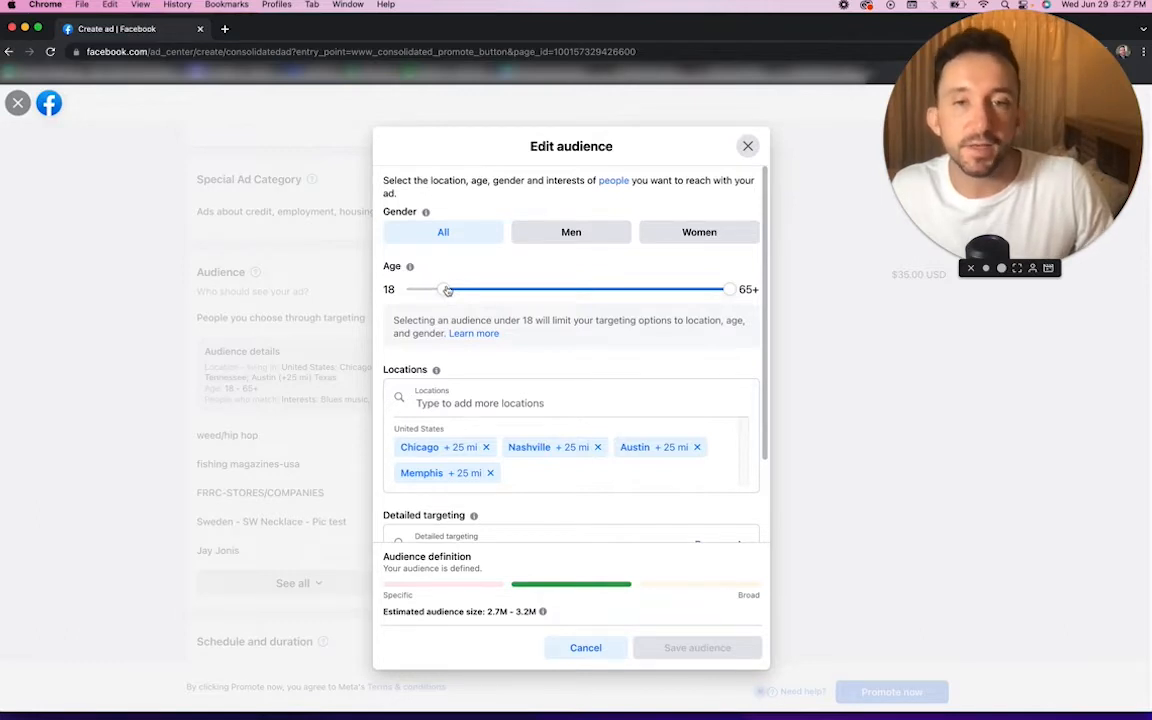
# Set the audience's age range to 21 through 40
pyautogui.moveTo(446, 289); pyautogui.dragTo(460, 290)
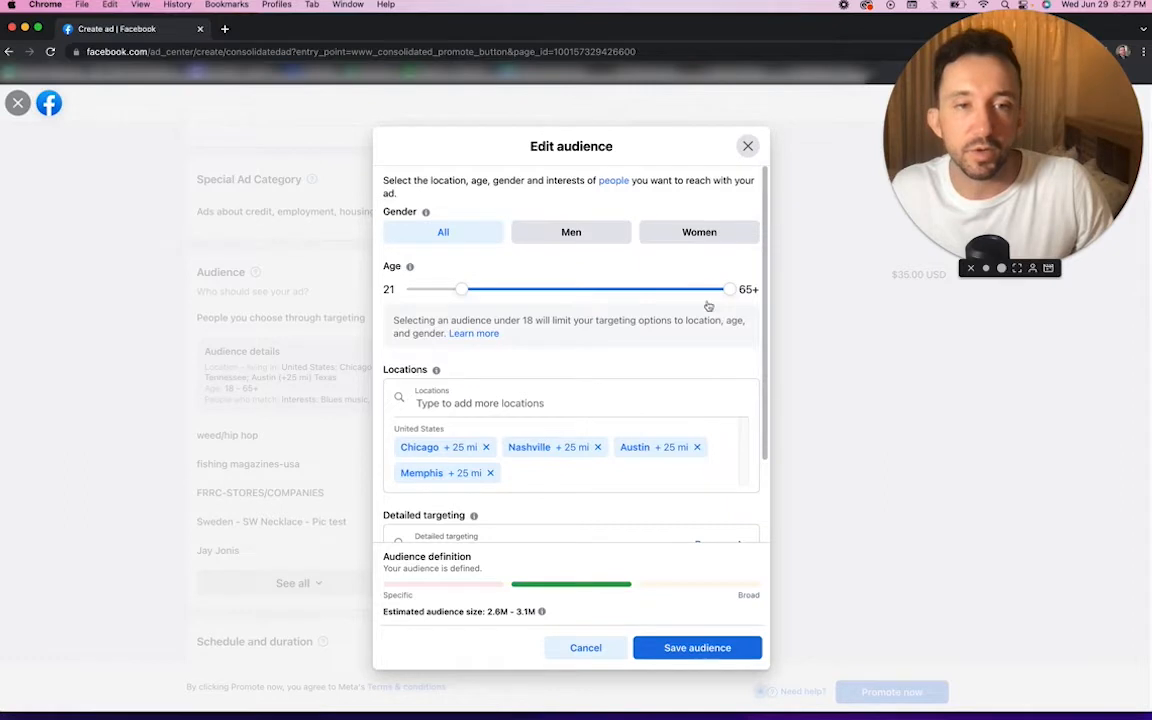
pyautogui.moveTo(735, 290); pyautogui.dragTo(577, 300)
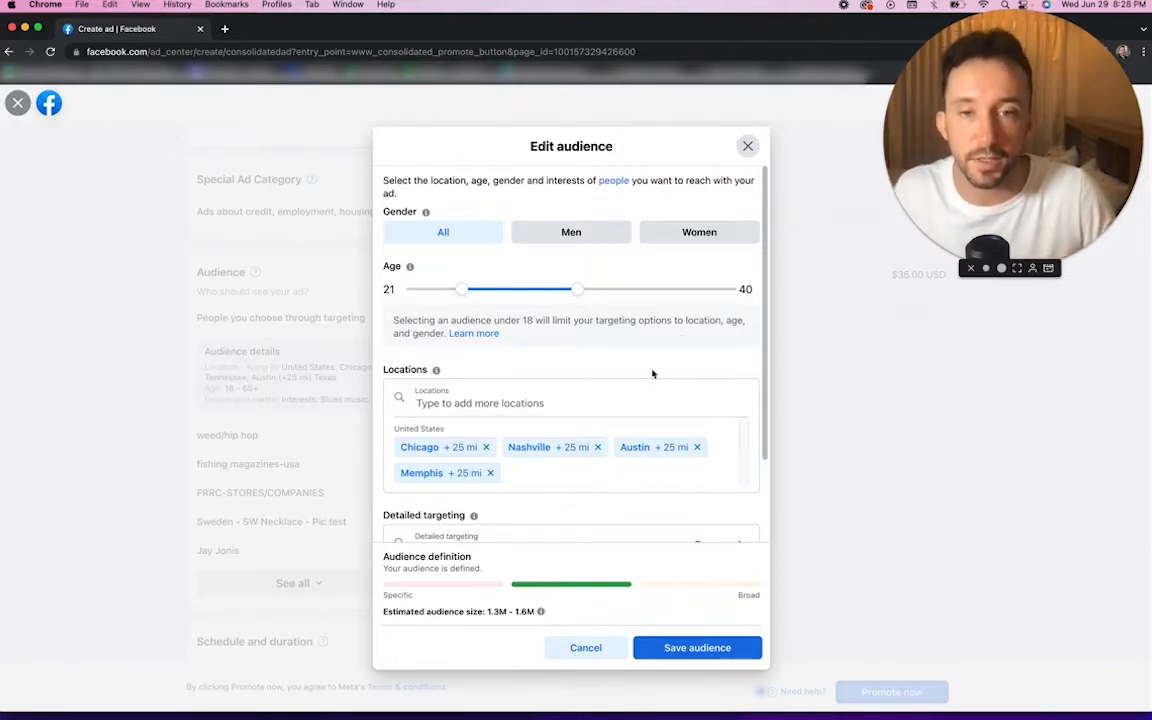
pyautogui.scroll(-3, 607, 406)
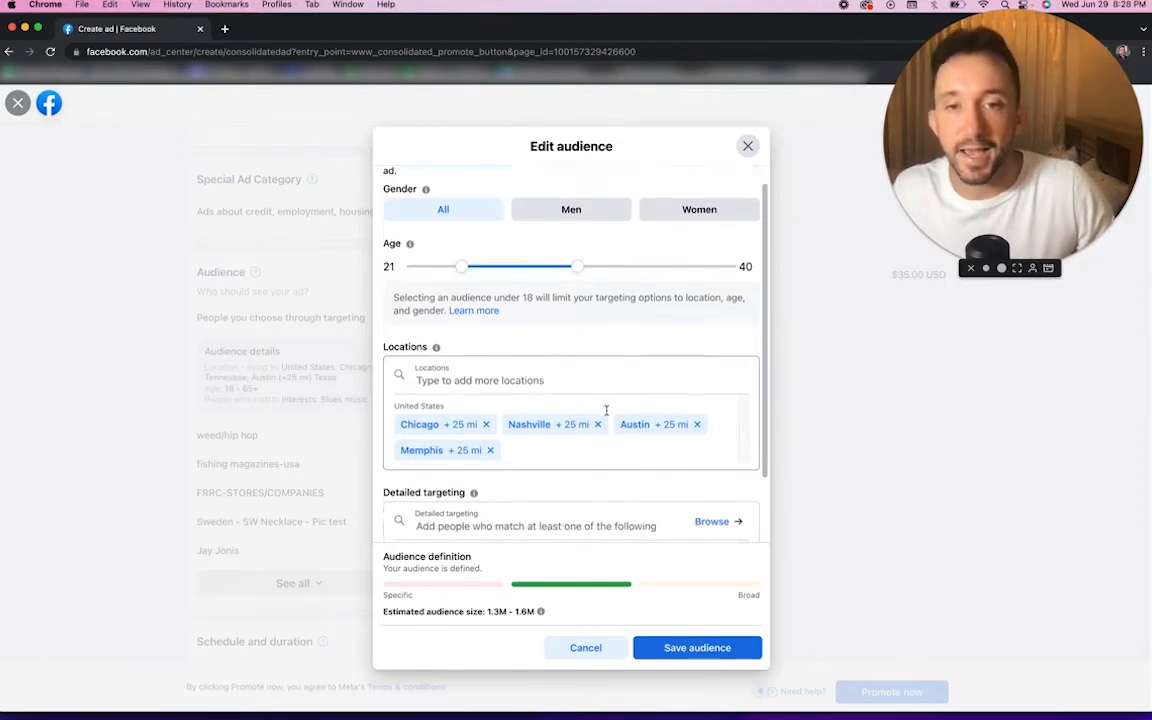
pyautogui.scroll(3, 594, 288)
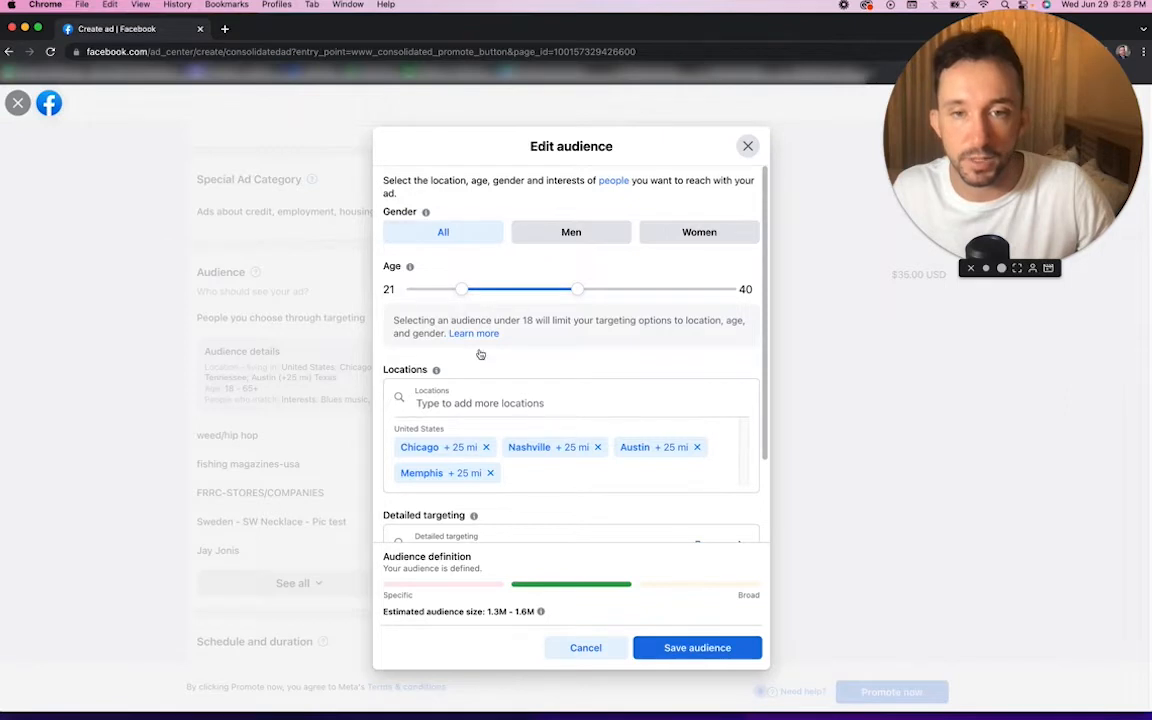
# Remove Chicago, Memphis, Austin and Nashville from the audience's locations so that none remain
pyautogui.scroll(-2, 571, 463)
pyautogui.click(493, 381)
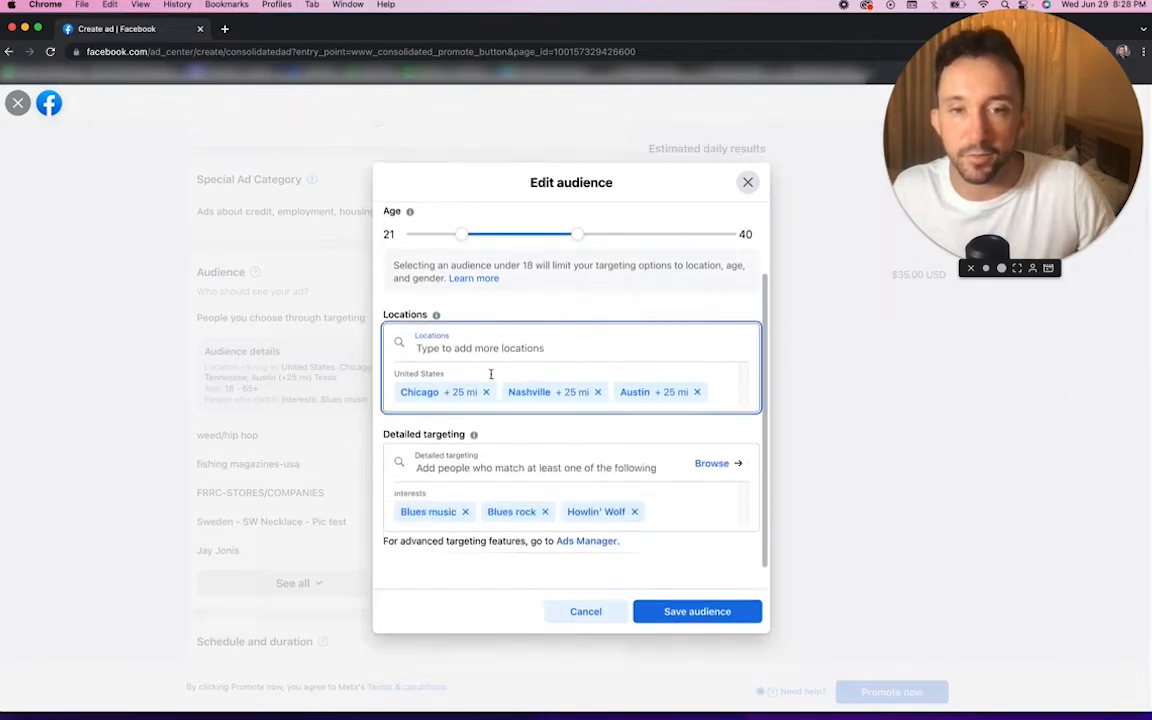
pyautogui.click(486, 369)
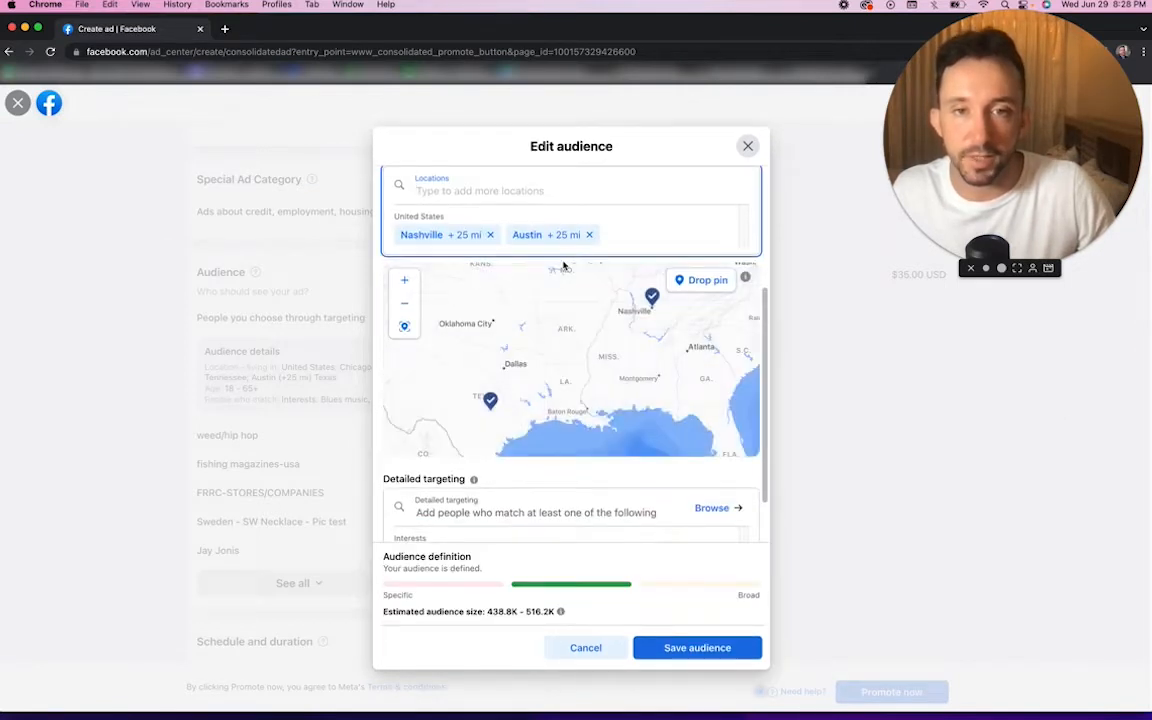
pyautogui.click(589, 234)
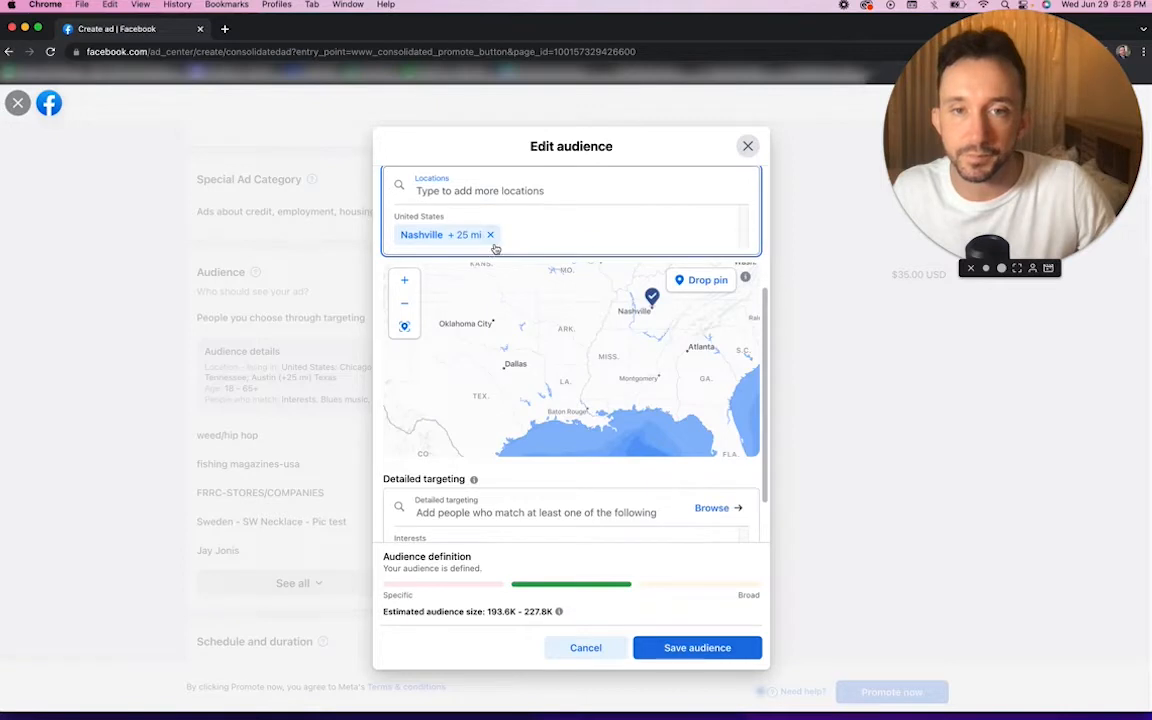
pyautogui.click(490, 234)
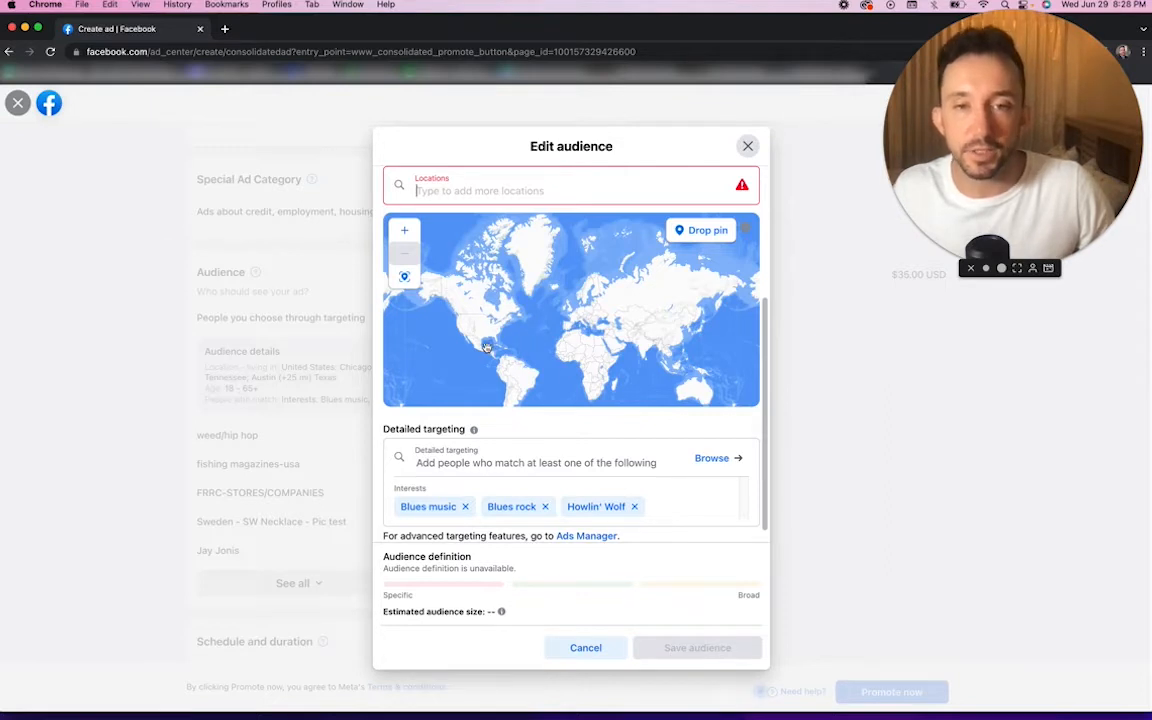
# Add Austin, Texas, United States as the audience's location and widen its radius to 50 mi
pyautogui.scroll(5, 763, 337)
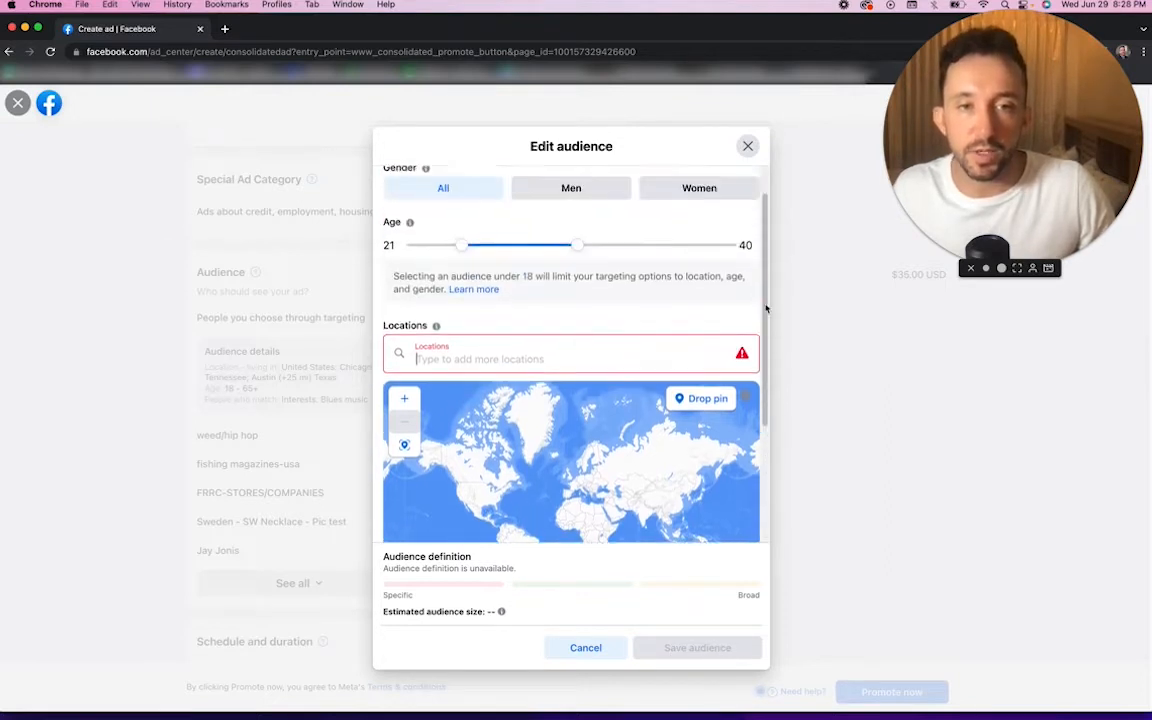
pyautogui.scroll(-3, 769, 367)
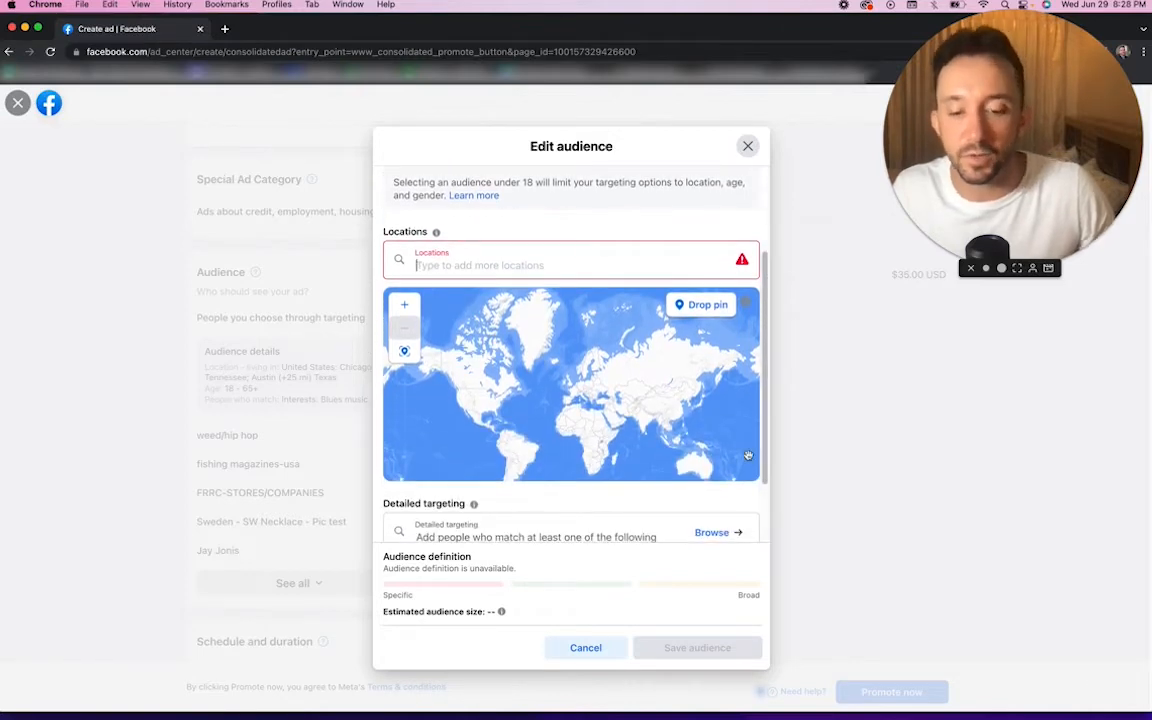
pyautogui.click(500, 265)
pyautogui.write('austin')
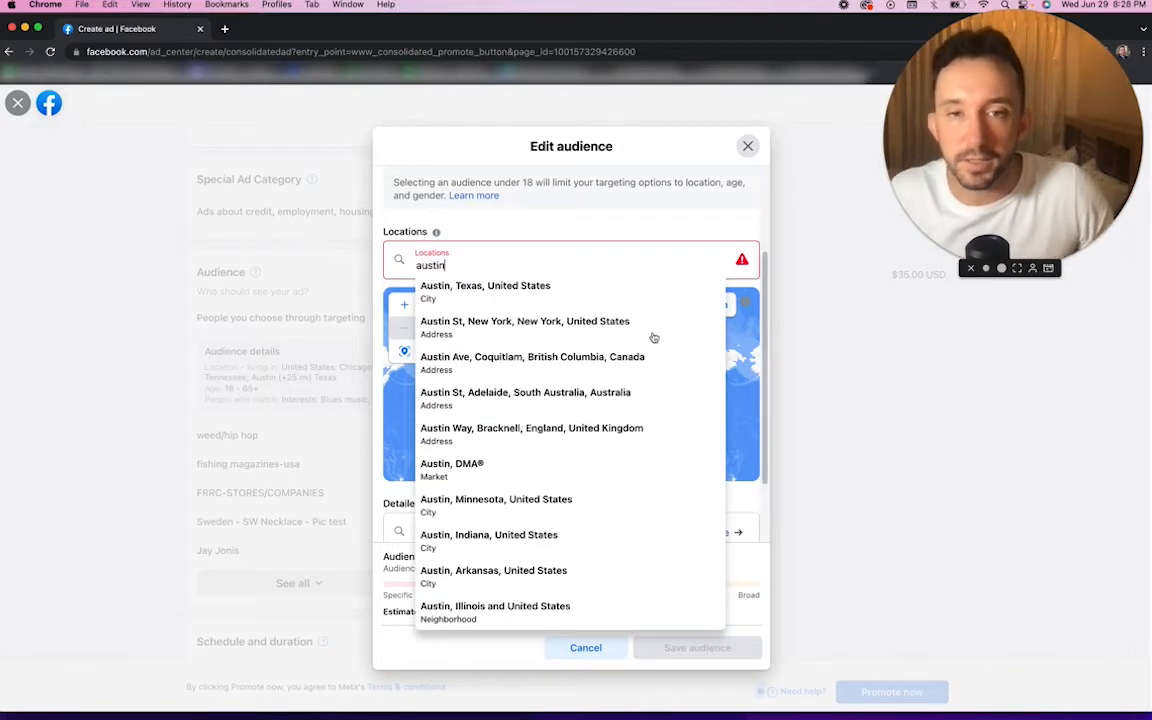
pyautogui.click(570, 290)
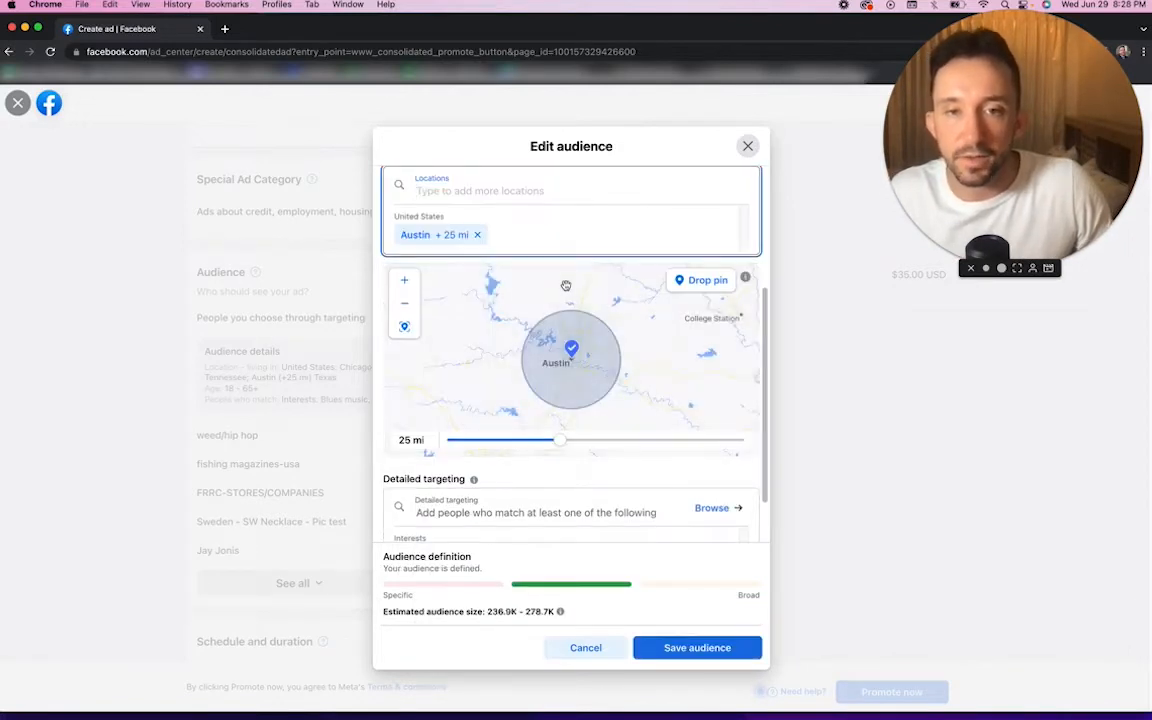
pyautogui.scroll(-3, 575, 353)
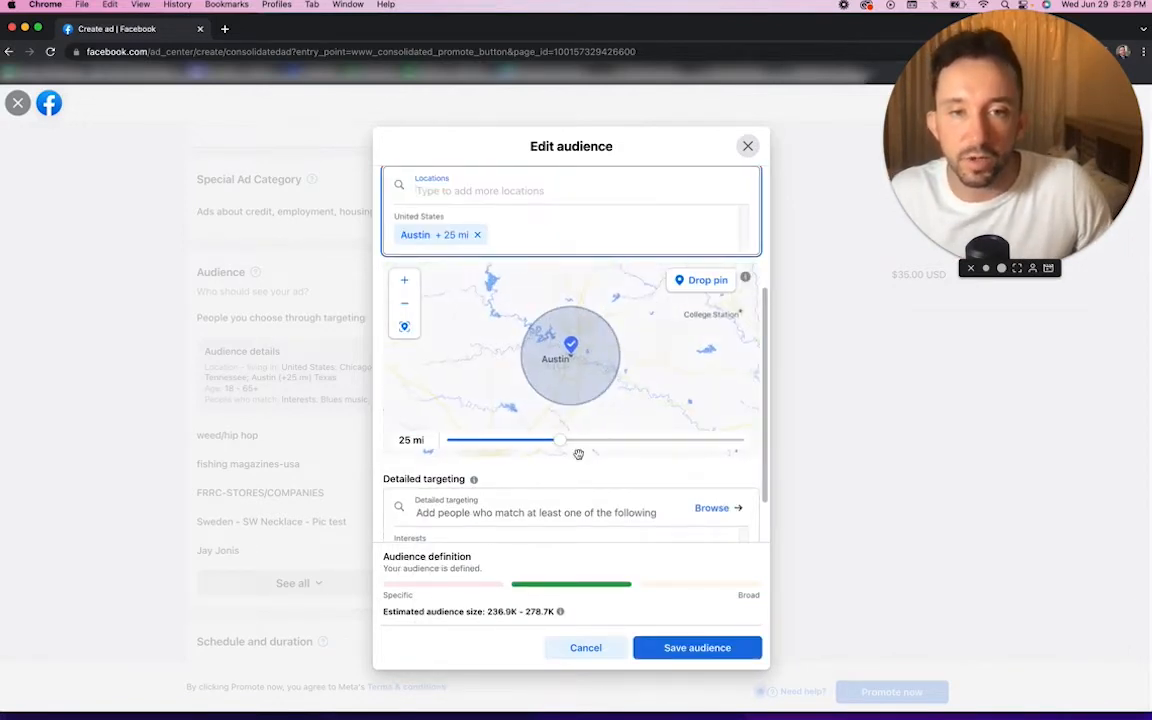
pyautogui.moveTo(560, 442); pyautogui.dragTo(773, 397)
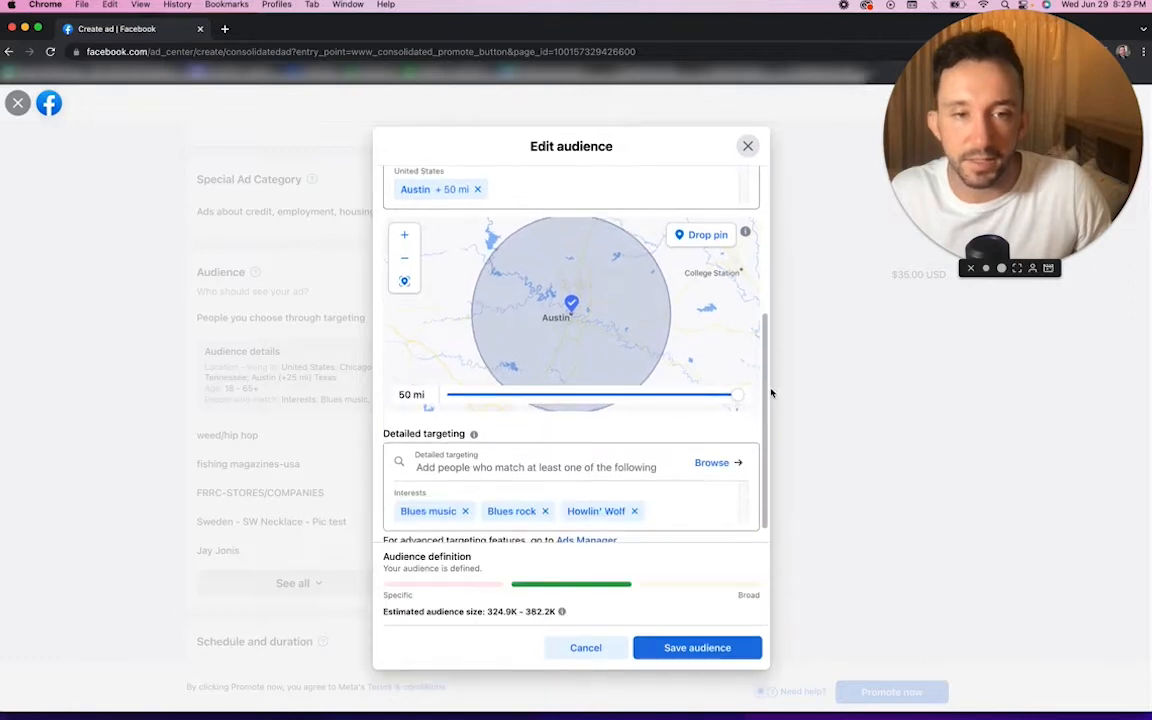
# Remove the interests Howlin' Wolf, Blues rock and Blues music from the audience's detailed targeting
pyautogui.scroll(-1, 766, 390)
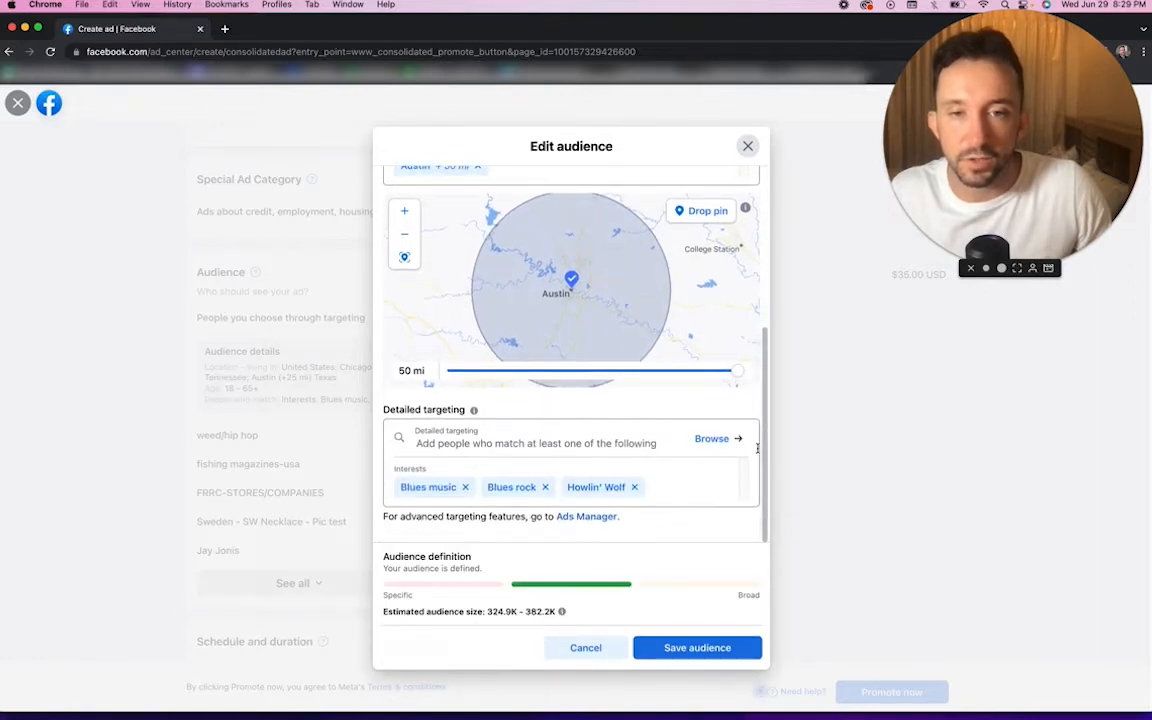
pyautogui.scroll(5, 782, 321)
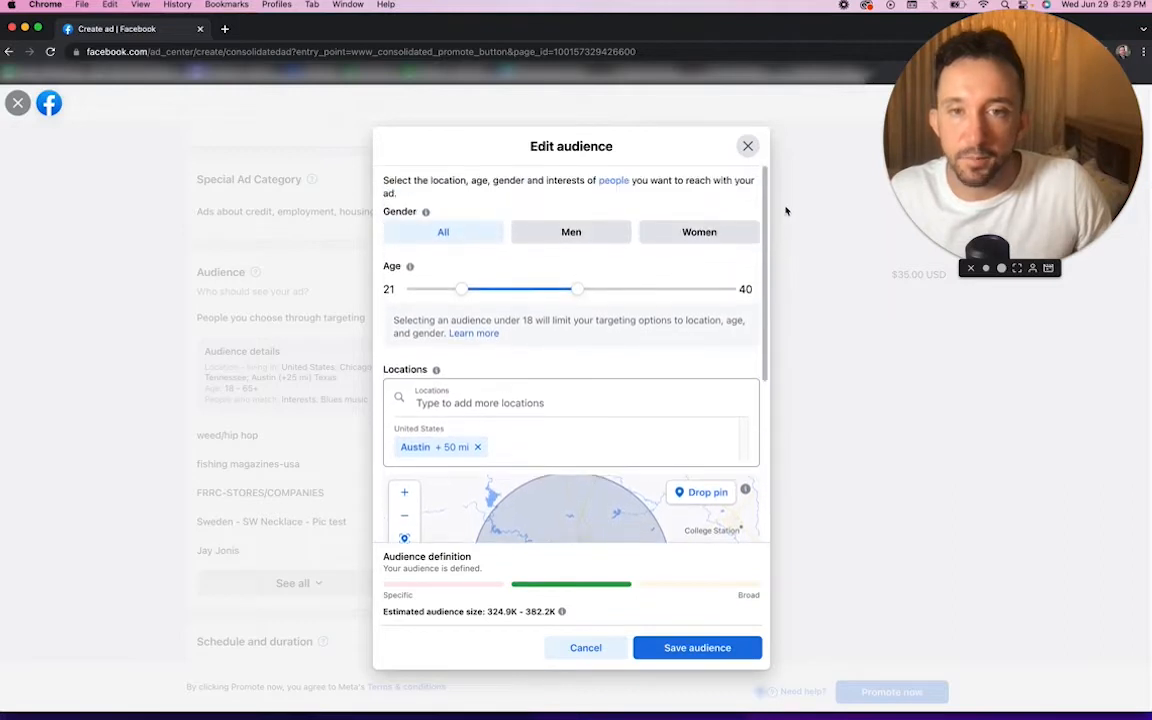
pyautogui.scroll(-3, 767, 375)
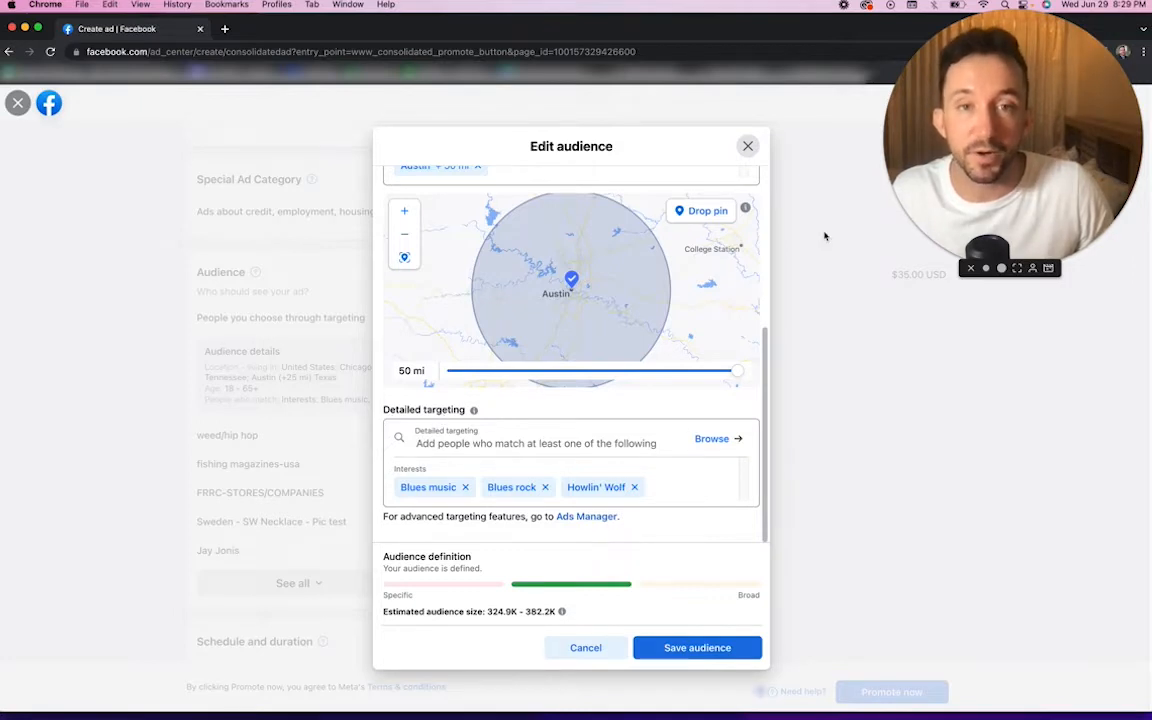
pyautogui.click(635, 488)
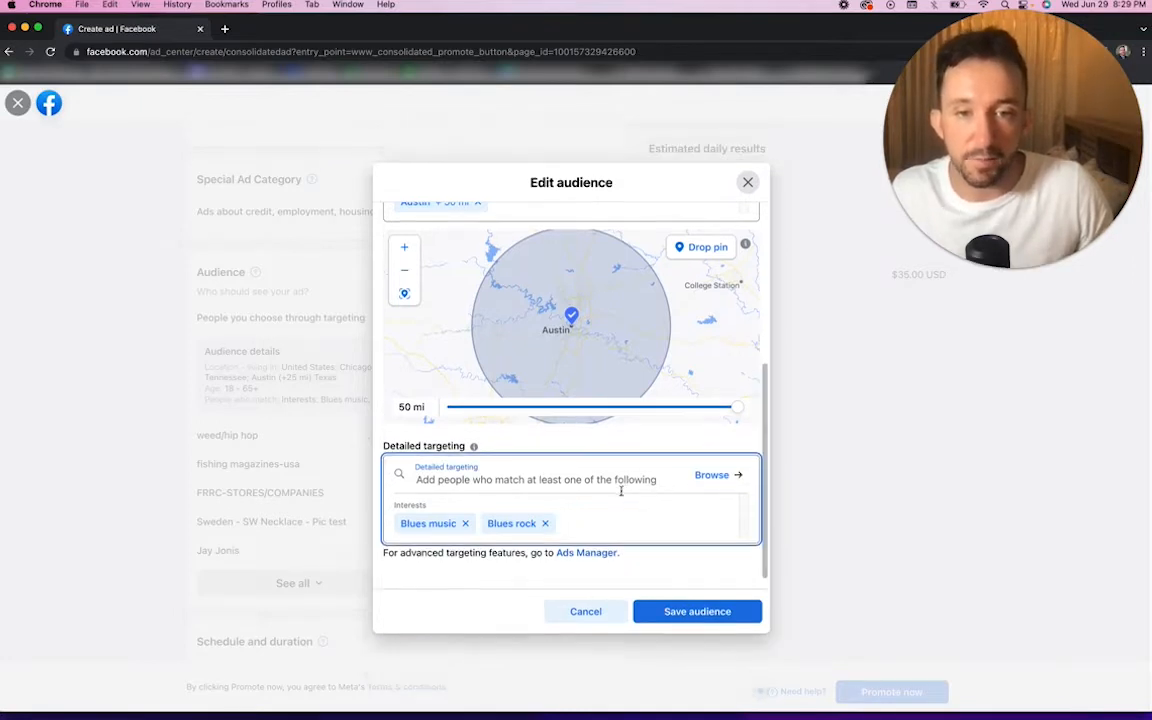
pyautogui.click(545, 487)
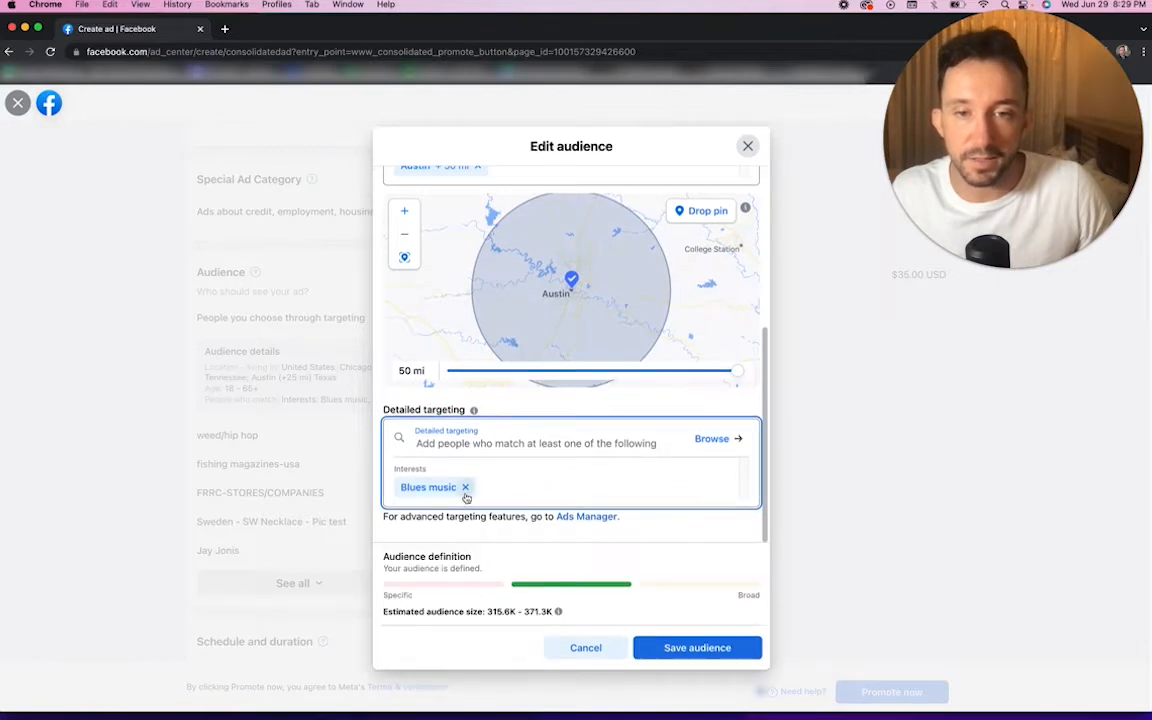
pyautogui.click(465, 487)
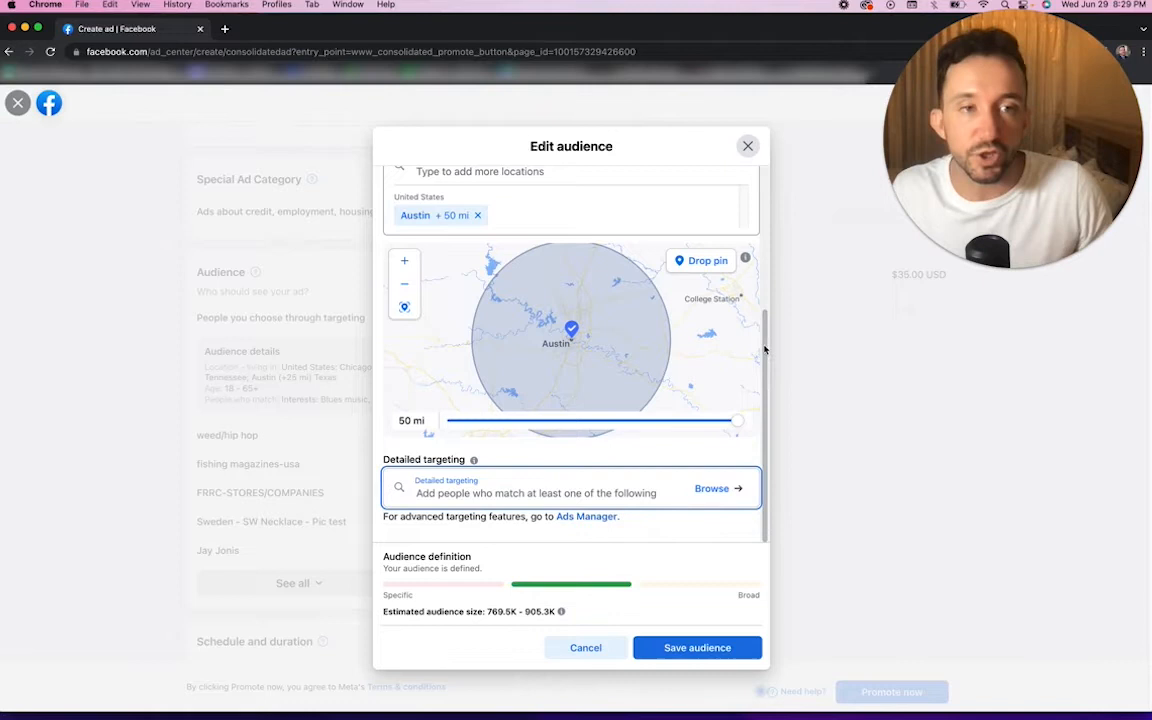
# Search the detailed targeting interests for "blues" and add Texas blues to the audience
pyautogui.moveTo(763, 348); pyautogui.dragTo(780, 196)
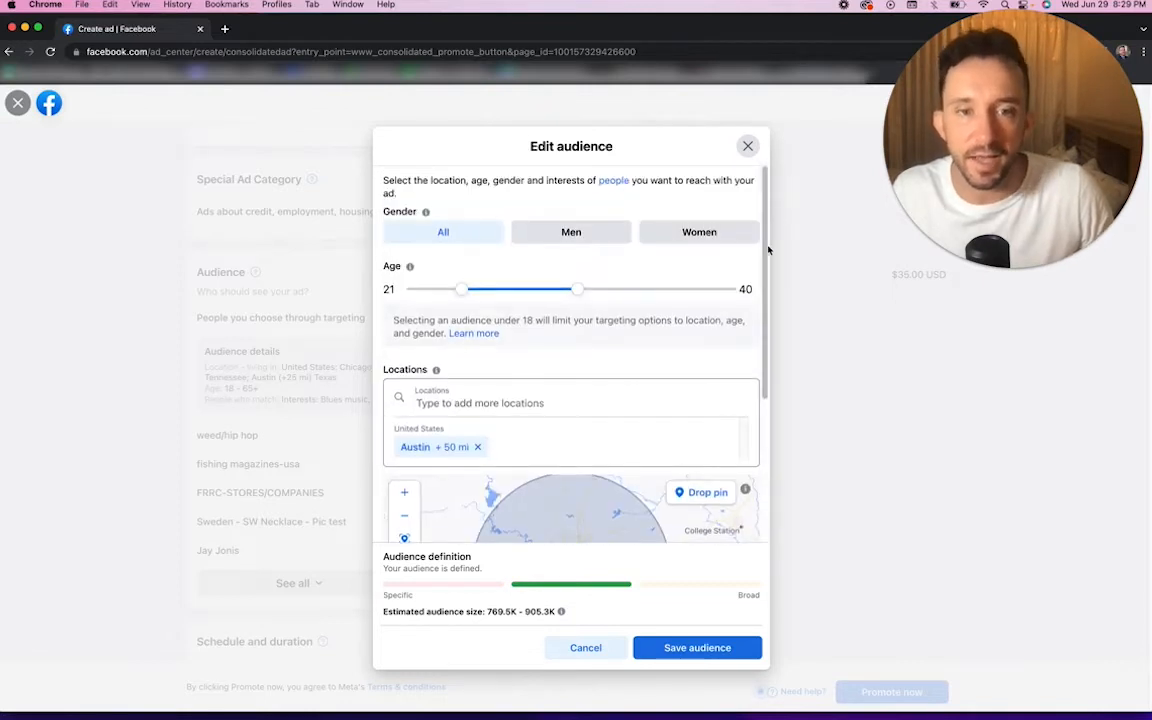
pyautogui.moveTo(768, 250); pyautogui.dragTo(769, 393)
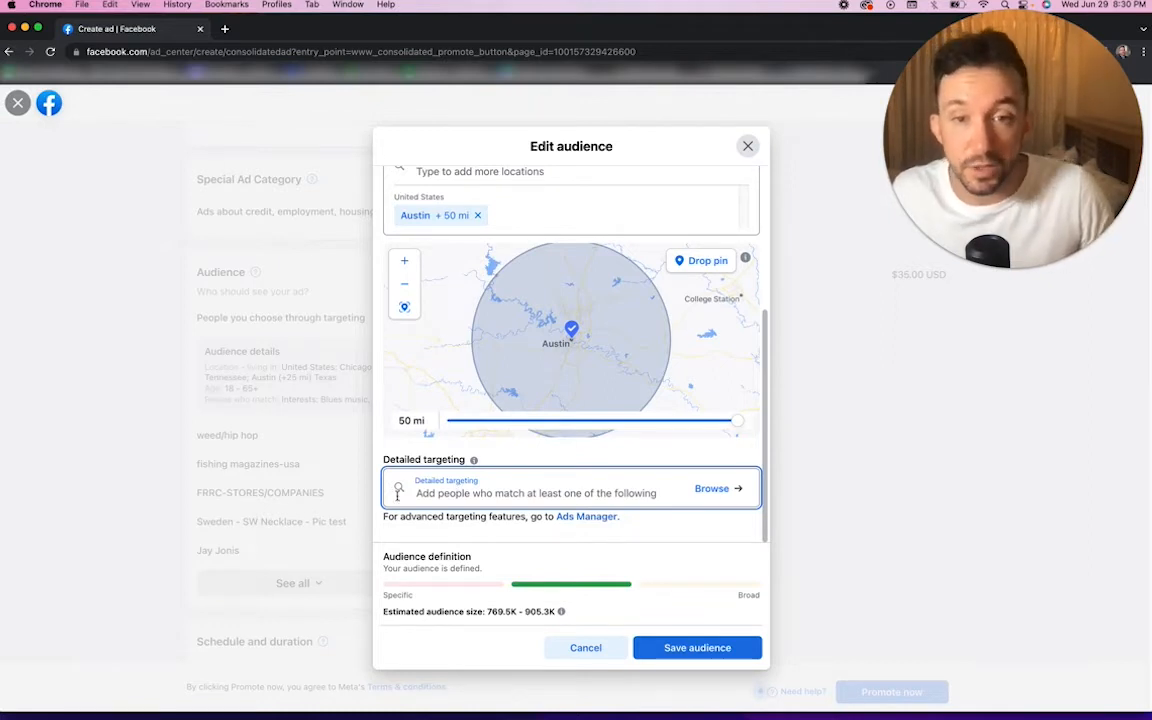
pyautogui.click(469, 495)
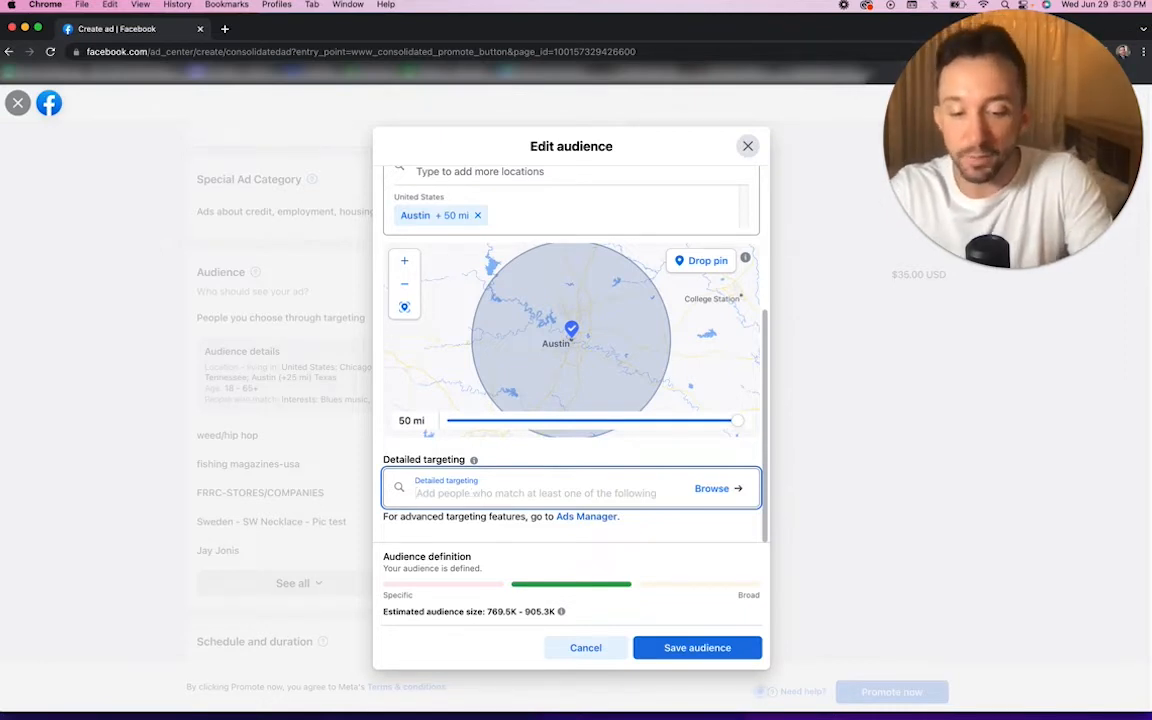
pyautogui.write('blues')
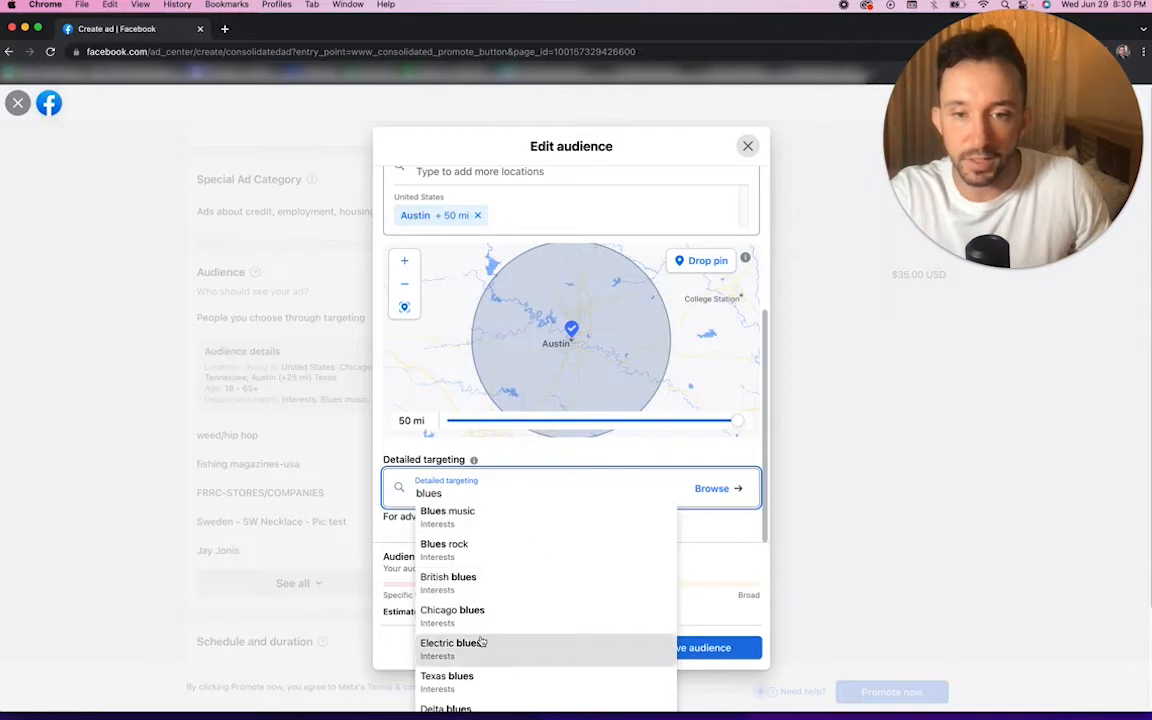
pyautogui.scroll(-3, 482, 641)
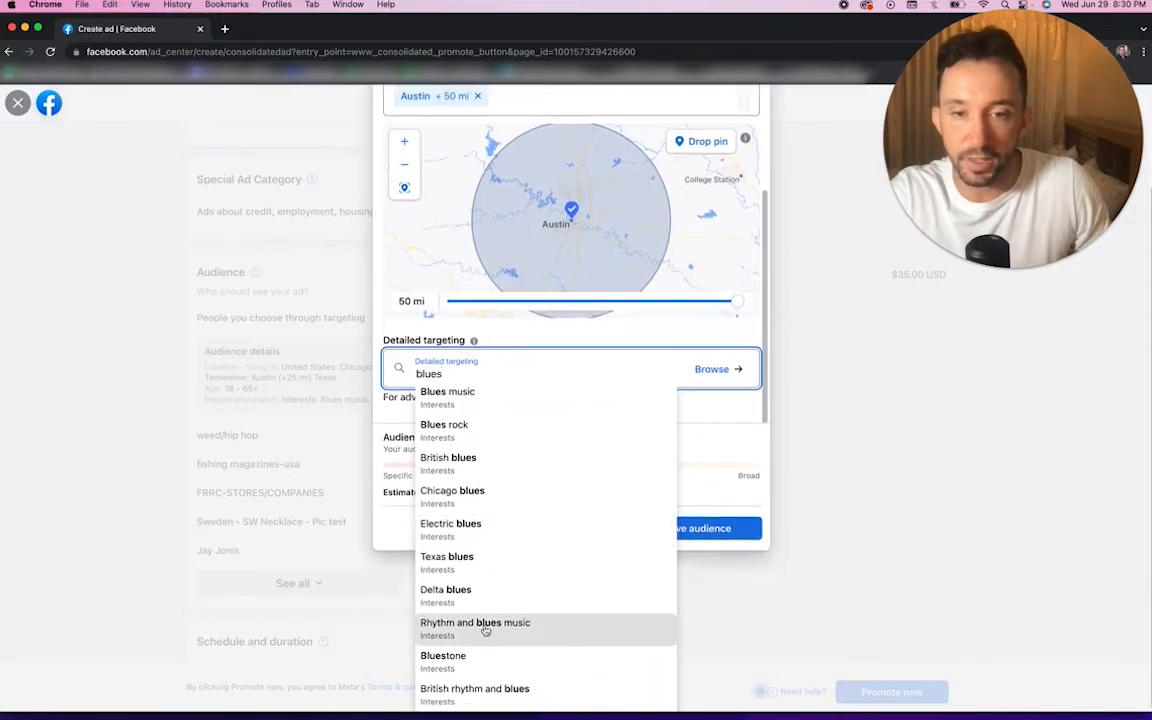
pyautogui.click(498, 556)
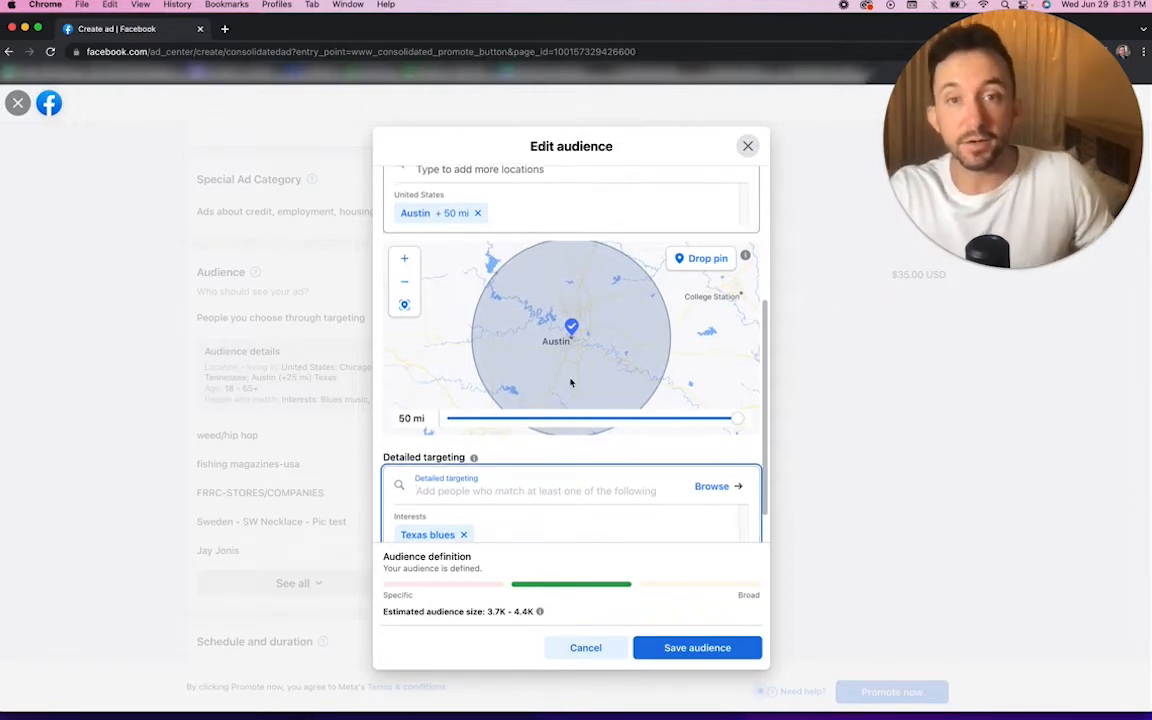
# Add Nashville as a second audience location alongside Austin, with a 25 mi radius
pyautogui.scroll(2, 673, 270)
pyautogui.click(553, 265)
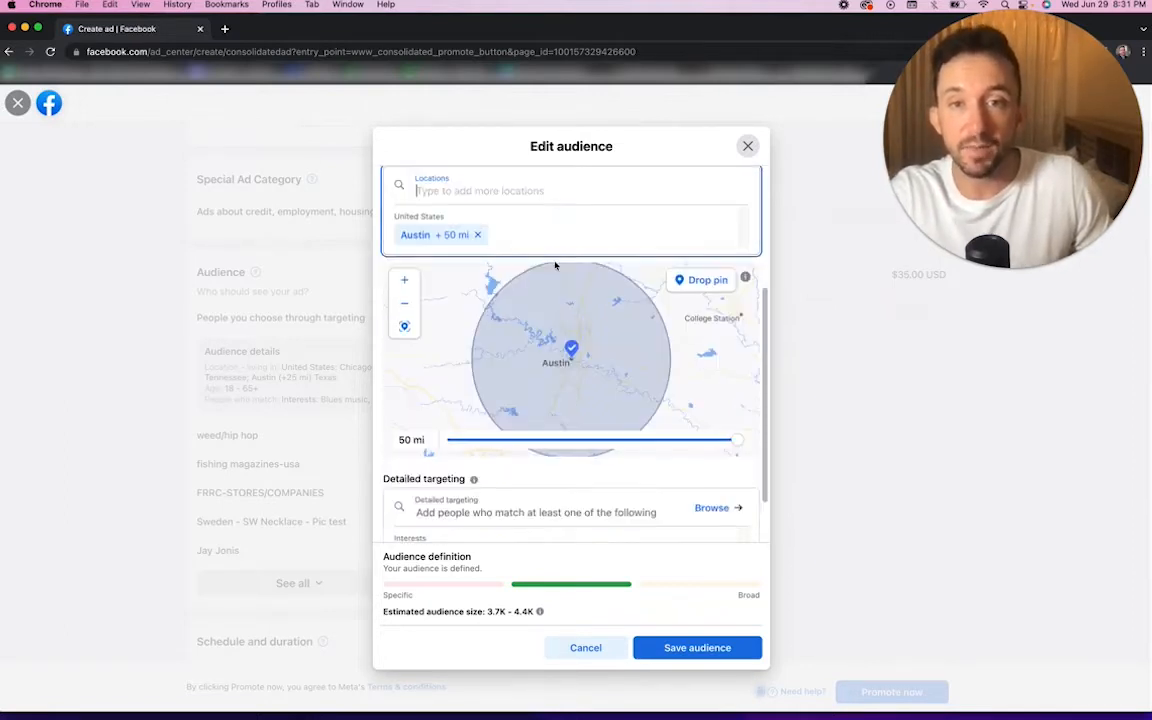
pyautogui.scroll(2, 620, 285)
pyautogui.scroll(-2, 627, 281)
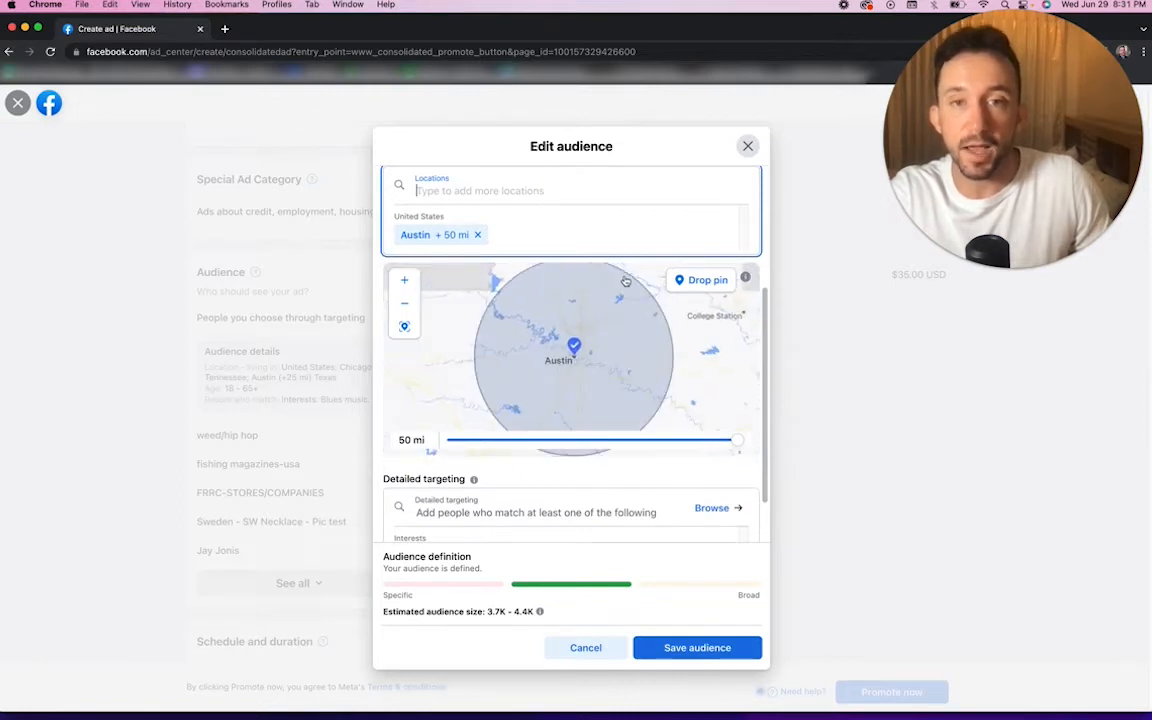
pyautogui.moveTo(766, 316); pyautogui.dragTo(768, 255)
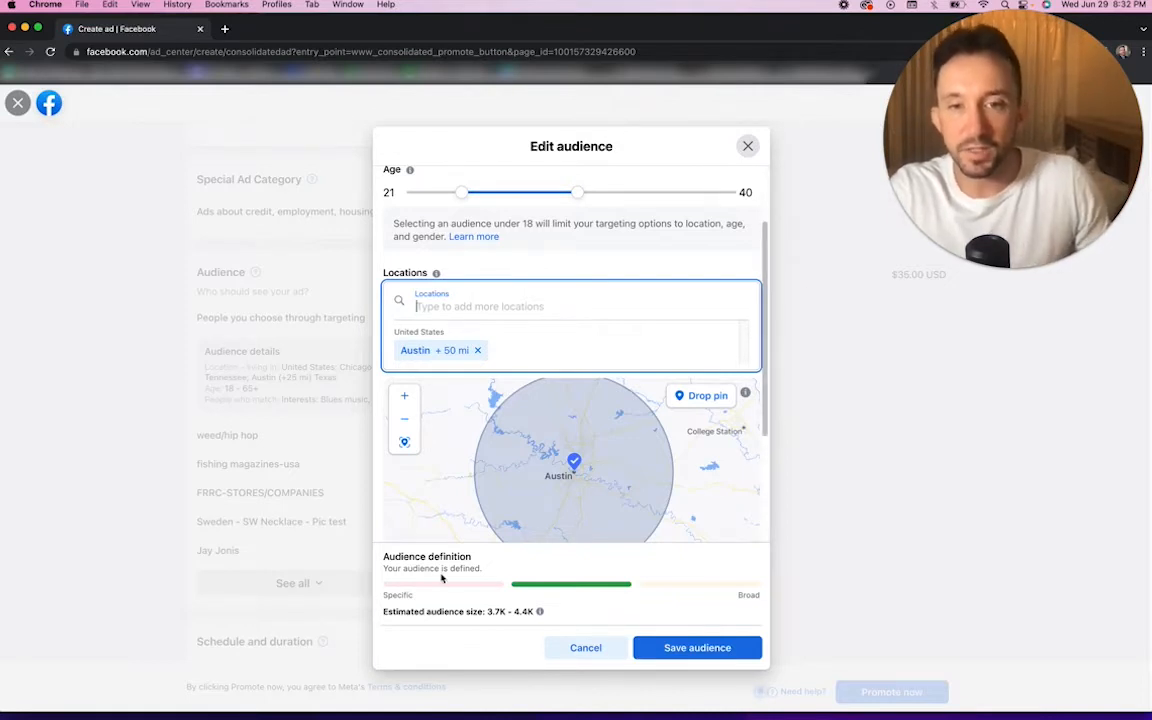
pyautogui.scroll(-3, 575, 528)
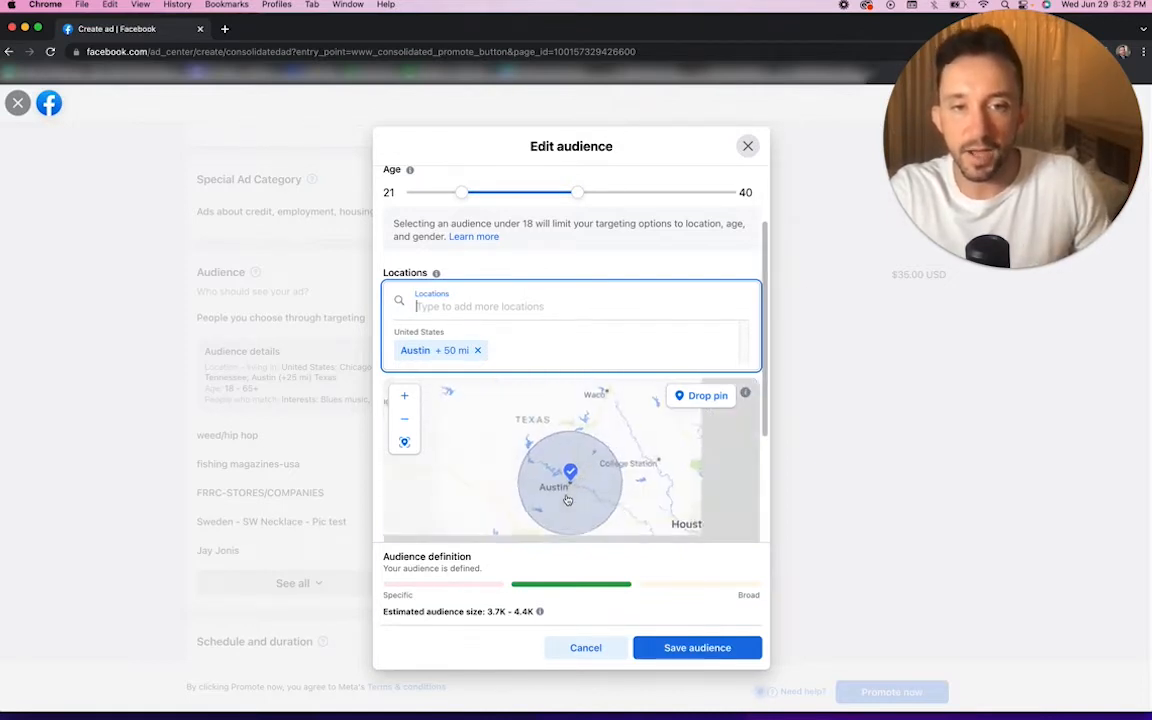
pyautogui.scroll(-5, 768, 298)
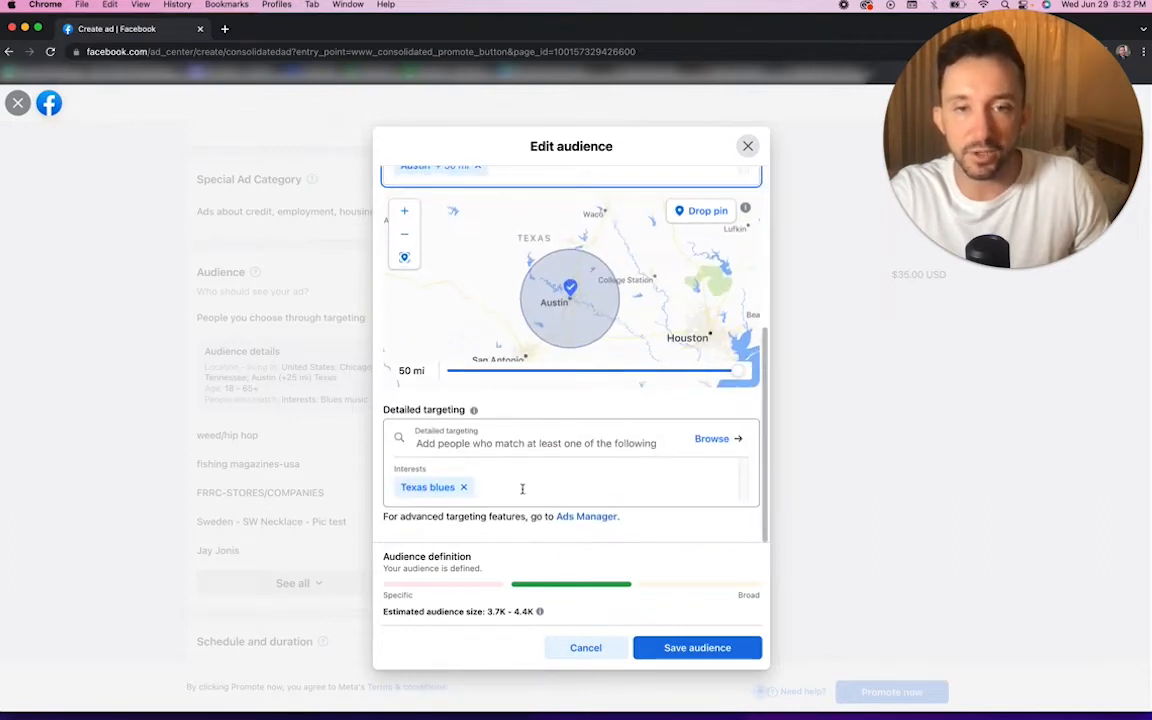
pyautogui.scroll(4, 625, 308)
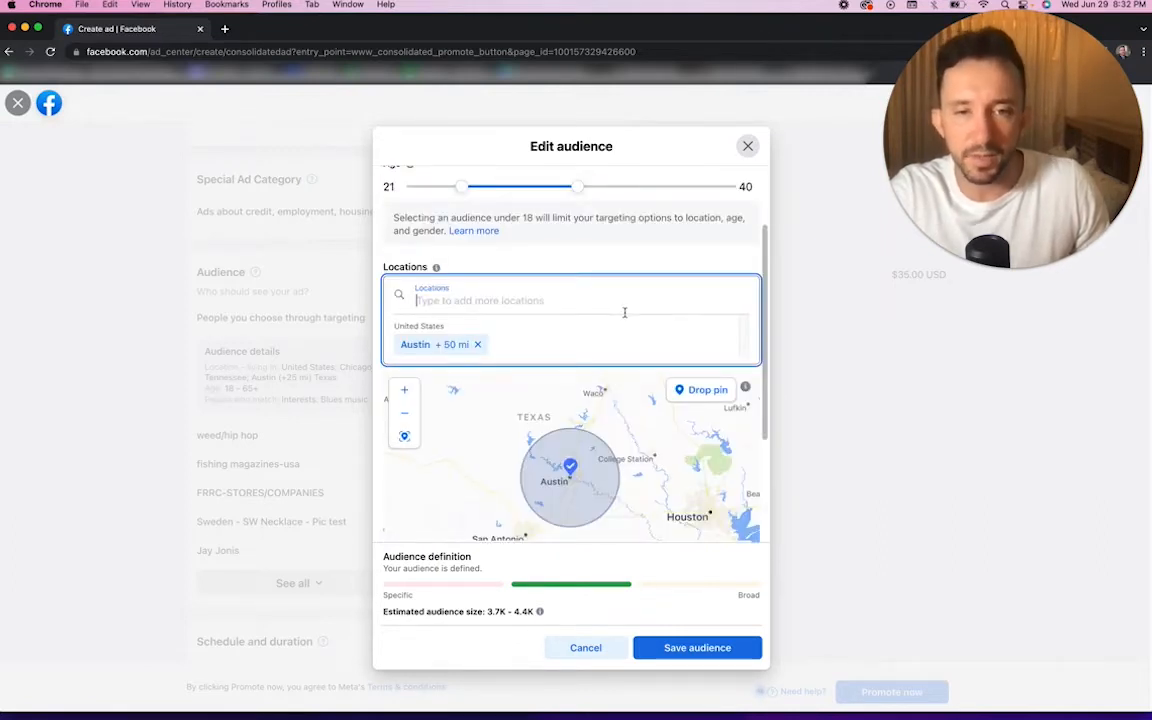
pyautogui.write('nashv')
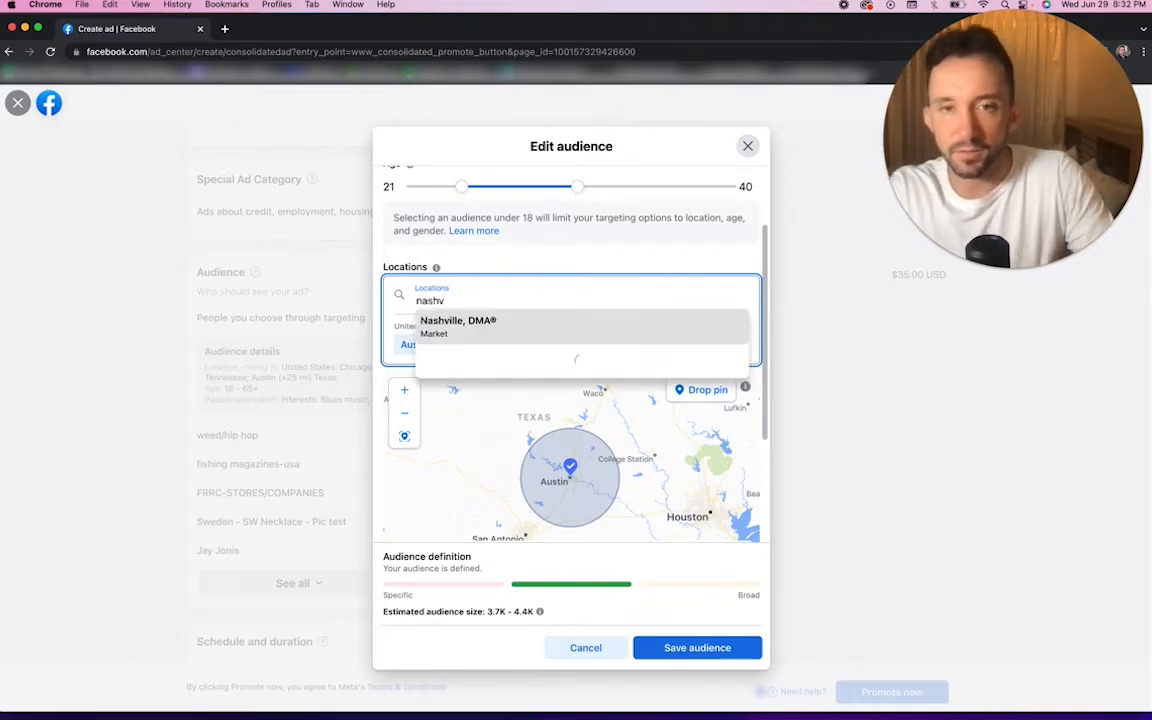
pyautogui.click(593, 363)
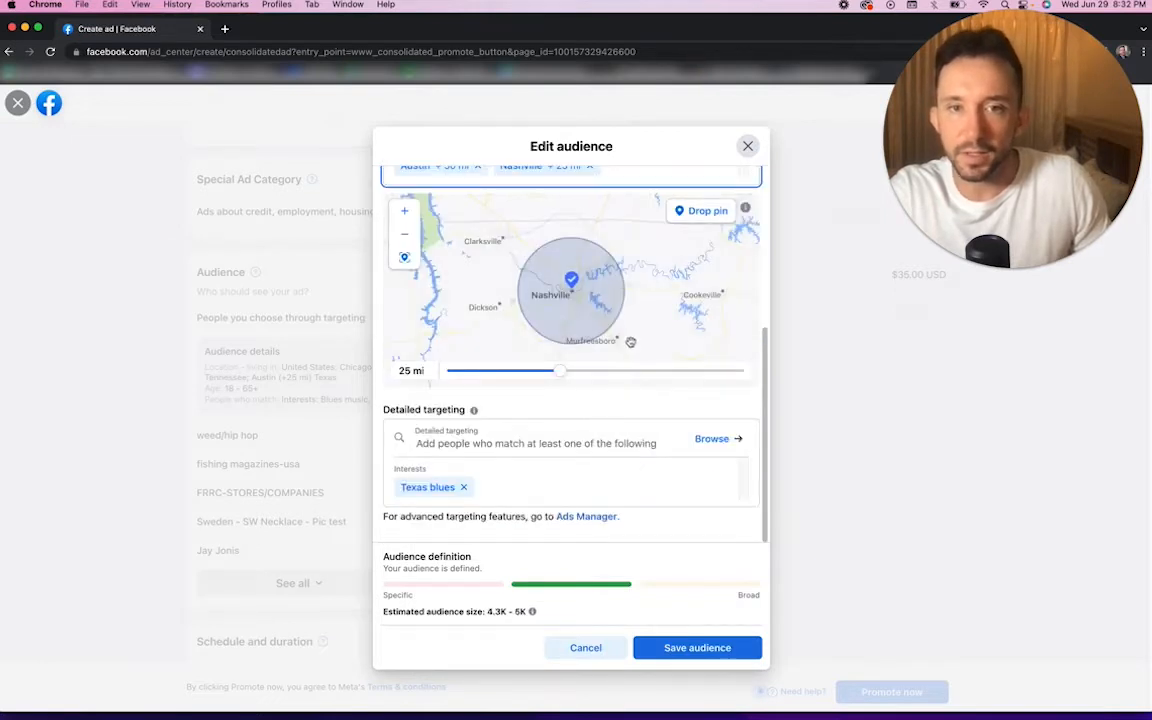
# Remove the interest Texas blues from the audience's detailed targeting
pyautogui.scroll(-2, 620, 330)
pyautogui.scroll(5, 630, 342)
pyautogui.scroll(-4, 630, 342)
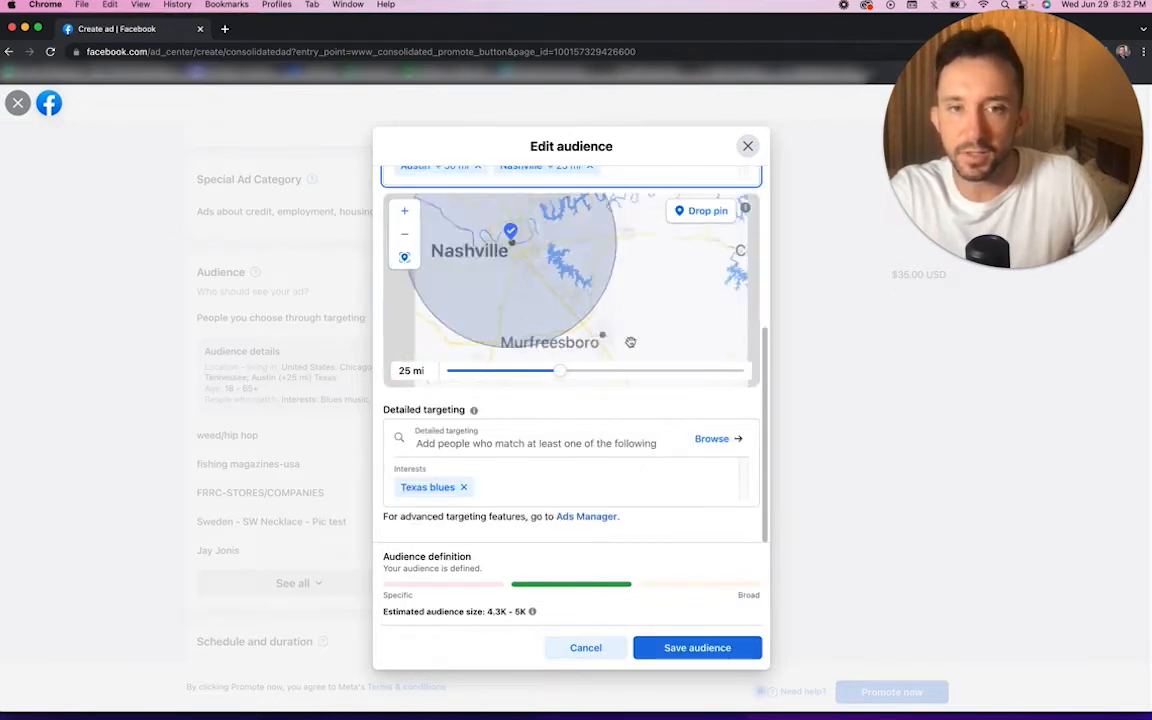
pyautogui.click(463, 487)
# Add Chicago, Illinois, United States to the audience's locations with a 25 mi radius
pyautogui.scroll(4, 764, 380)
pyautogui.click(587, 346)
pyautogui.scroll(-3, 590, 346)
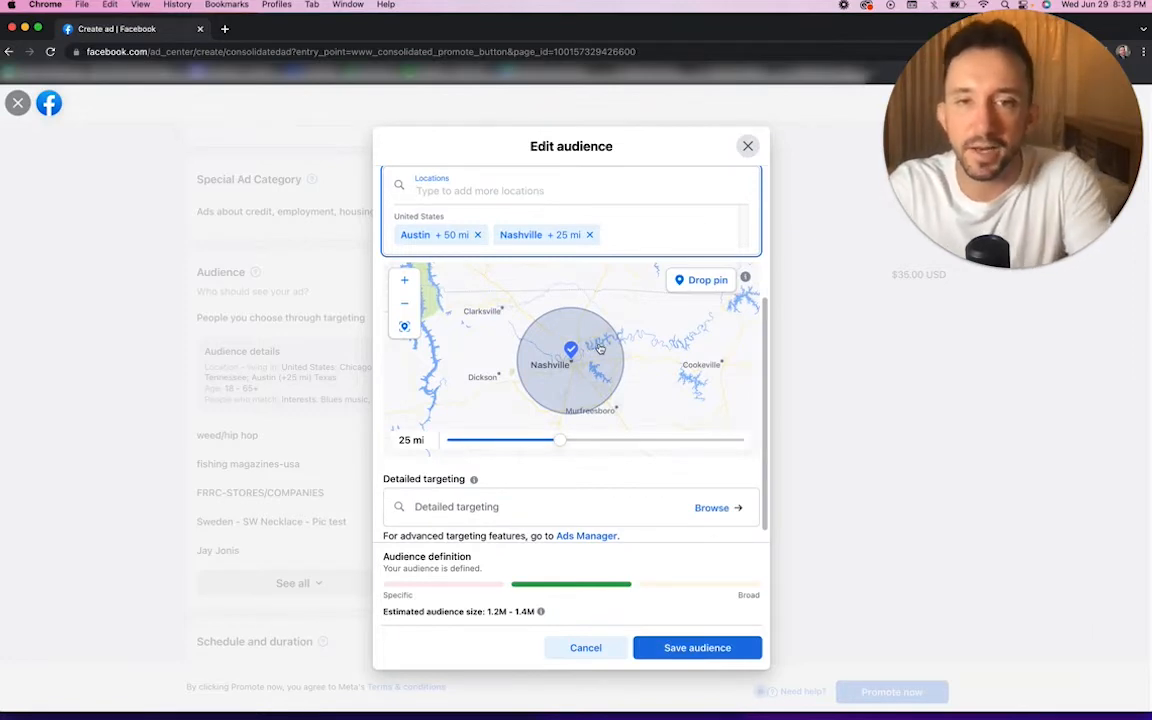
pyautogui.write('chic')
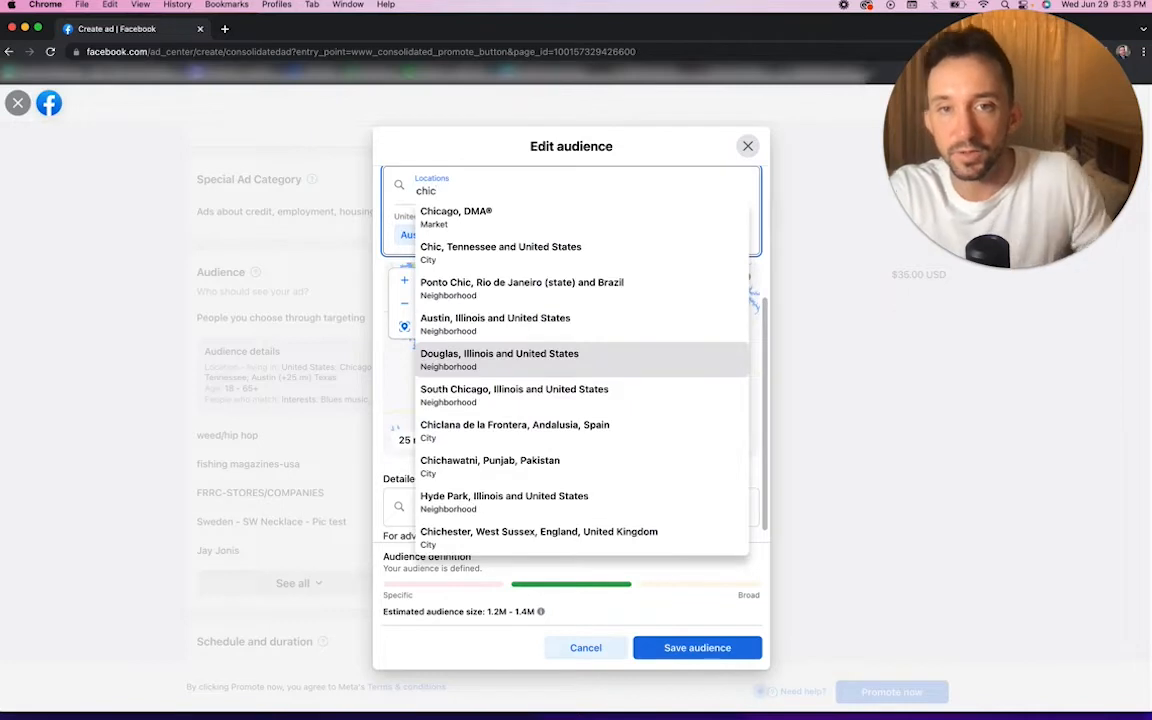
pyautogui.write('ago i')
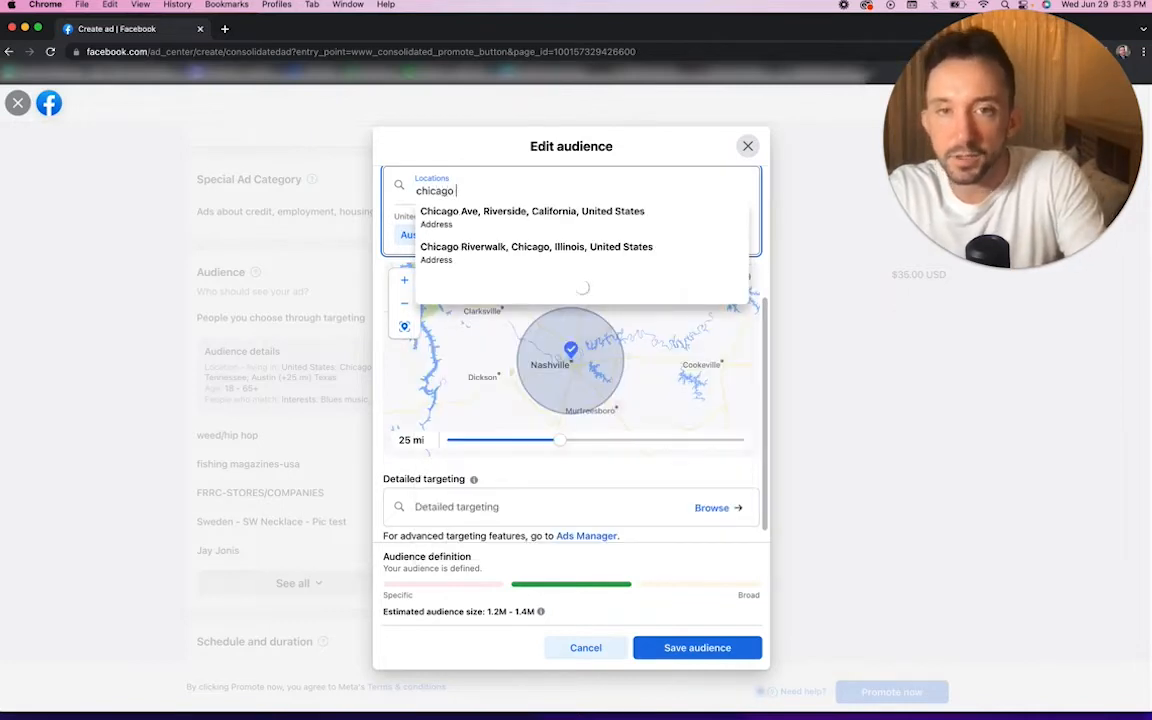
pyautogui.write('l')
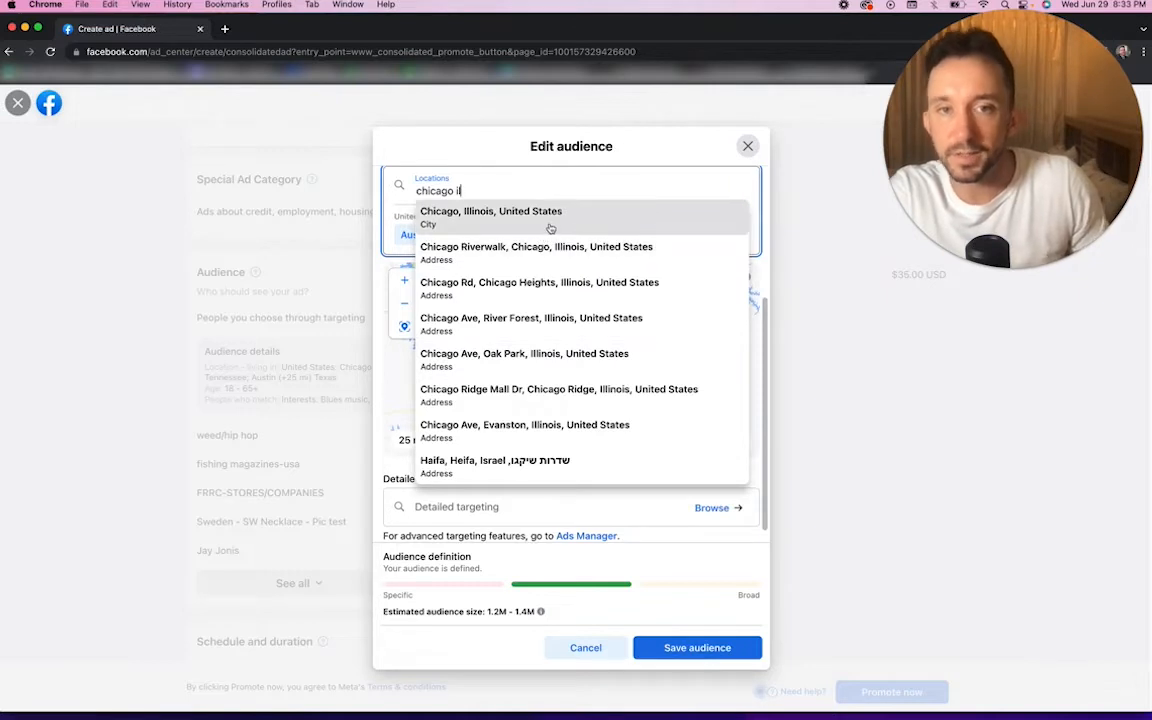
pyautogui.click(512, 223)
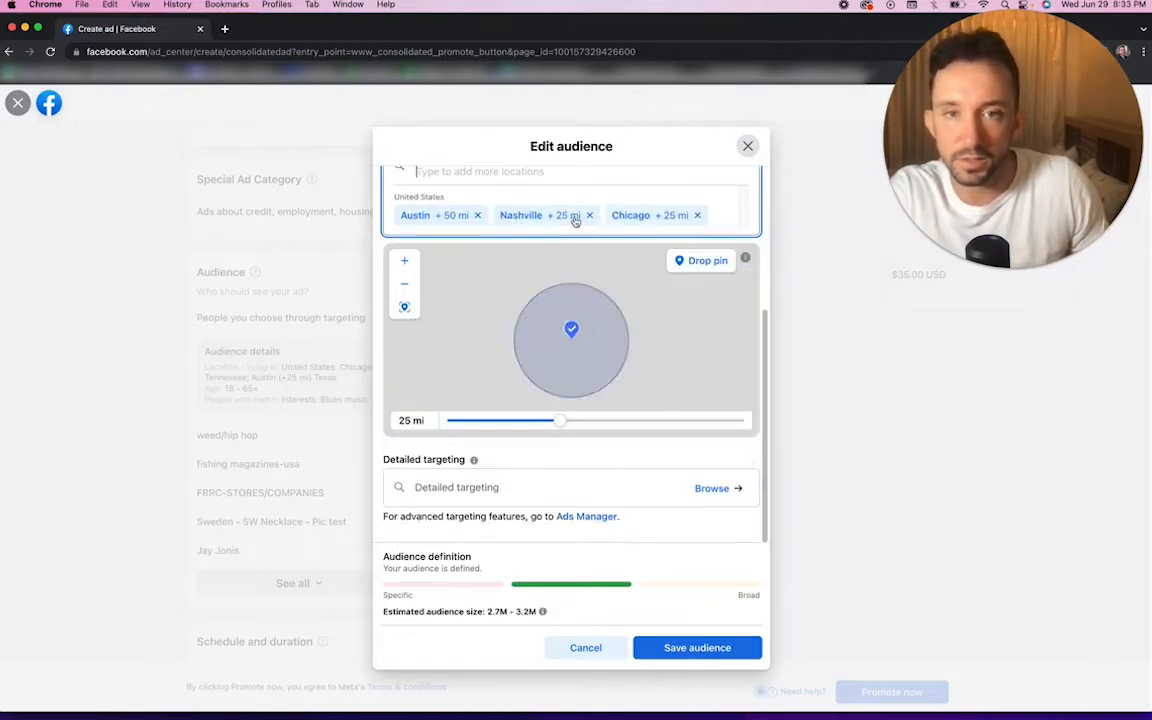
# Add the city of Memphis, Tennessee, United States to the audience's locations with a 25 mi radius
pyautogui.write('m')
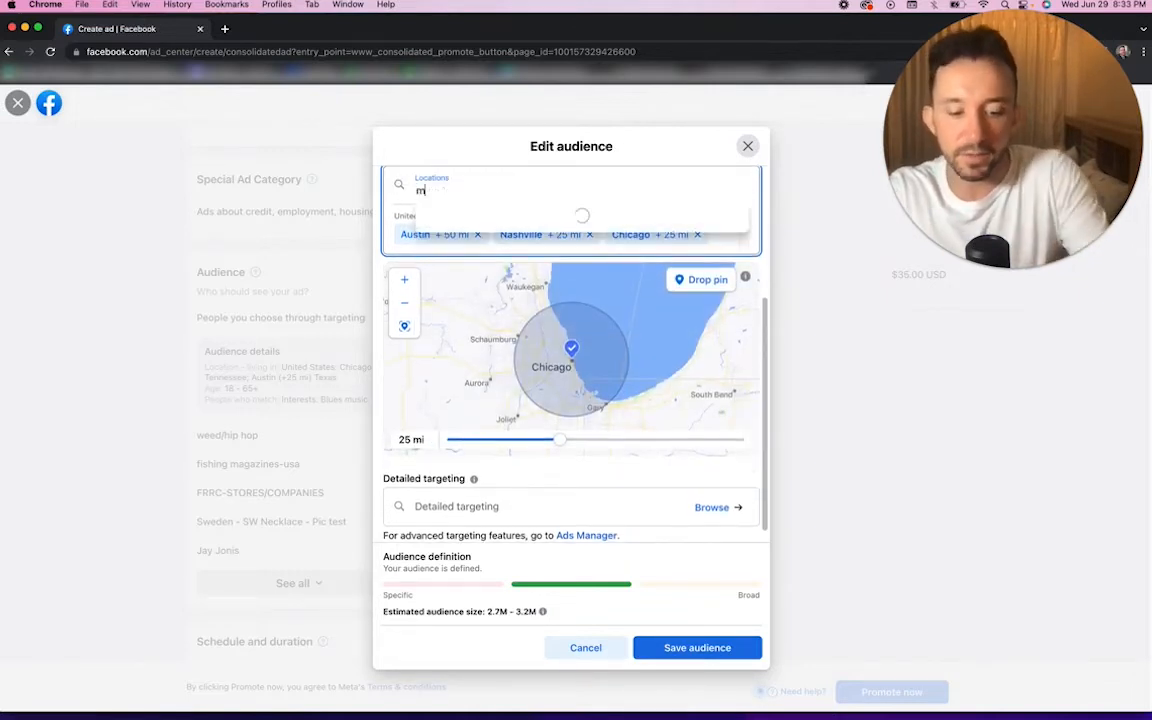
pyautogui.write('emphis')
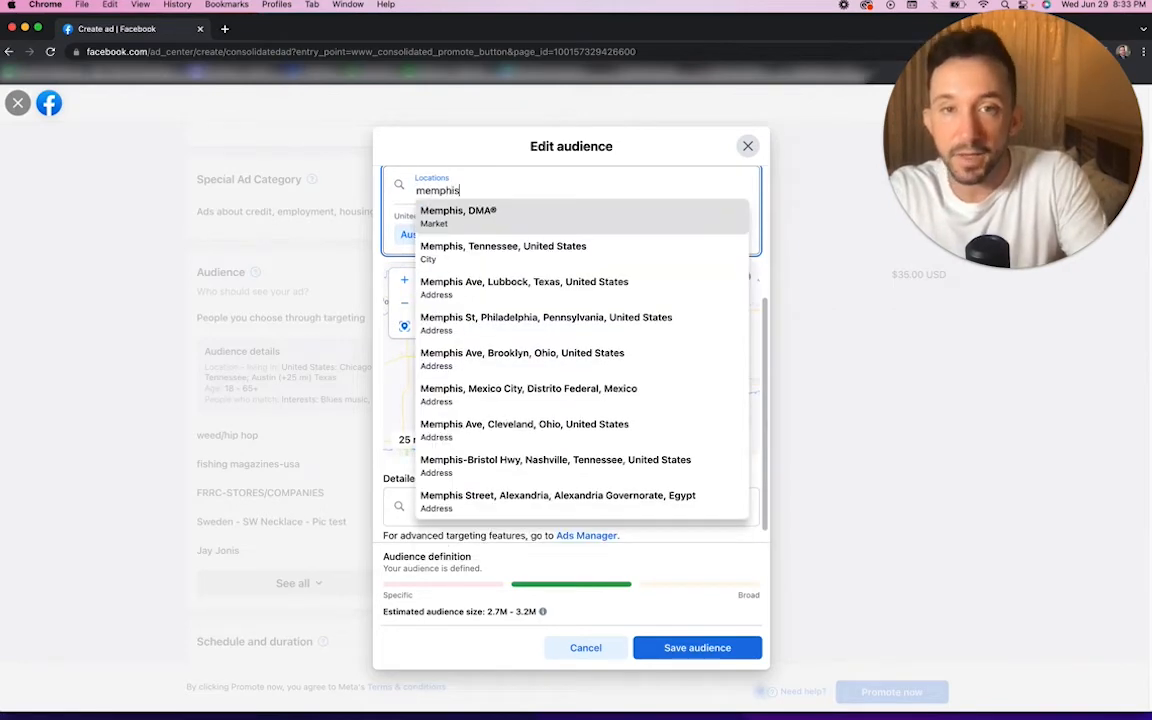
pyautogui.click(558, 249)
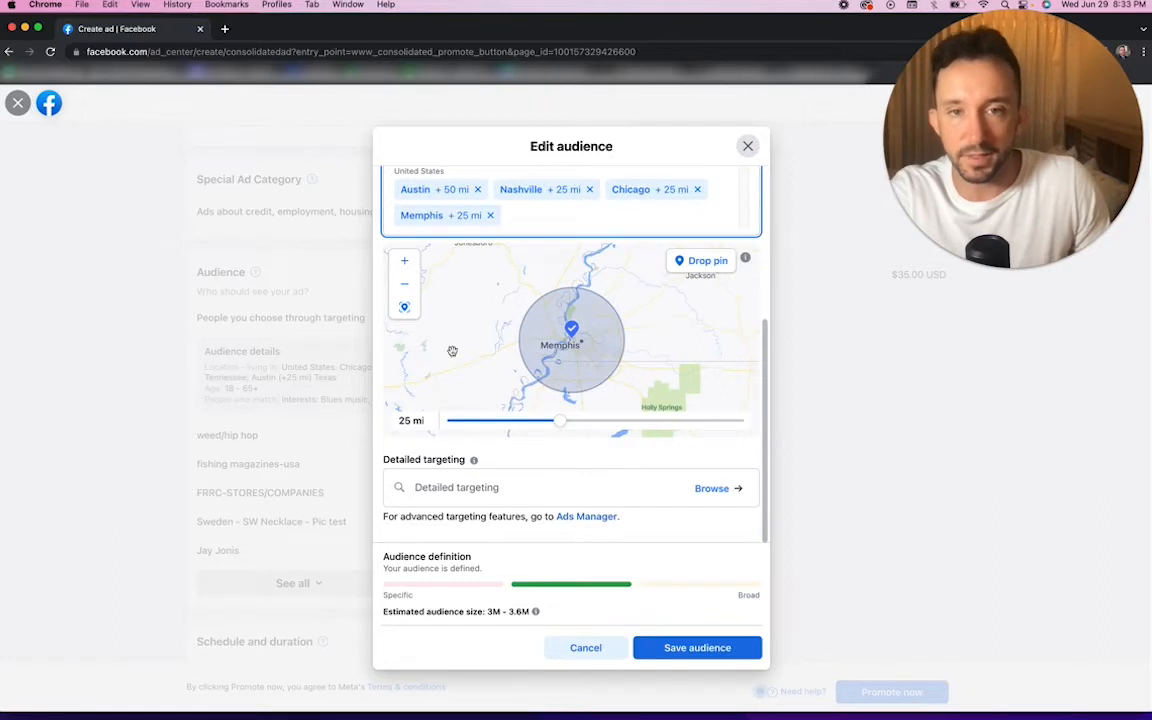
# Search the detailed targeting interests for "blues" and add Blues rock to the audience
pyautogui.scroll(2, 610, 408)
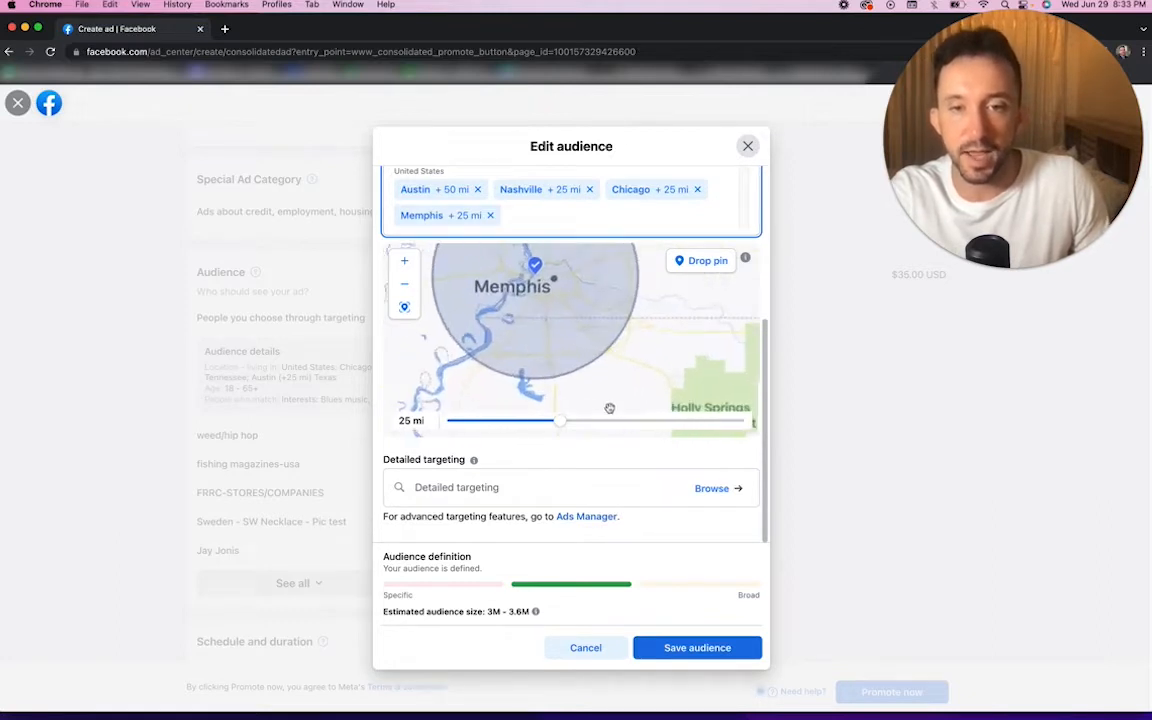
pyautogui.scroll(-2, 684, 390)
pyautogui.moveTo(765, 362); pyautogui.dragTo(765, 338)
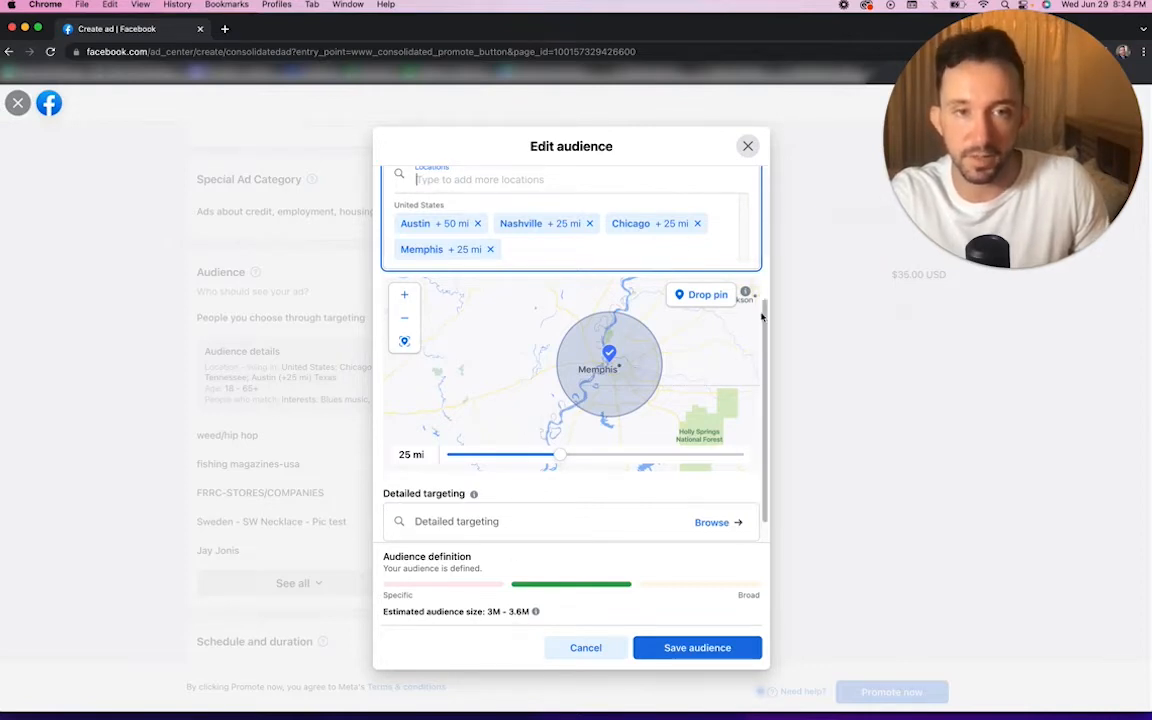
pyautogui.scroll(3, 766, 300)
pyautogui.scroll(2, 780, 265)
pyautogui.scroll(-5, 766, 303)
pyautogui.click(529, 497)
pyautogui.write('b')
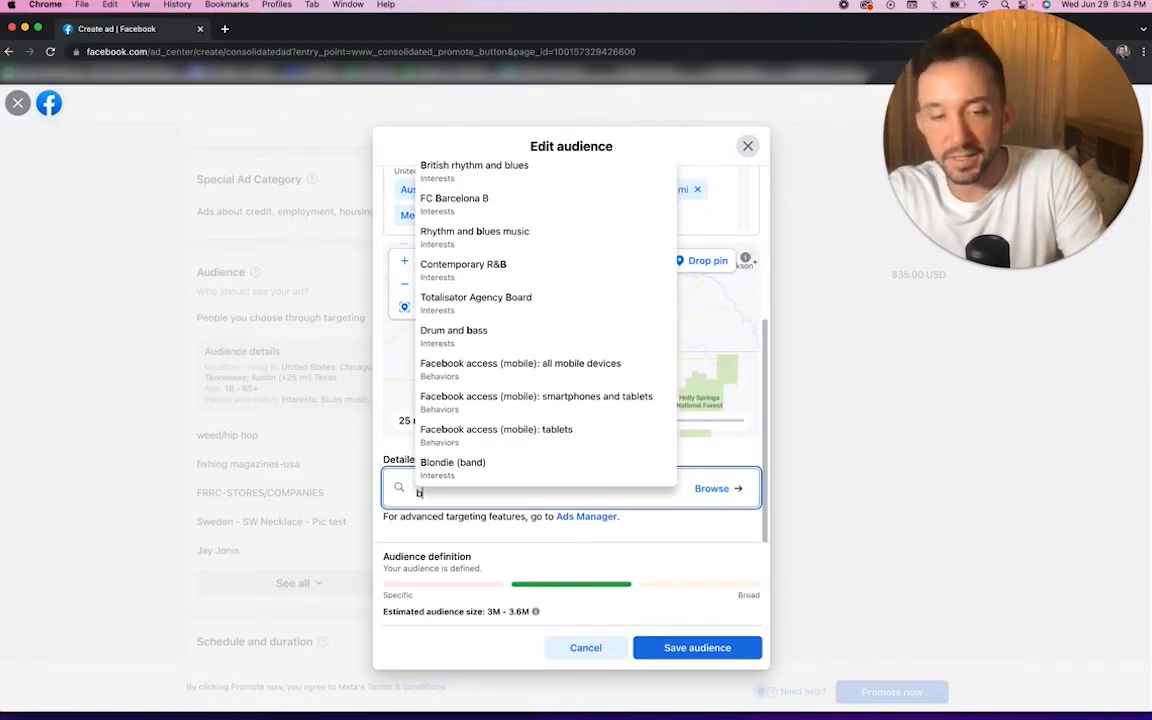
pyautogui.write('lues')
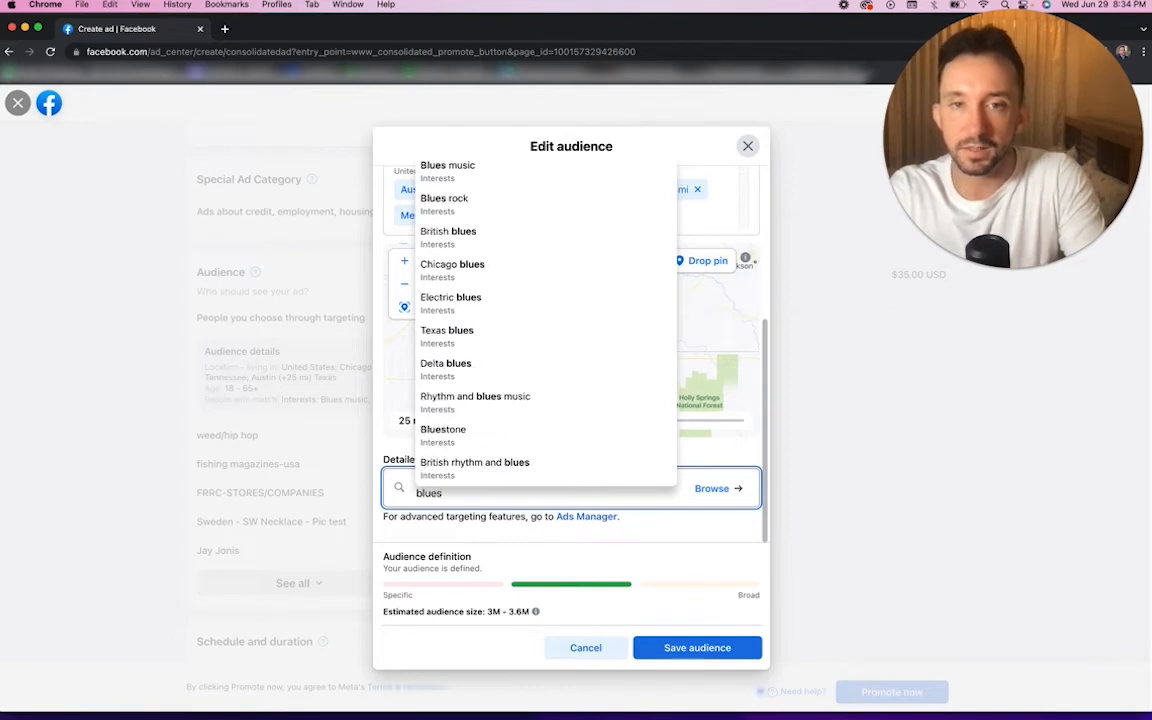
pyautogui.click(573, 208)
pyautogui.scroll(-1, 512, 474)
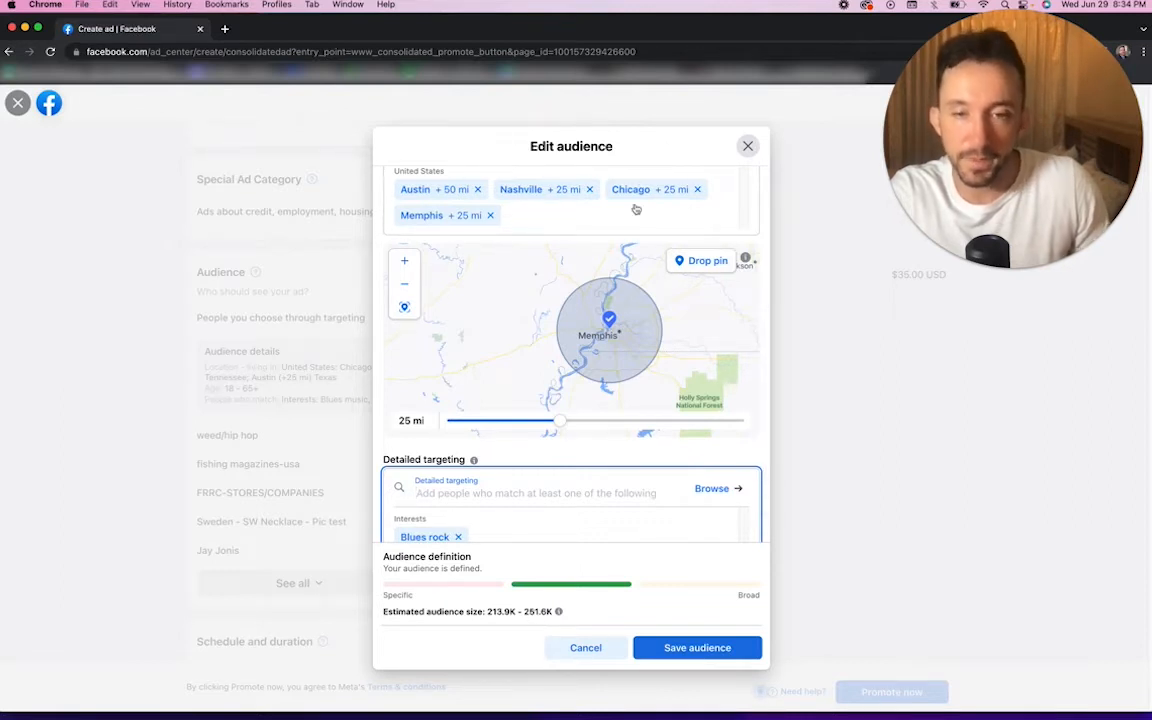
# Add Howlin' Wolf to the audience's detailed targeting interests and search the interests for "blues" again
pyautogui.scroll(-1, 661, 441)
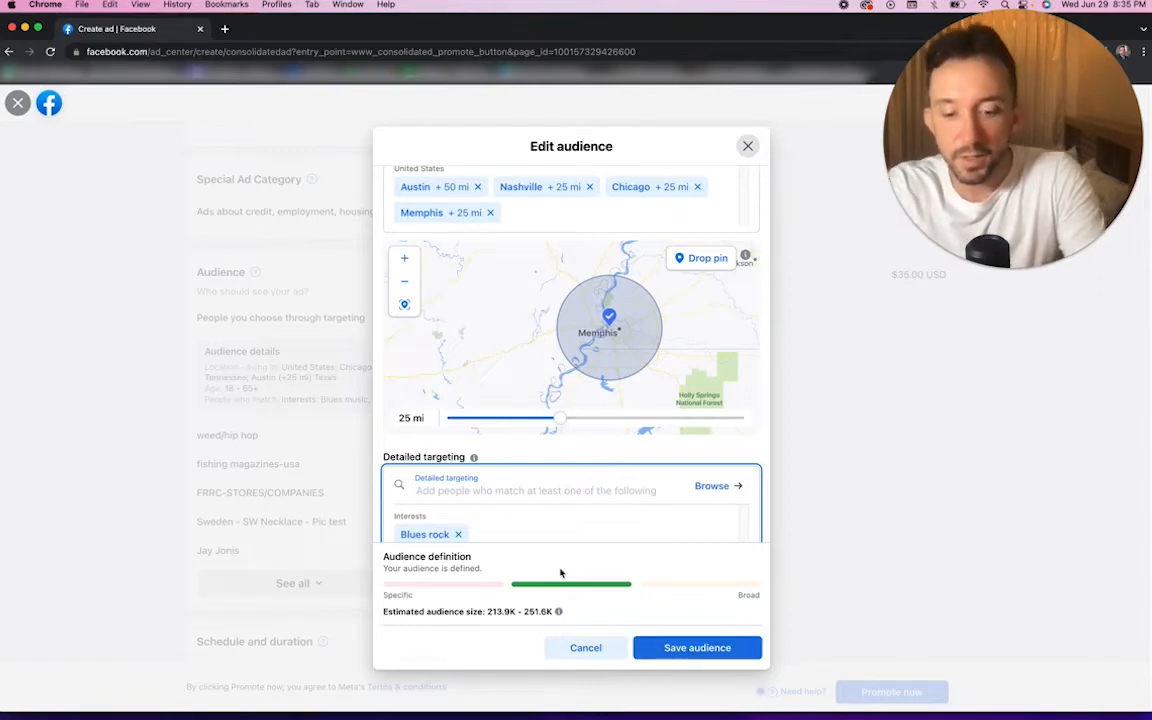
pyautogui.write('how')
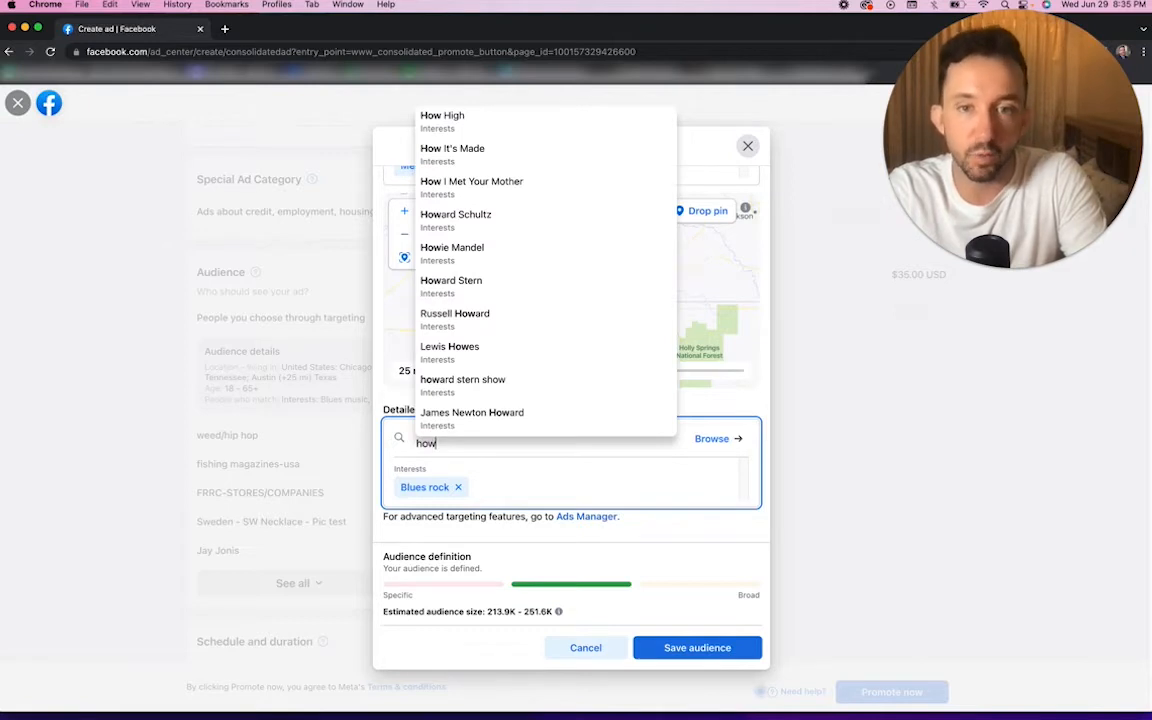
pyautogui.write('lin wor')
pyautogui.press('BackSpace')
pyautogui.write('lf')
pyautogui.click(490, 430)
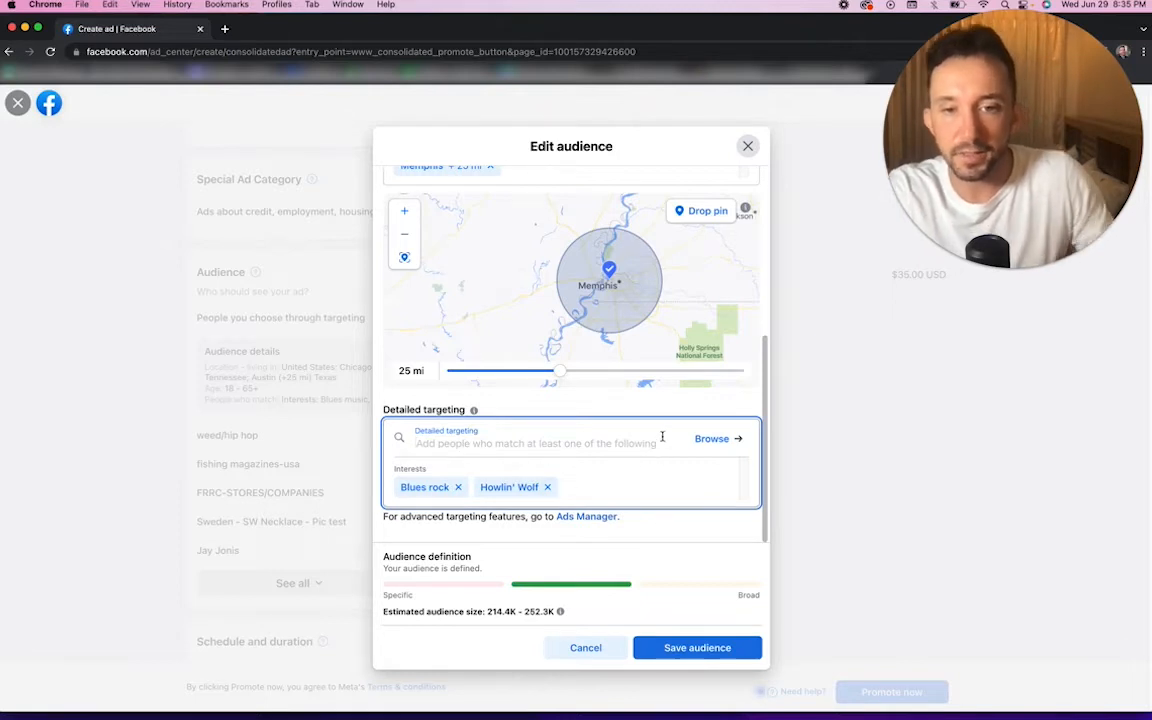
pyautogui.write('blues')
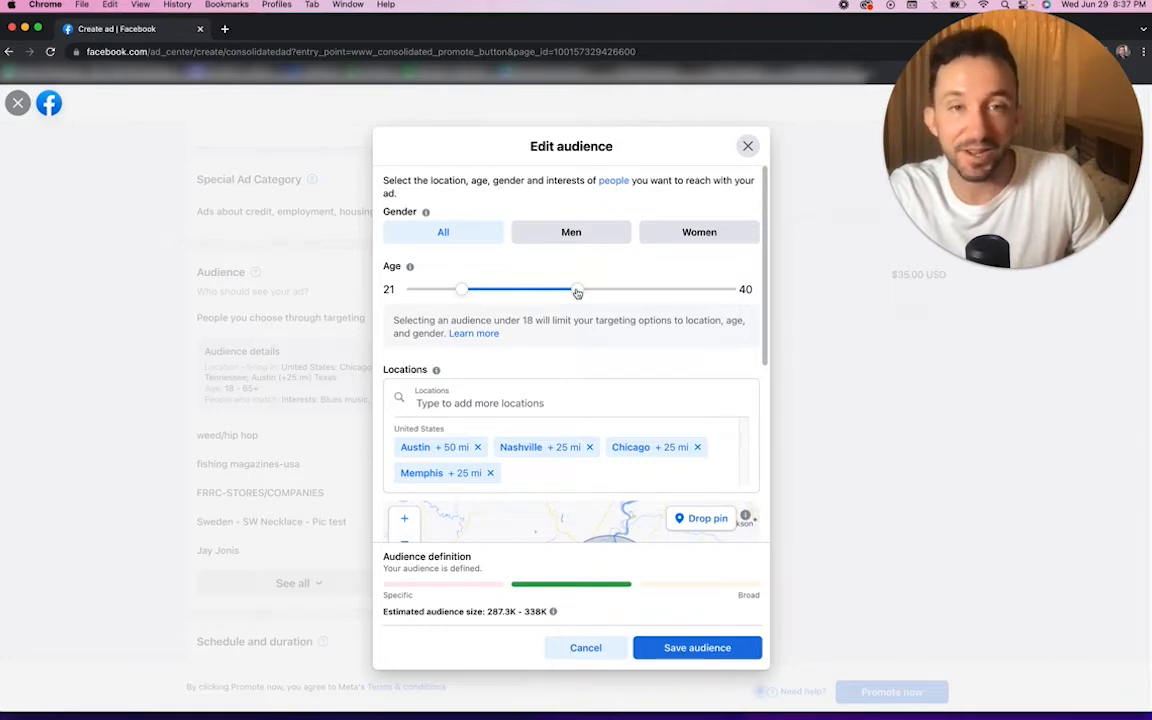
# Set the audience's age range to 25–50
pyautogui.moveTo(577, 292); pyautogui.dragTo(645, 285)
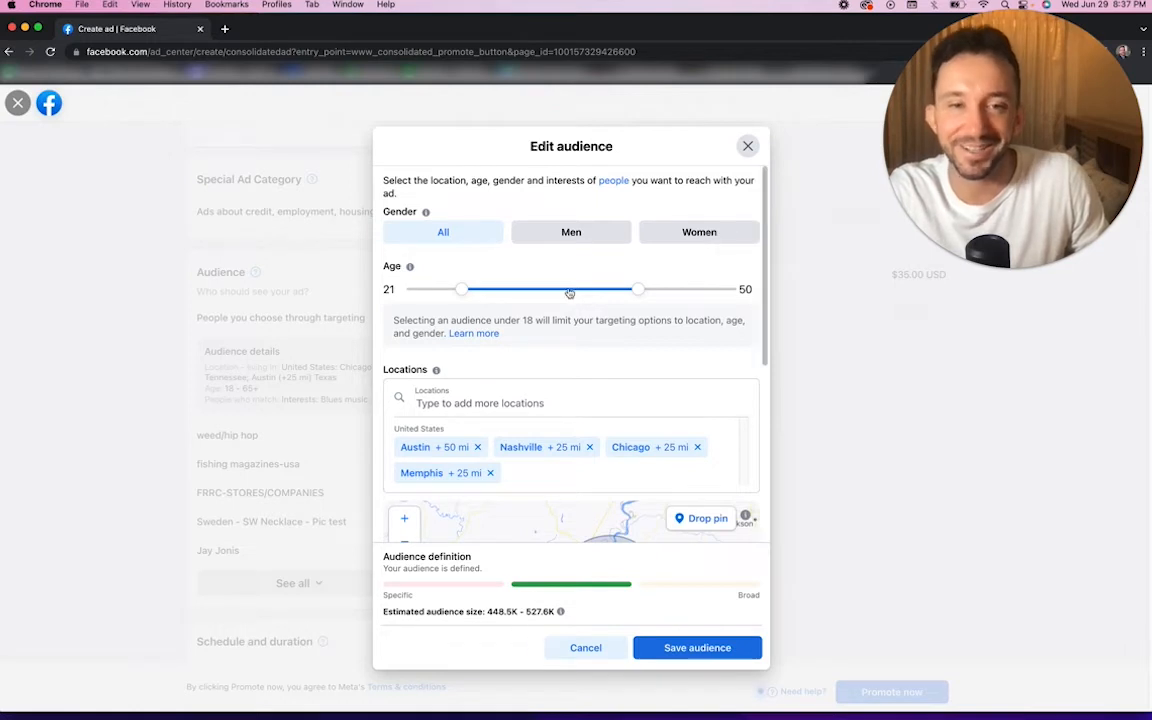
pyautogui.moveTo(465, 290); pyautogui.dragTo(509, 293)
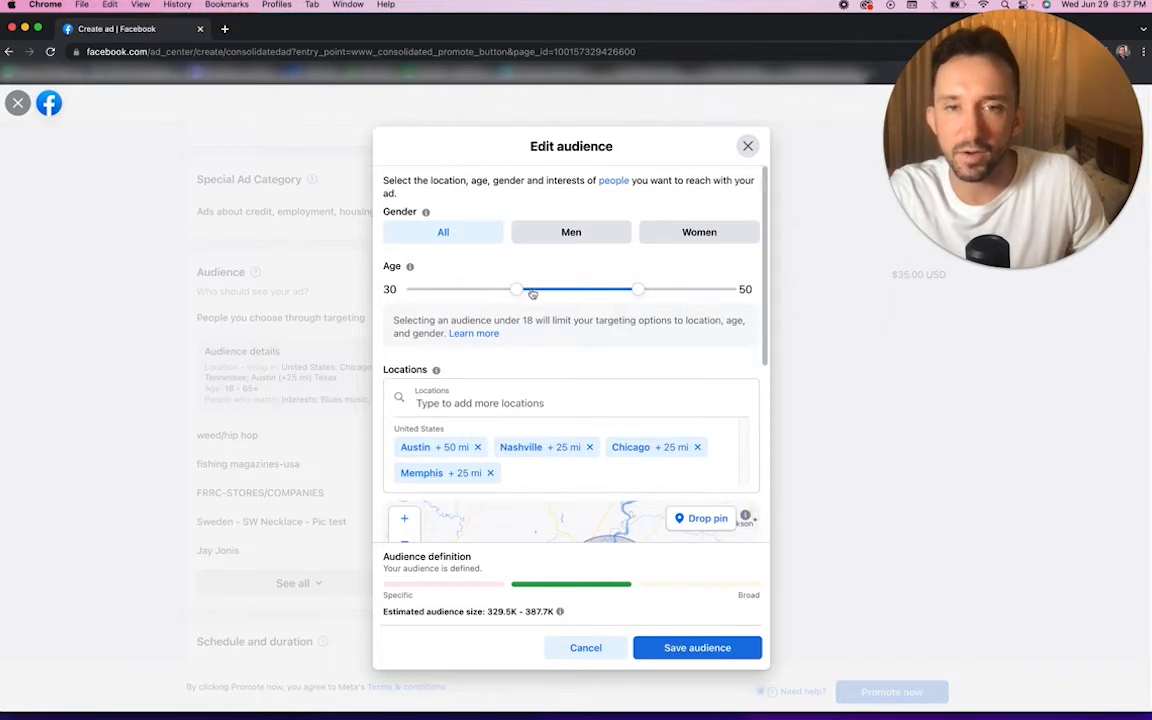
pyautogui.moveTo(517, 289); pyautogui.dragTo(481, 289)
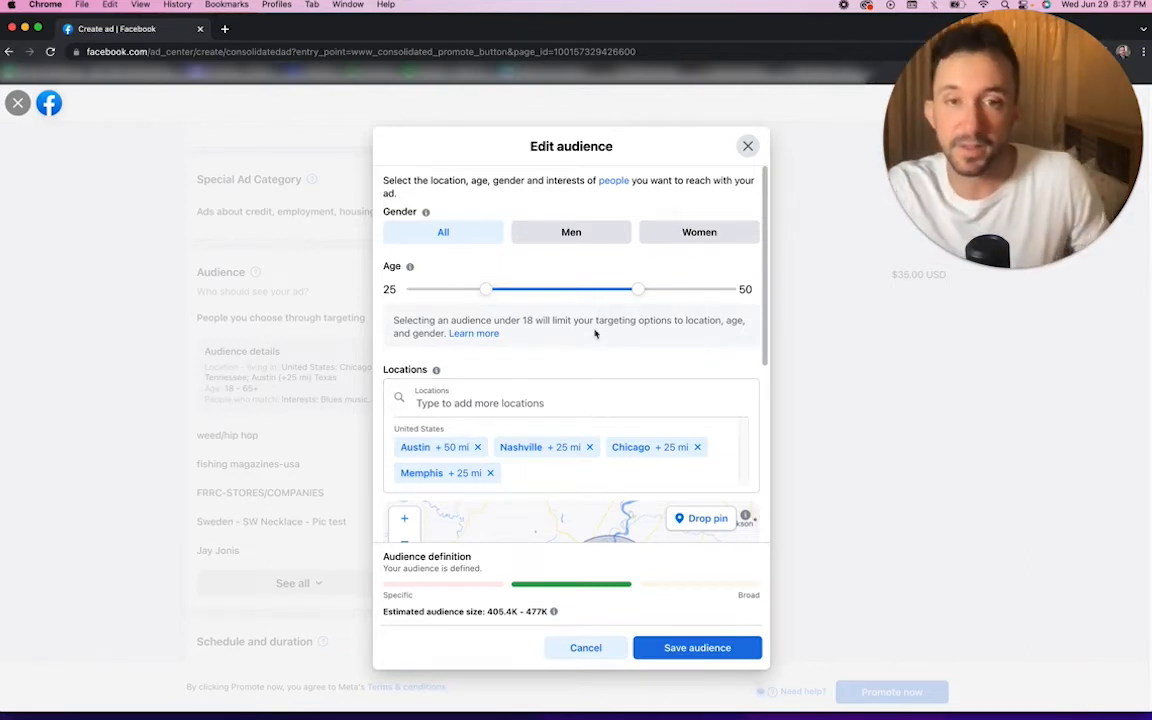
# Add the state of Mississippi, United States to the audience's locations
pyautogui.scroll(-2, 698, 347)
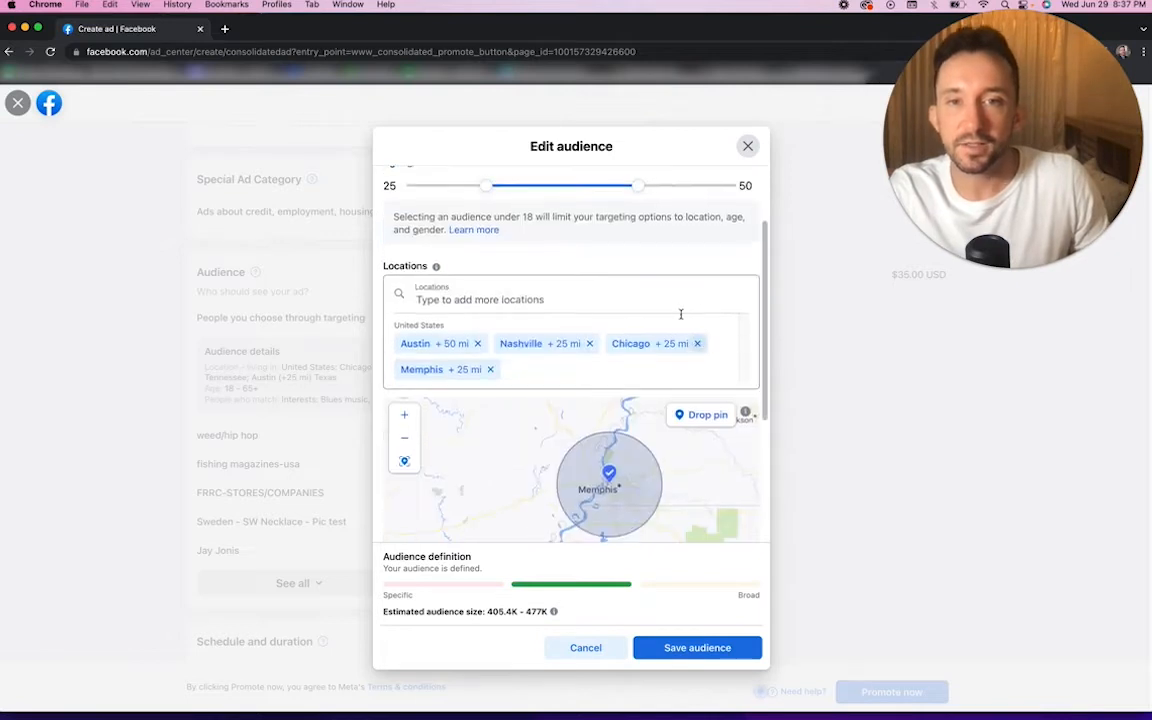
pyautogui.scroll(2, 680, 314)
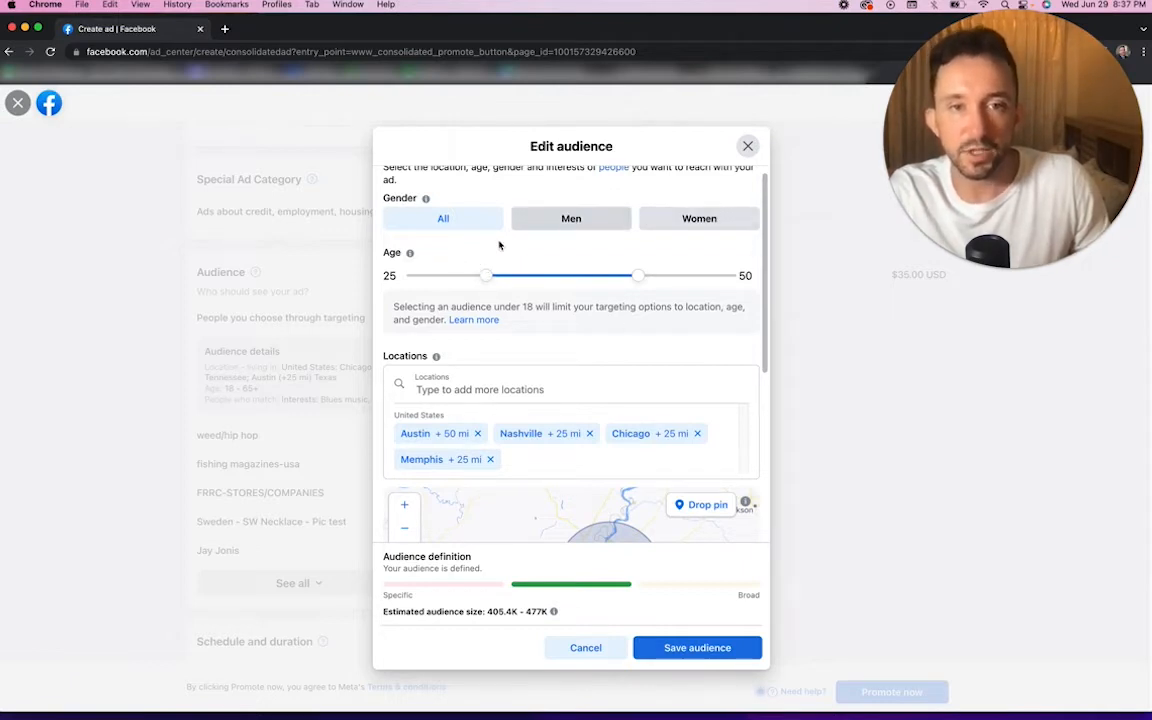
pyautogui.scroll(-1, 660, 428)
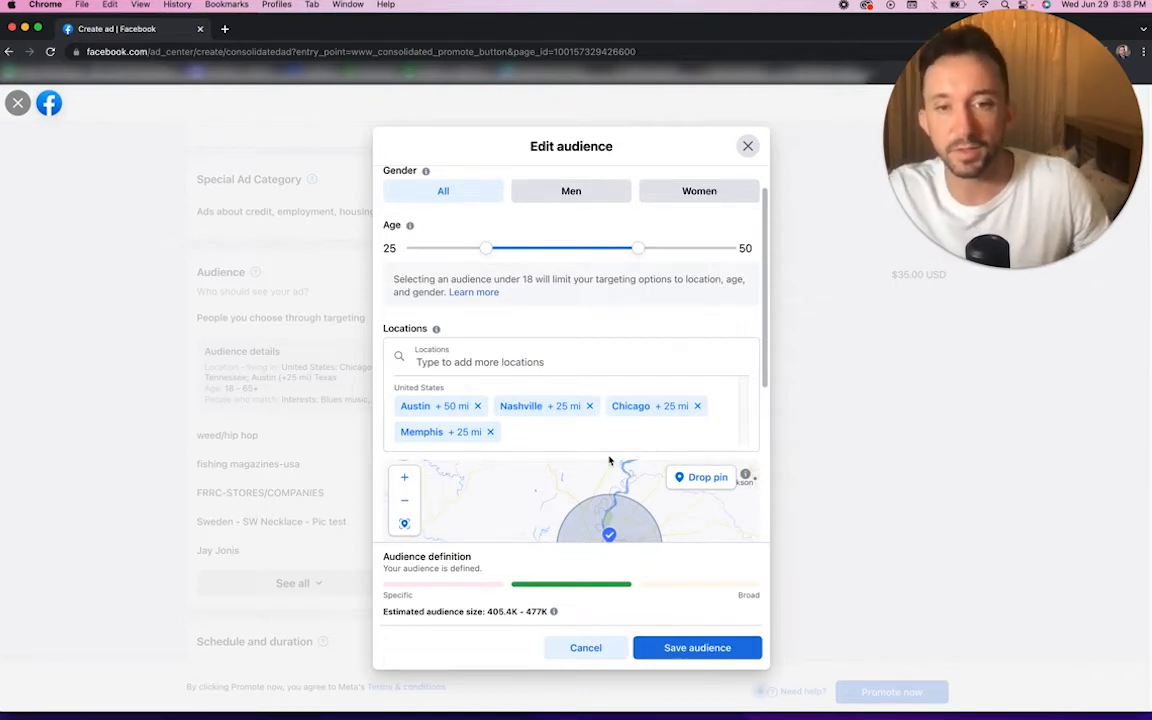
pyautogui.scroll(-1, 697, 397)
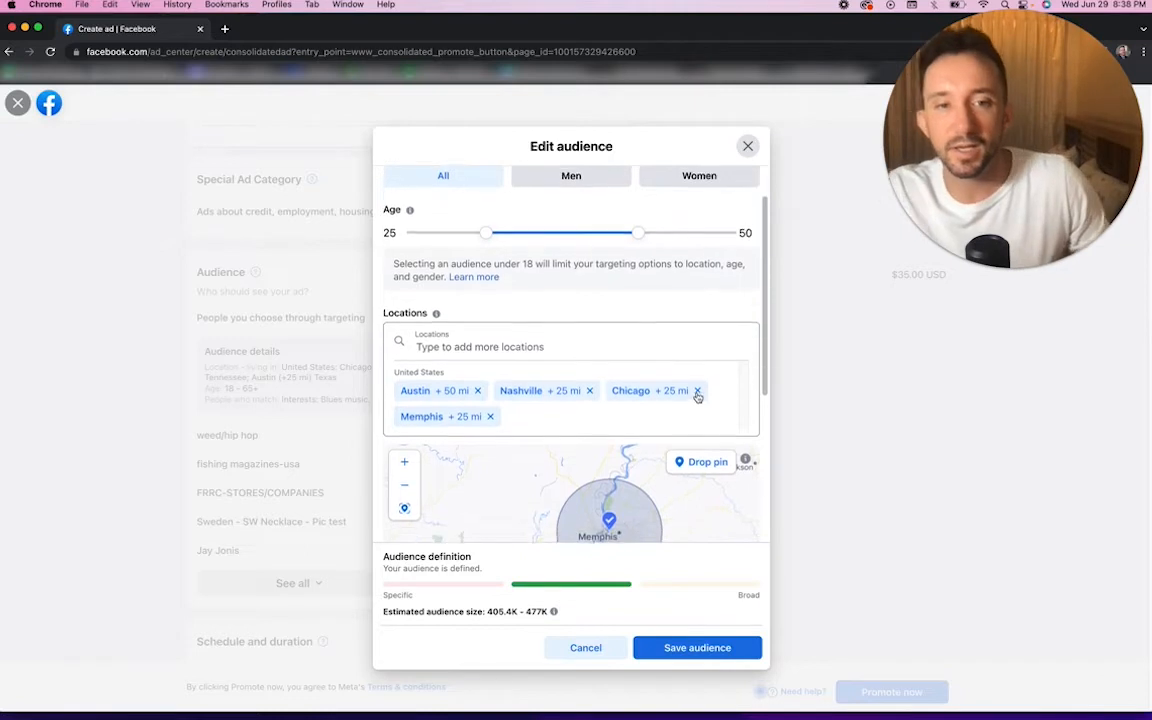
pyautogui.scroll(-2, 697, 397)
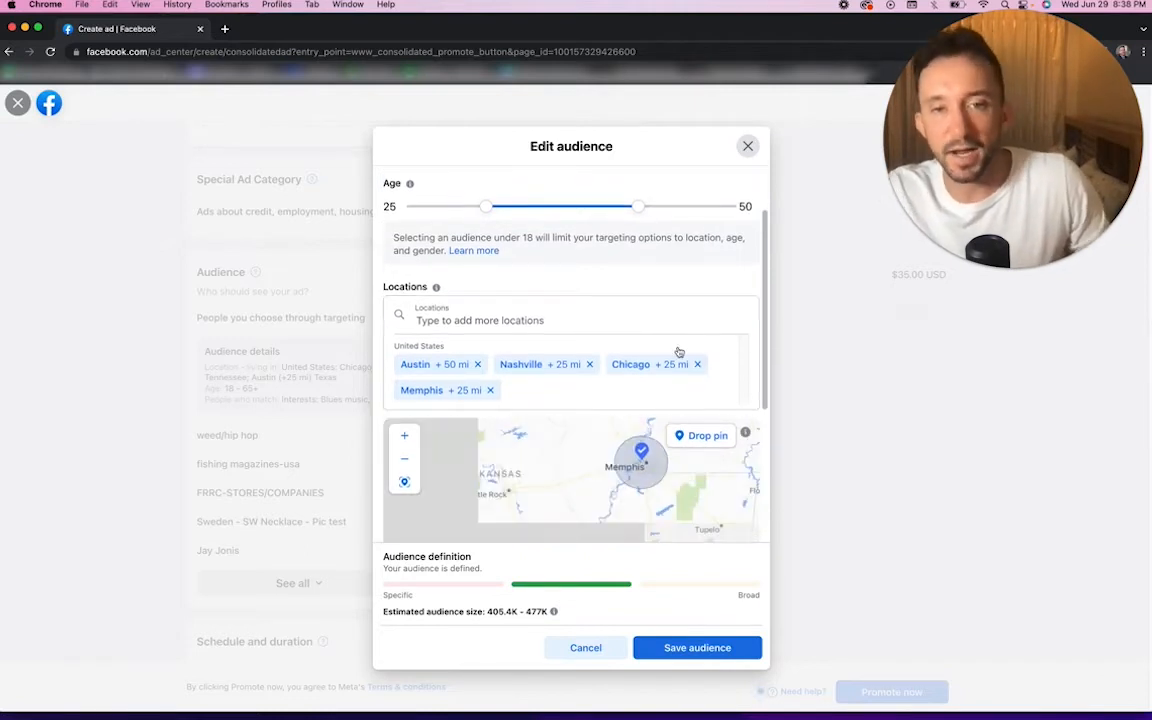
pyautogui.click(528, 321)
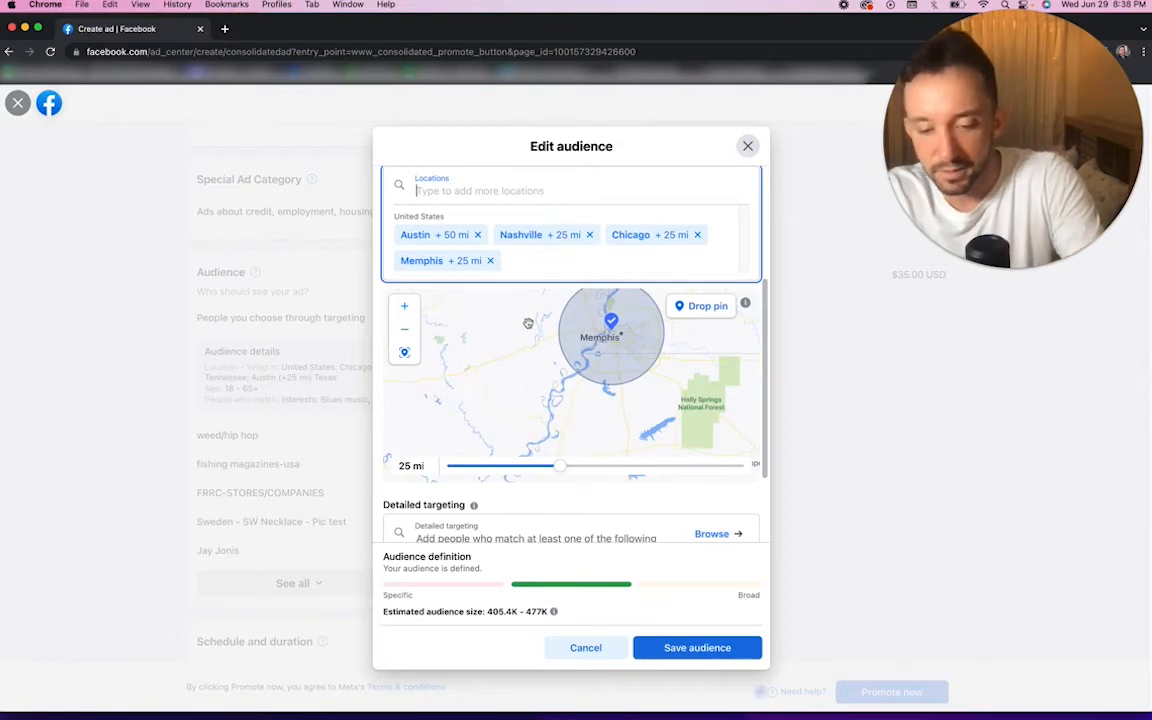
pyautogui.write('t')
pyautogui.press('BackSpace')
pyautogui.write('J')
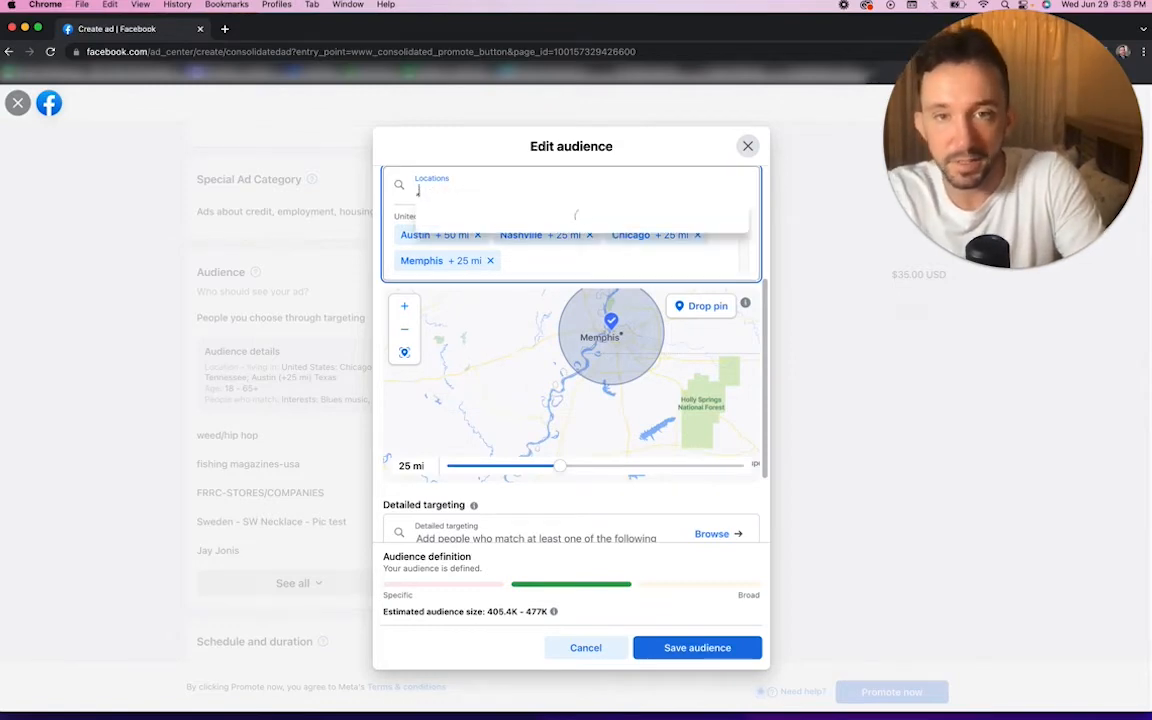
pyautogui.press('BackSpace')
pyautogui.write('miss')
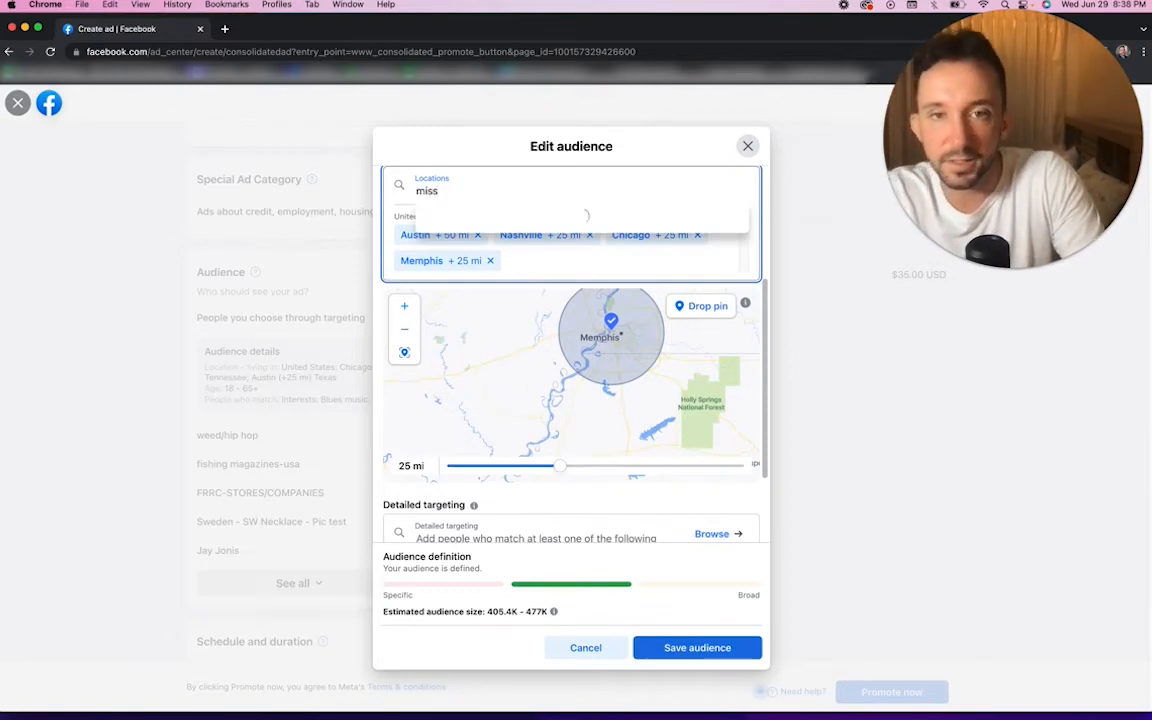
pyautogui.write('is')
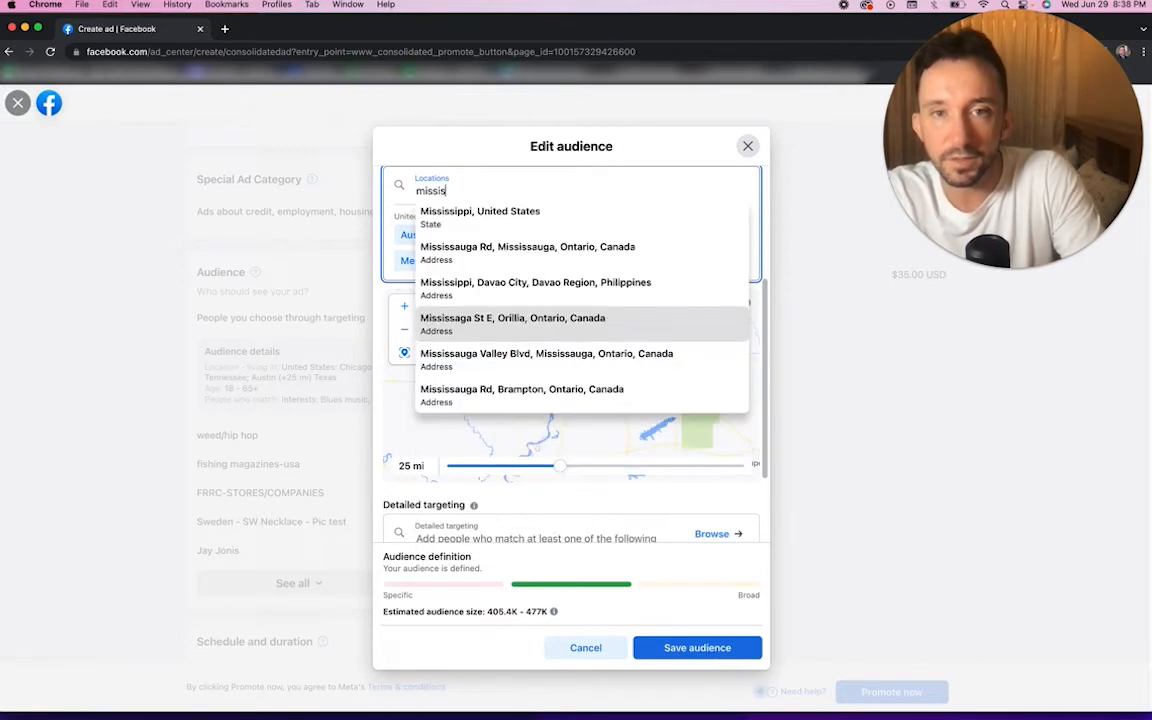
pyautogui.click(516, 214)
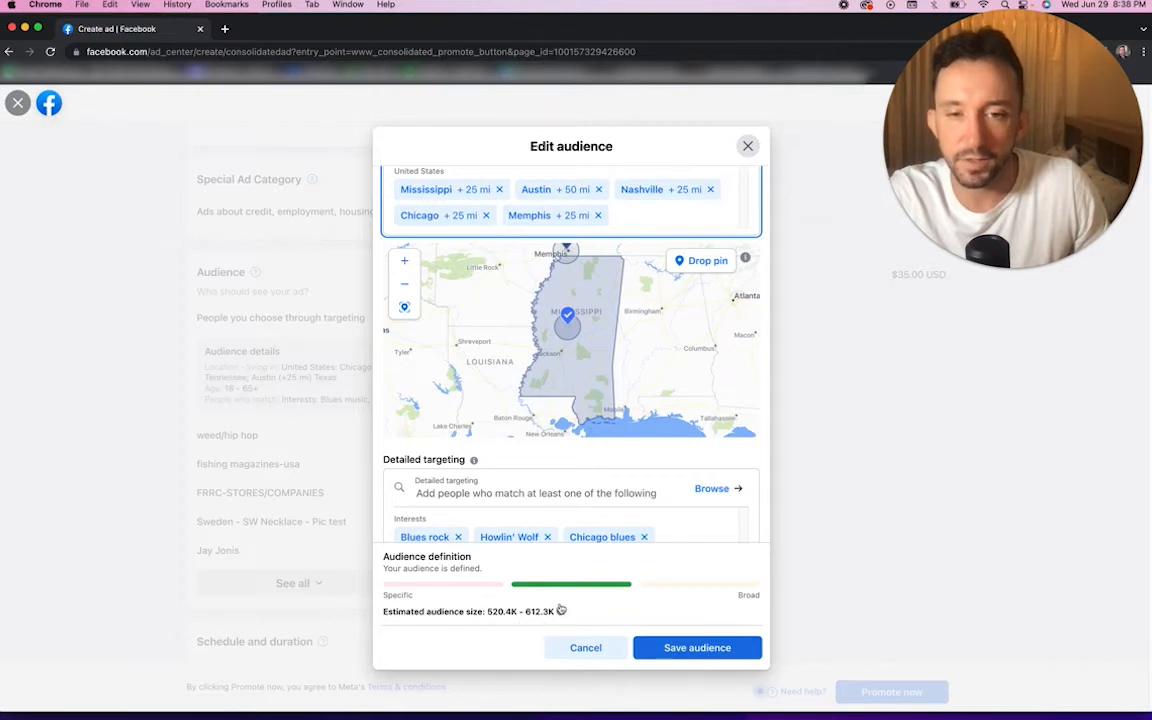
# Check the audience's map and detailed targeting interests, and save the edited audience
pyautogui.scroll(-2, 565, 466)
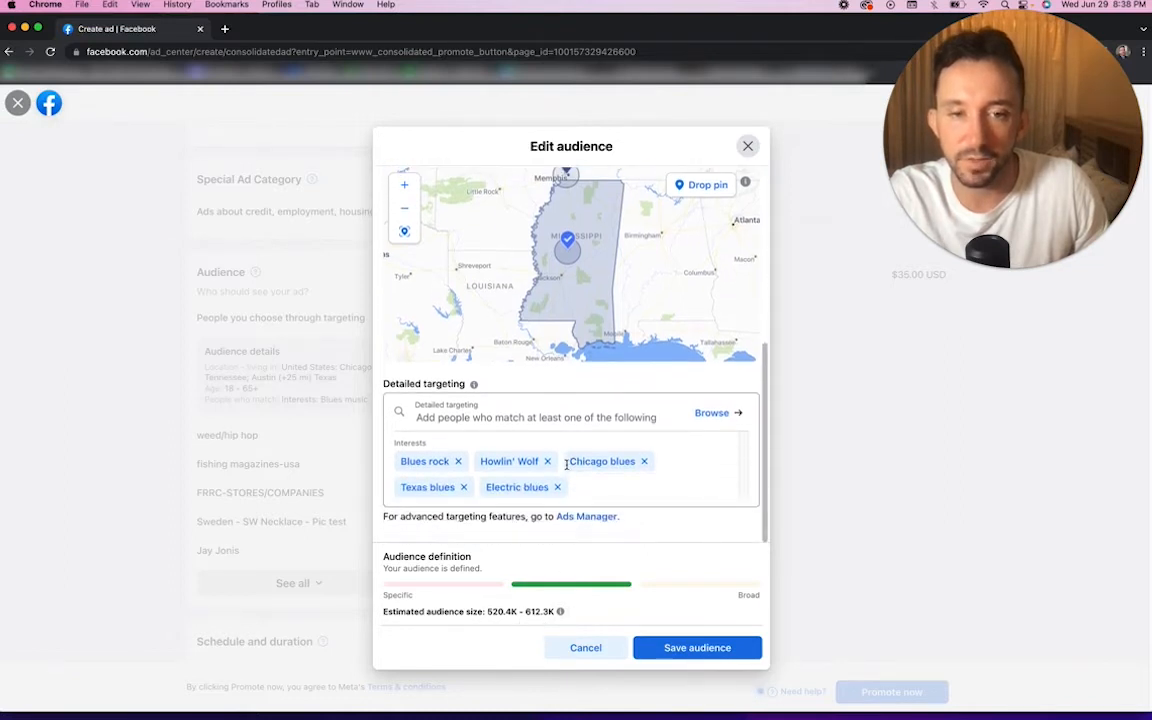
pyautogui.scroll(5, 561, 441)
pyautogui.scroll(-5, 561, 441)
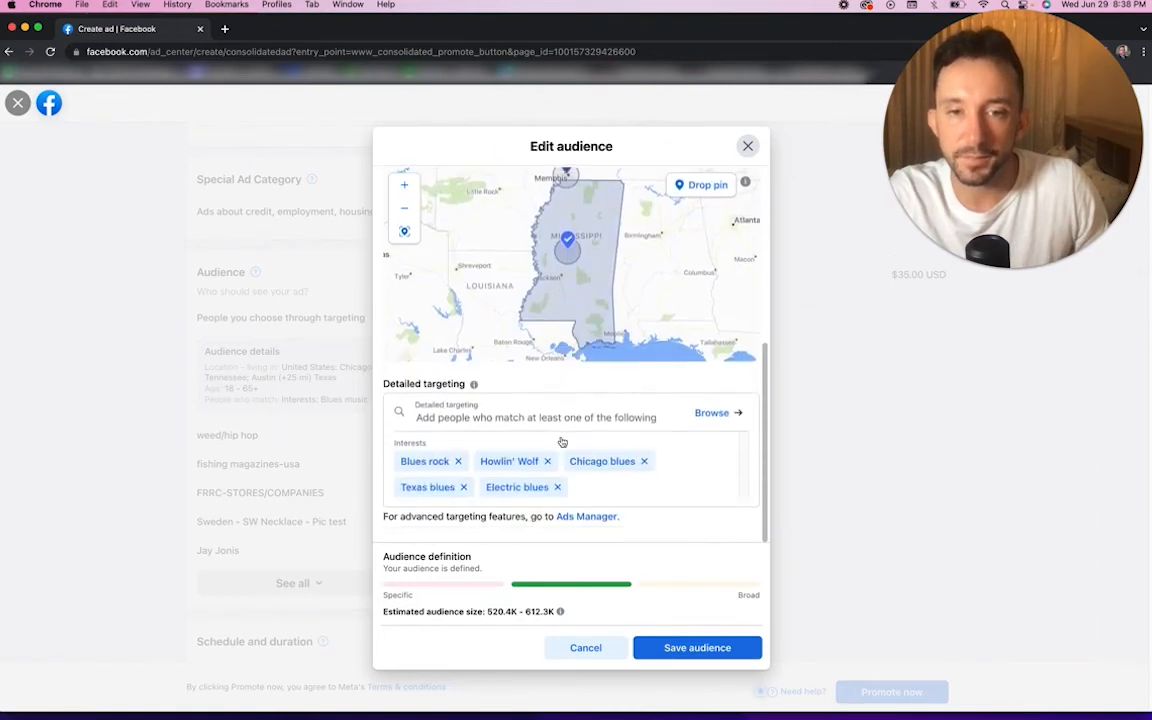
pyautogui.click(683, 646)
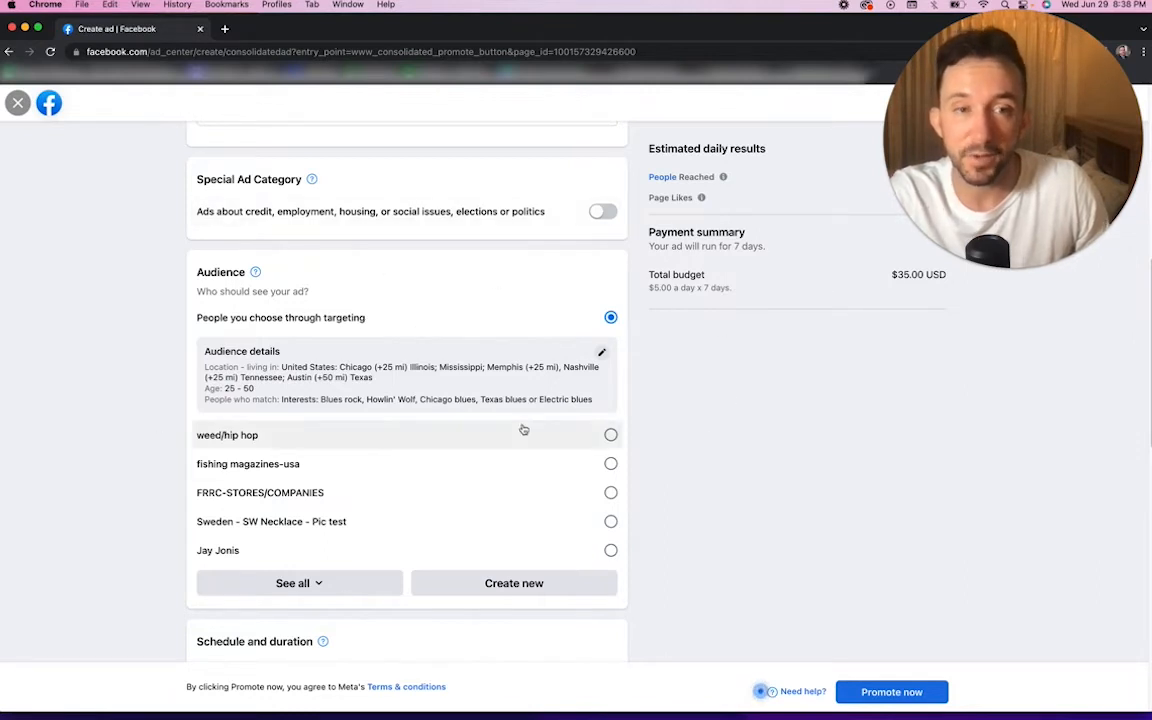
# Switch the ad's schedule to run continuously, and set it back to a chosen end date
pyautogui.scroll(-2, 523, 430)
pyautogui.scroll(-2, 523, 430)
pyautogui.scroll(-3, 523, 430)
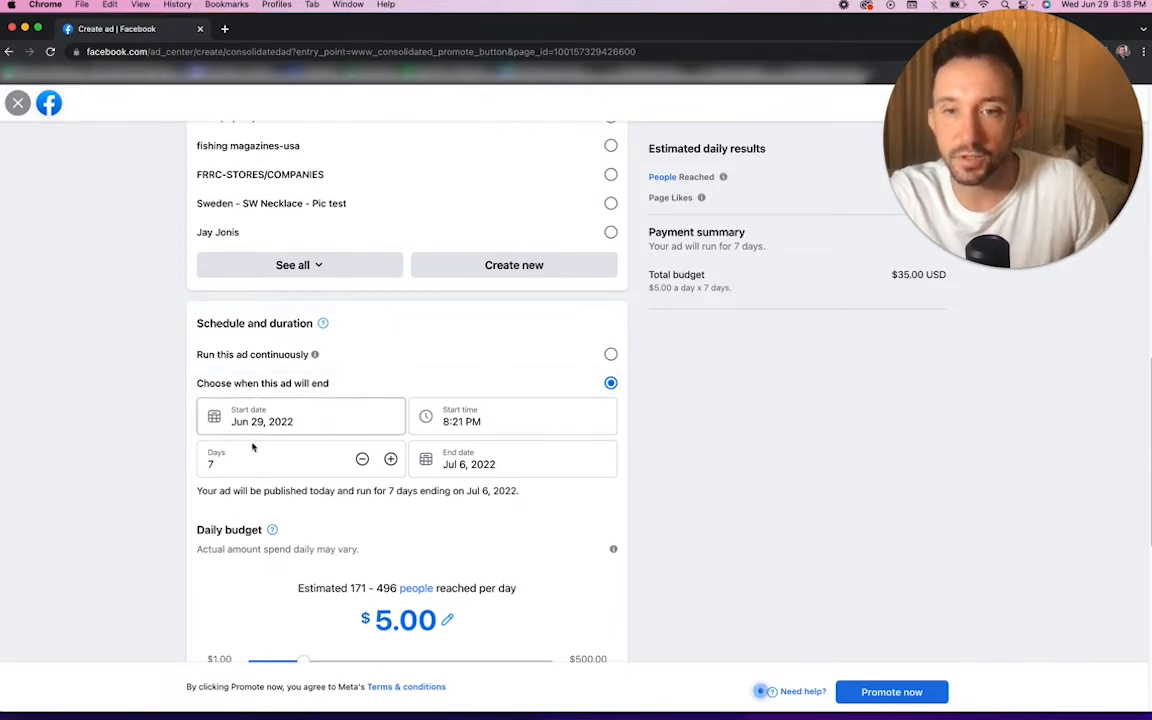
pyautogui.click(611, 356)
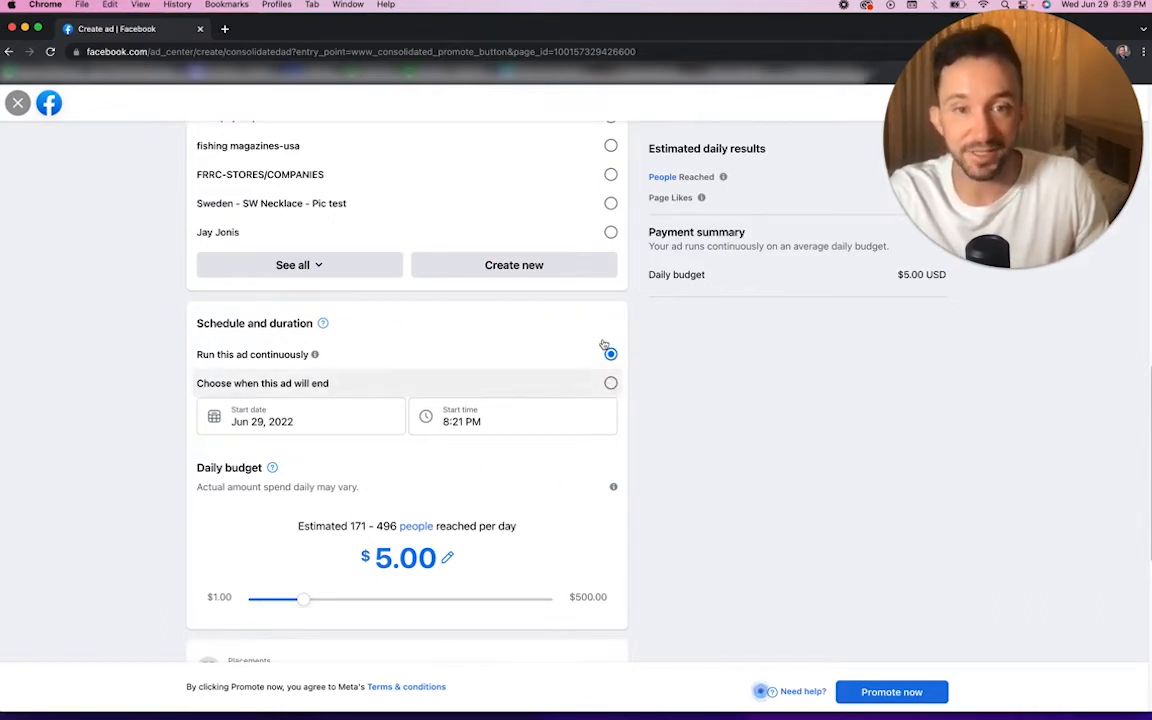
pyautogui.click(611, 383)
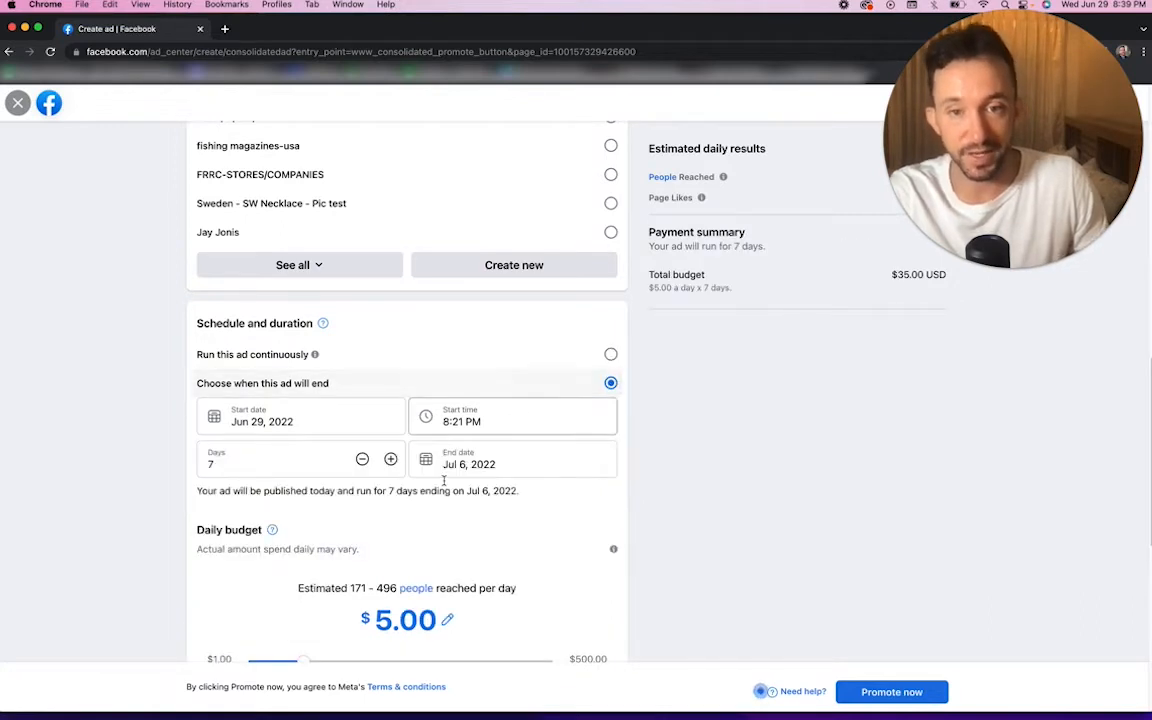
# Raise the ad's daily budget to $500.00 and bring it back down to $5.00
pyautogui.scroll(-3, 318, 480)
pyautogui.moveTo(302, 420); pyautogui.dragTo(563, 406)
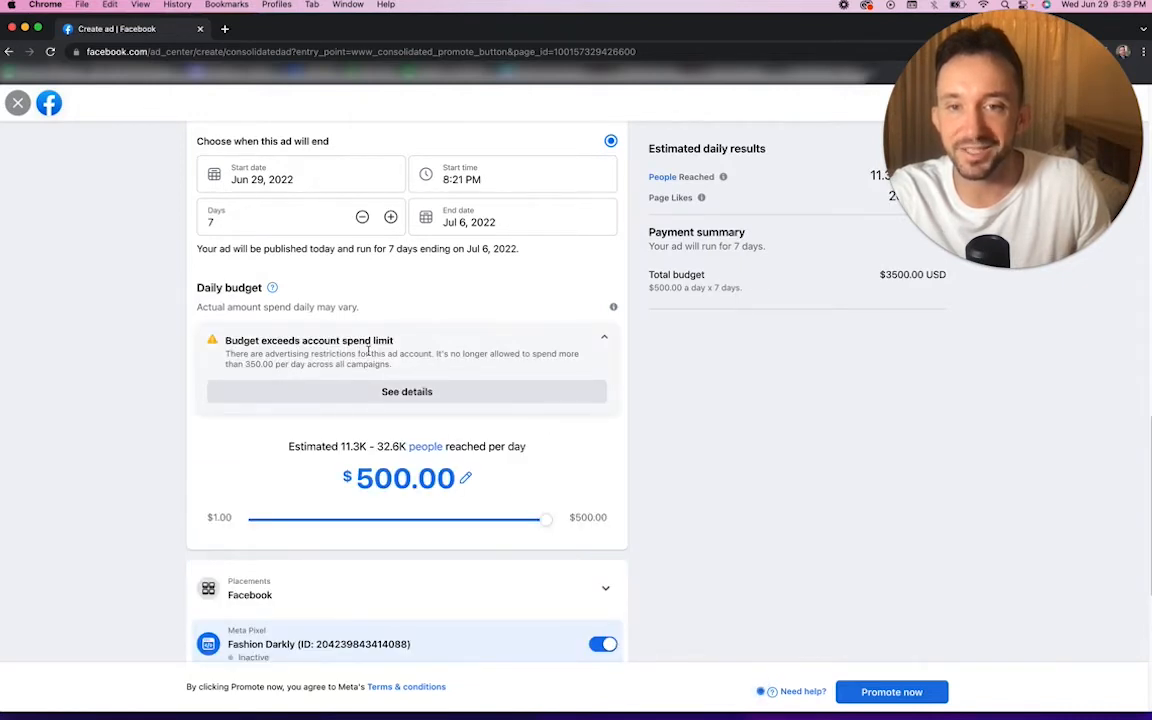
pyautogui.moveTo(546, 532); pyautogui.dragTo(298, 515)
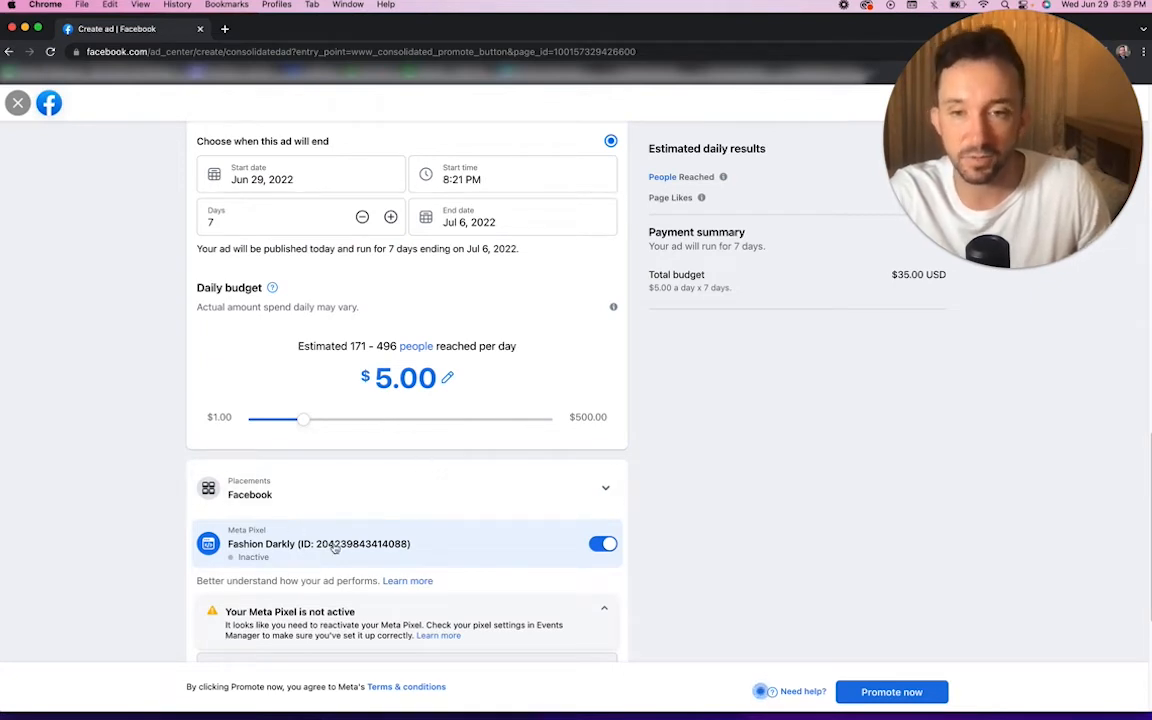
# Check the ad's placement options and turn off its Meta Pixel
pyautogui.scroll(-1, 334, 545)
pyautogui.scroll(-5, 334, 548)
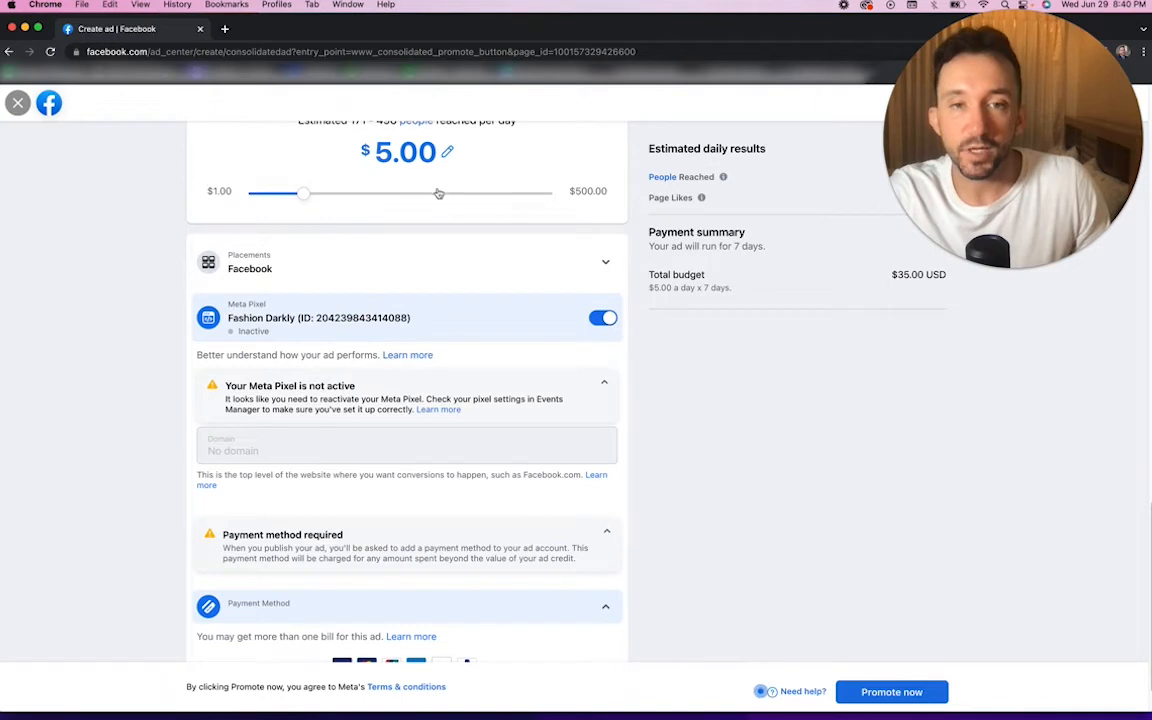
pyautogui.click(417, 266)
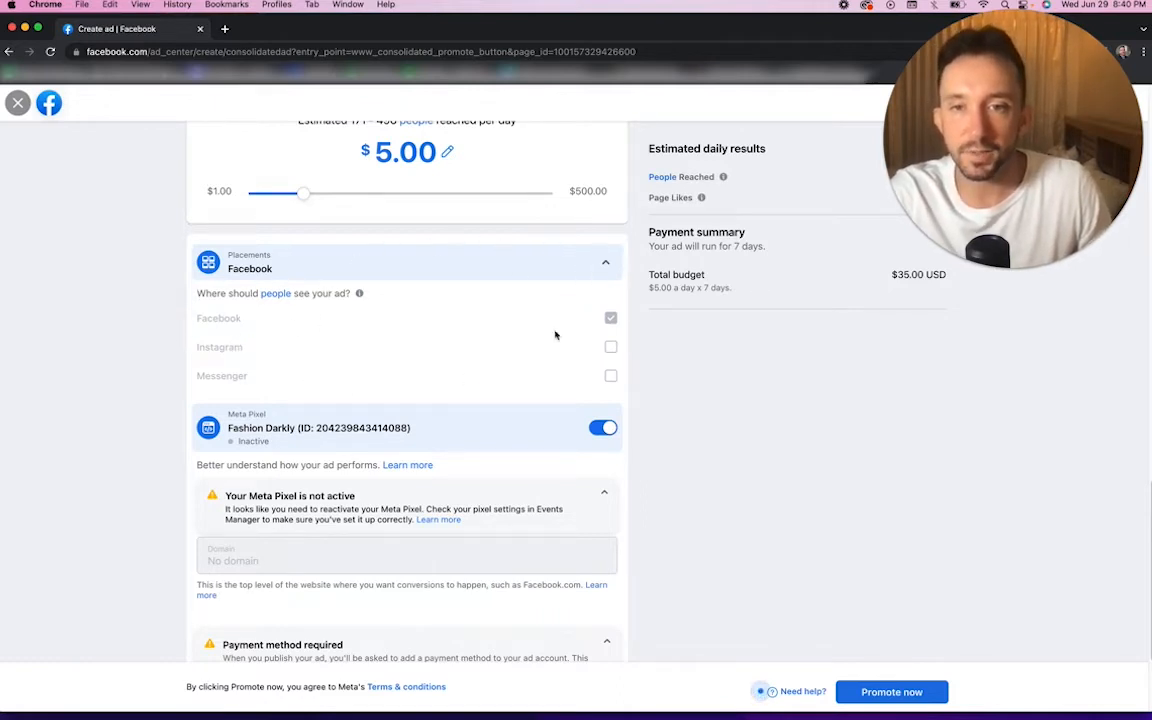
pyautogui.click(324, 270)
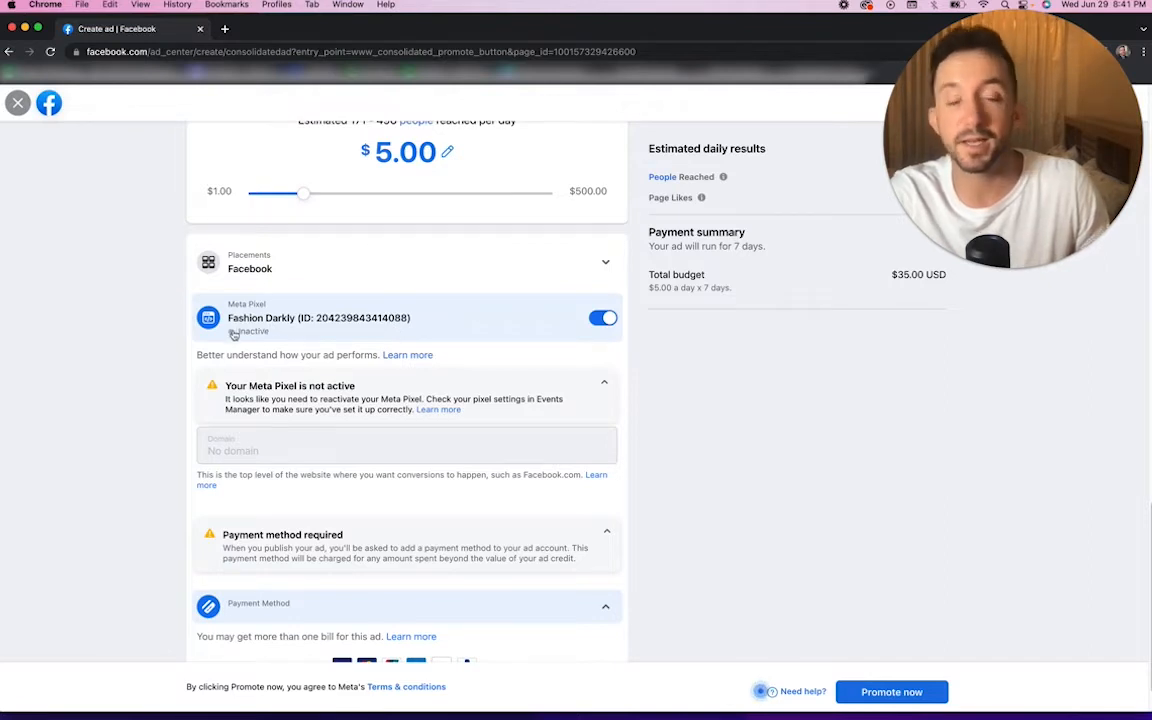
pyautogui.click(600, 318)
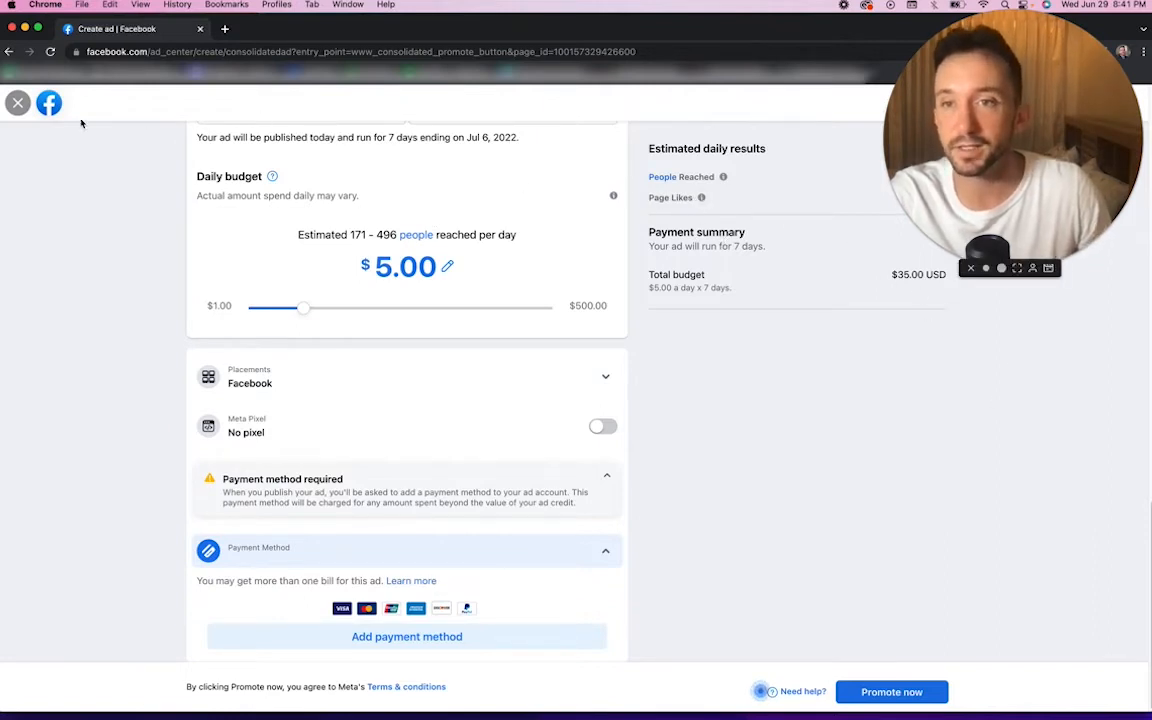
# Exit the ad setup and start a new post on the Jays Jam Band page
pyautogui.click(18, 102)
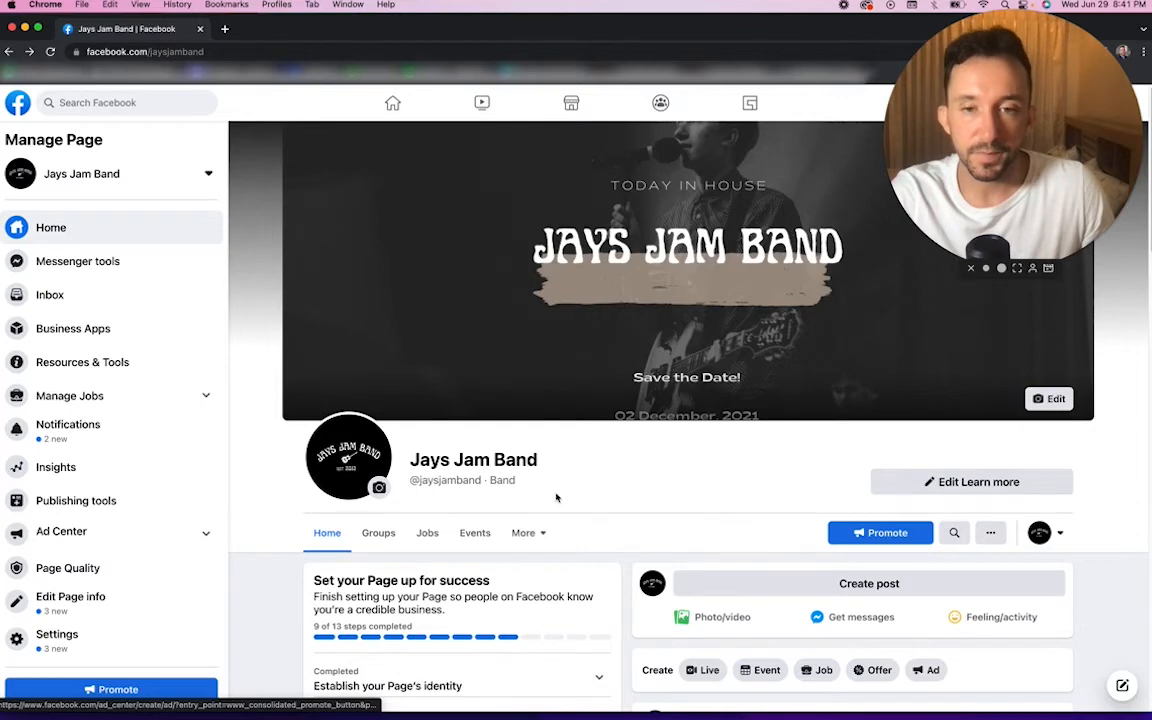
pyautogui.scroll(-1, 557, 497)
pyautogui.scroll(-2, 557, 497)
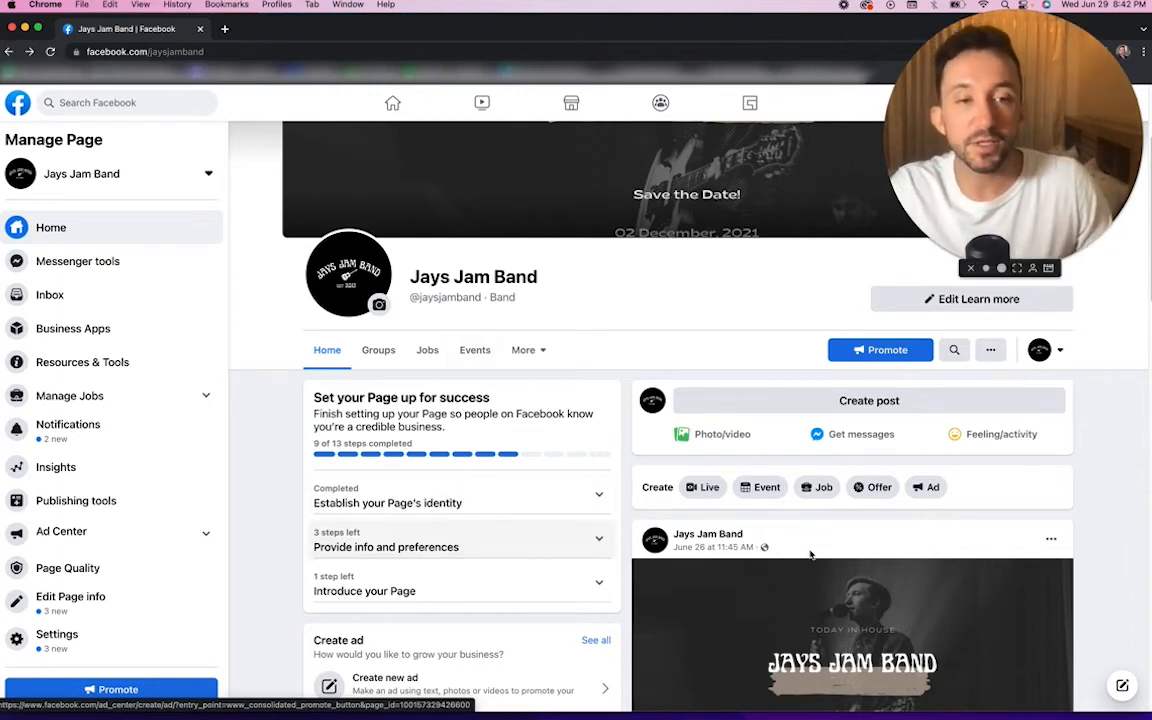
pyautogui.click(870, 401)
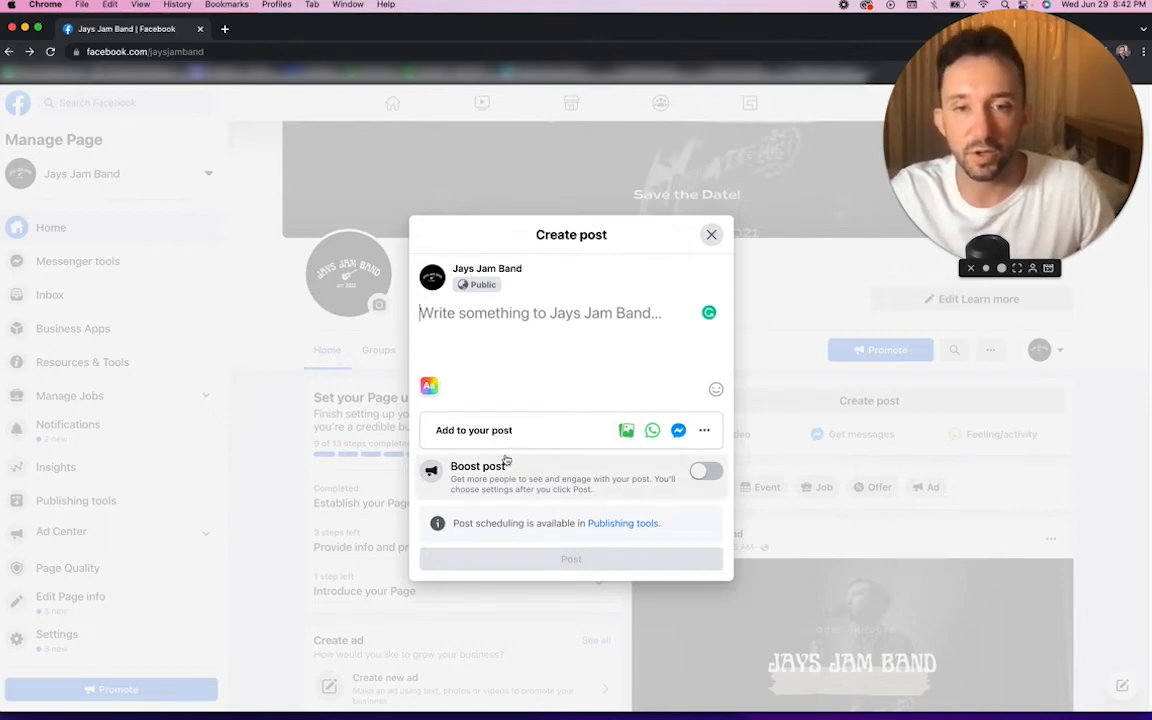
# Attach the video pexels-big-bag-films-8513882.mp4 from the Desktop folder to the post
pyautogui.click(626, 430)
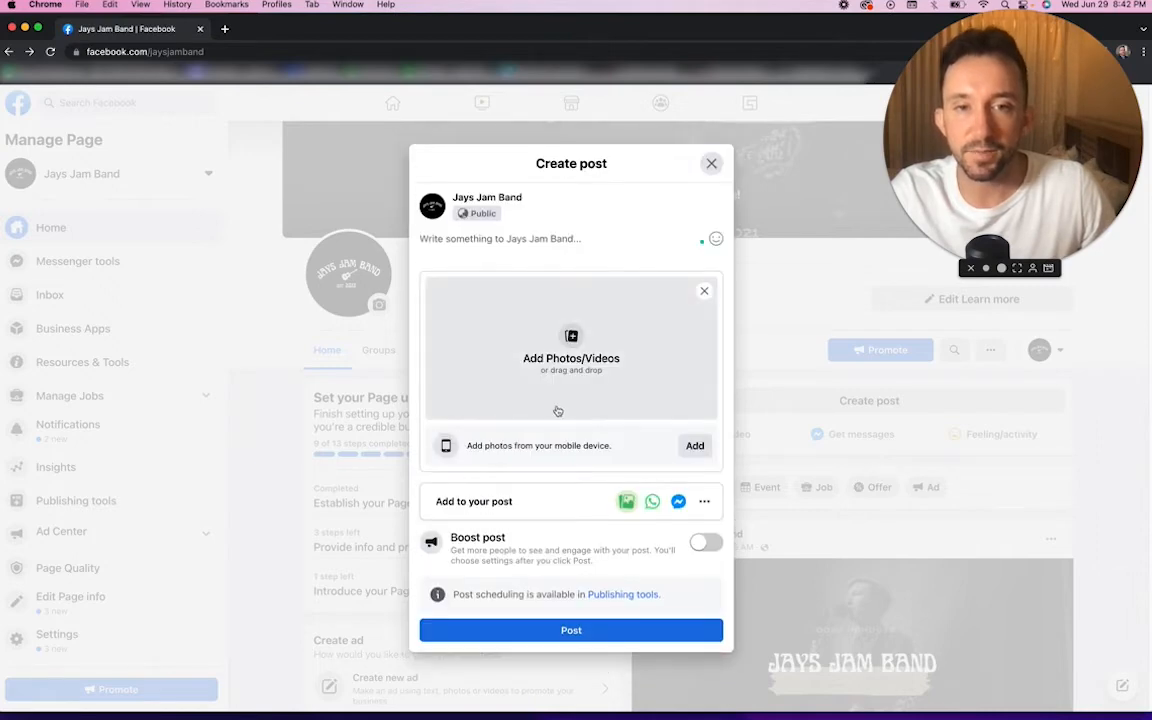
pyautogui.click(573, 336)
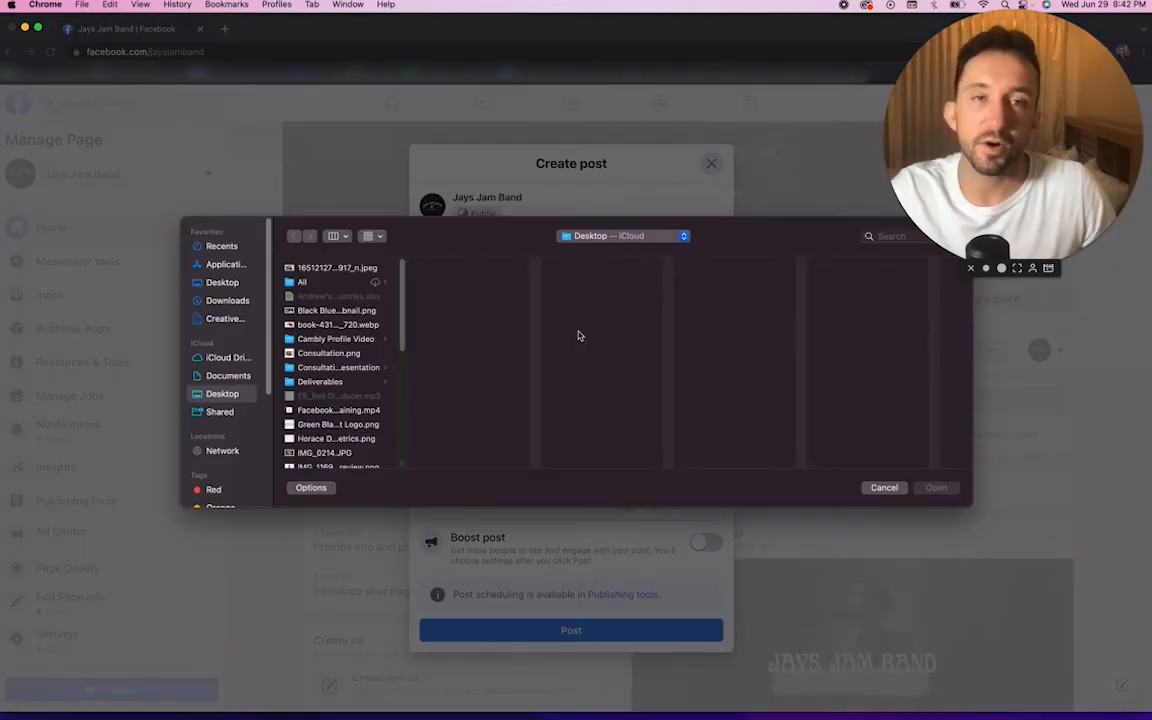
pyautogui.scroll(-3, 330, 395)
pyautogui.scroll(-10, 330, 396)
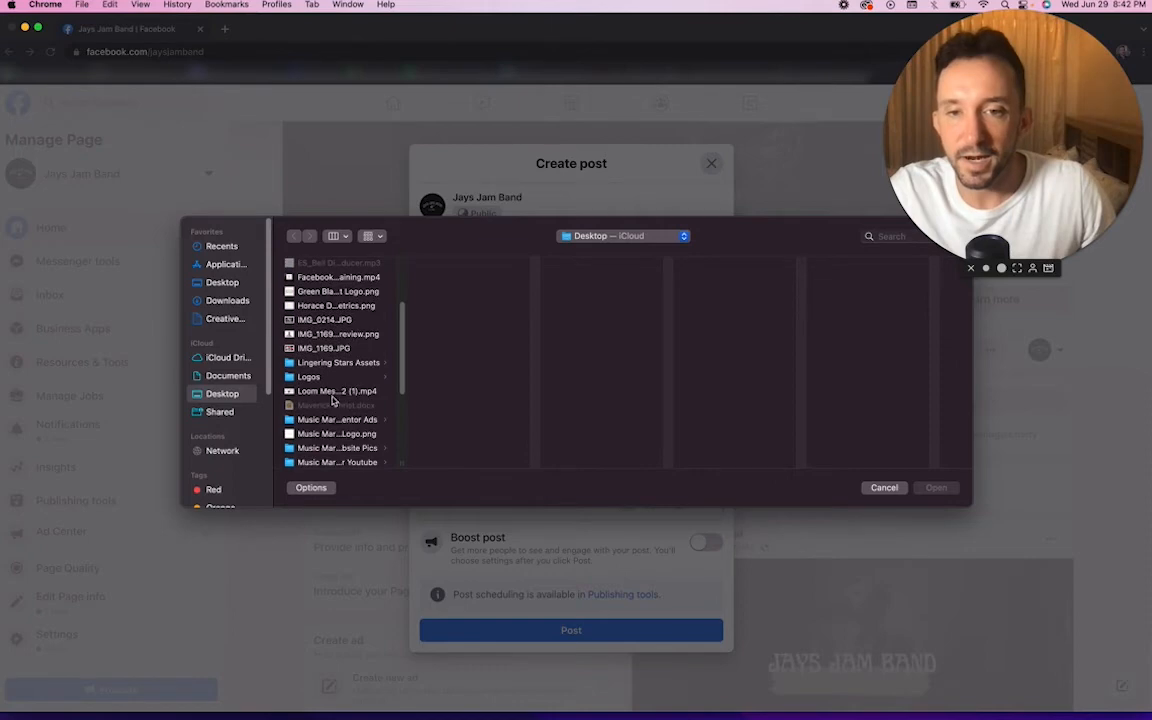
pyautogui.scroll(5, 337, 447)
pyautogui.scroll(-1, 342, 424)
pyautogui.click(338, 414)
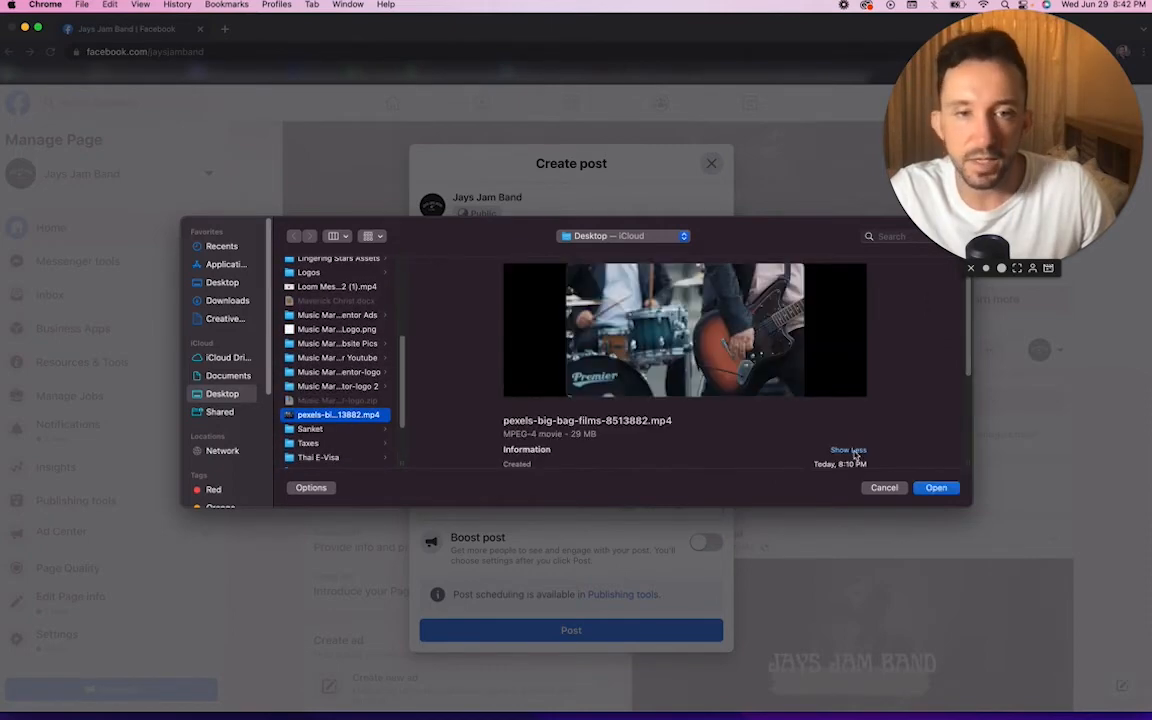
pyautogui.click(932, 489)
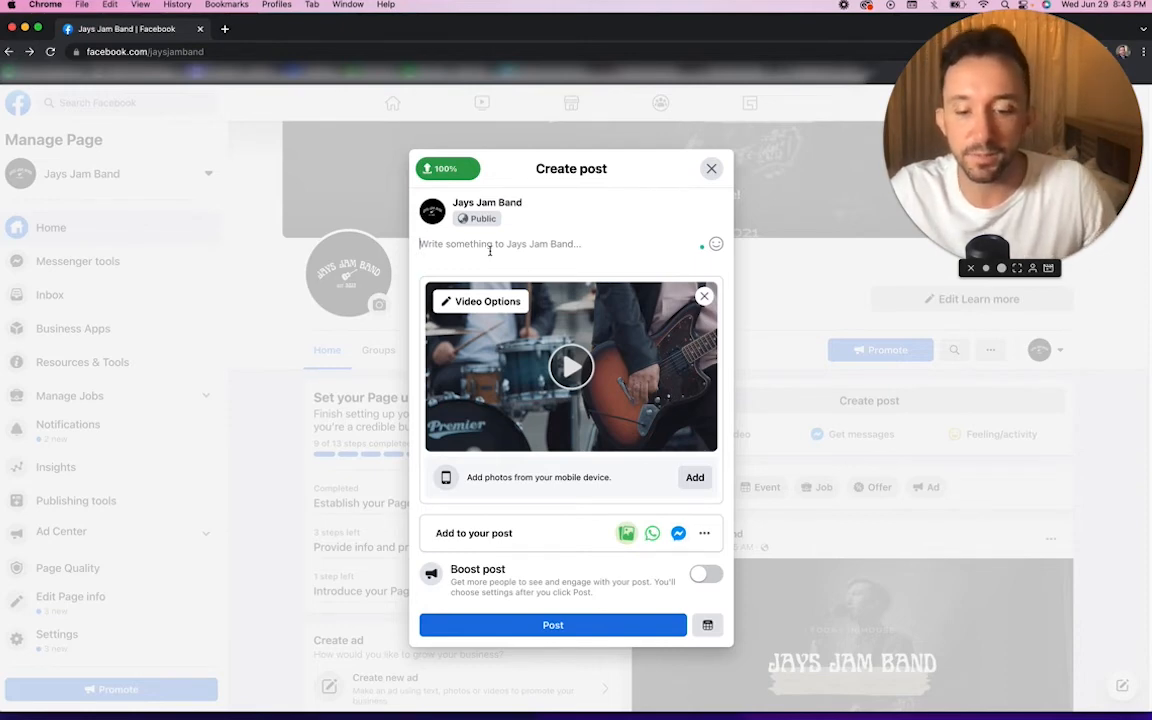
# Write "Jays Jam Band" as the post's text and publish the video post
pyautogui.write('Jays Jam Band')
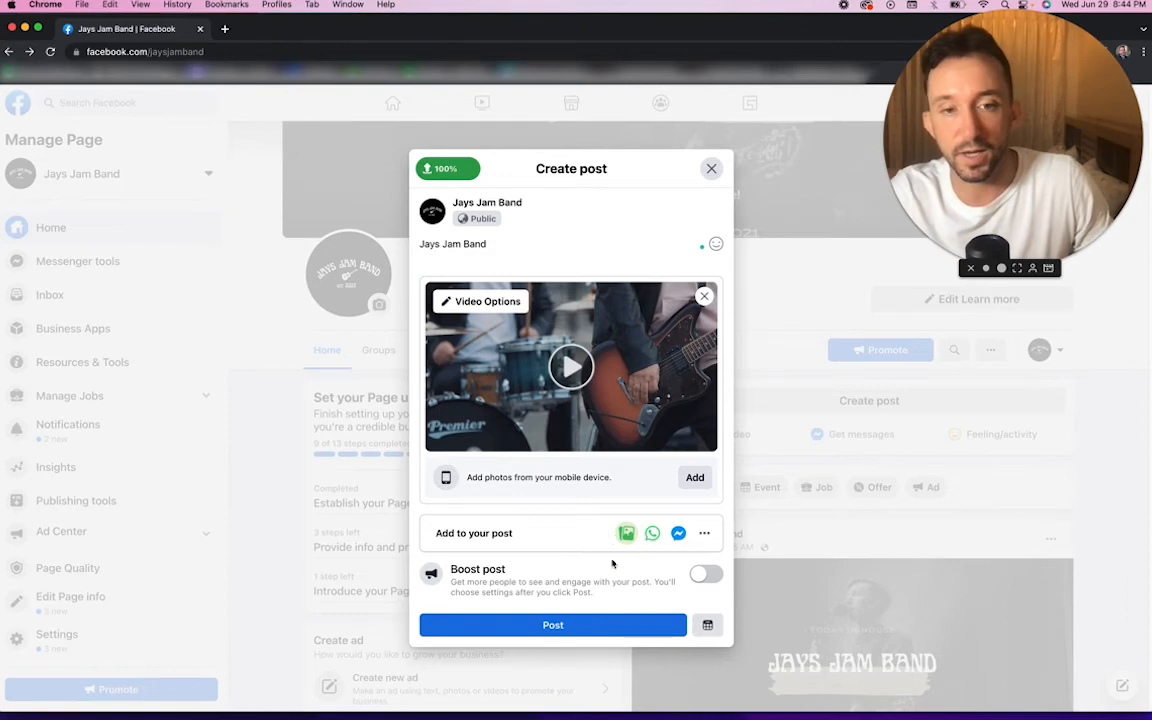
pyautogui.click(551, 632)
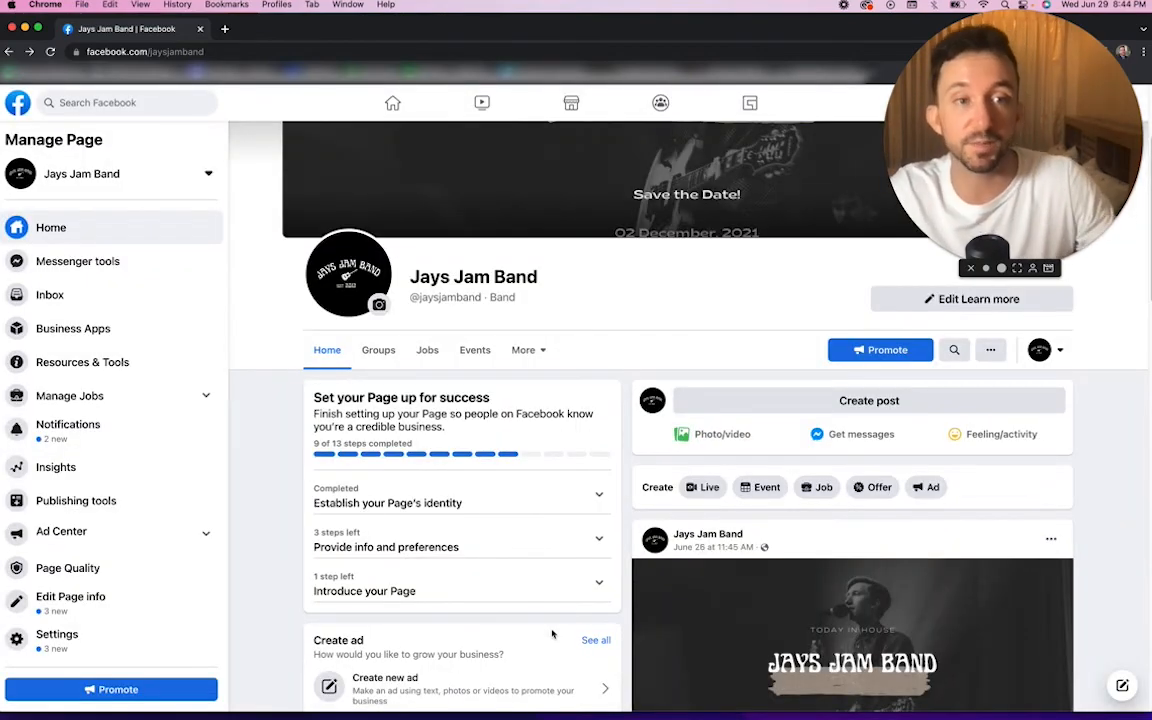
# Look through the page's feed for the newly published video post
pyautogui.scroll(-10, 819, 543)
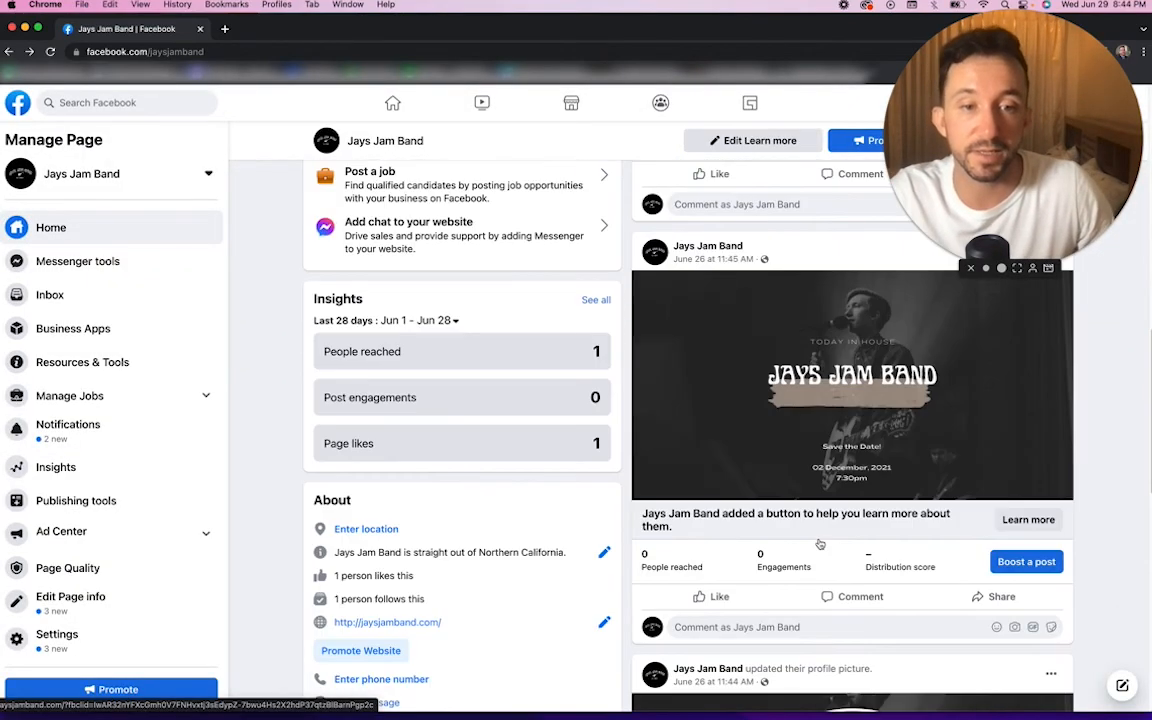
pyautogui.scroll(-2, 819, 543)
pyautogui.scroll(10, 819, 543)
pyautogui.scroll(-2, 819, 543)
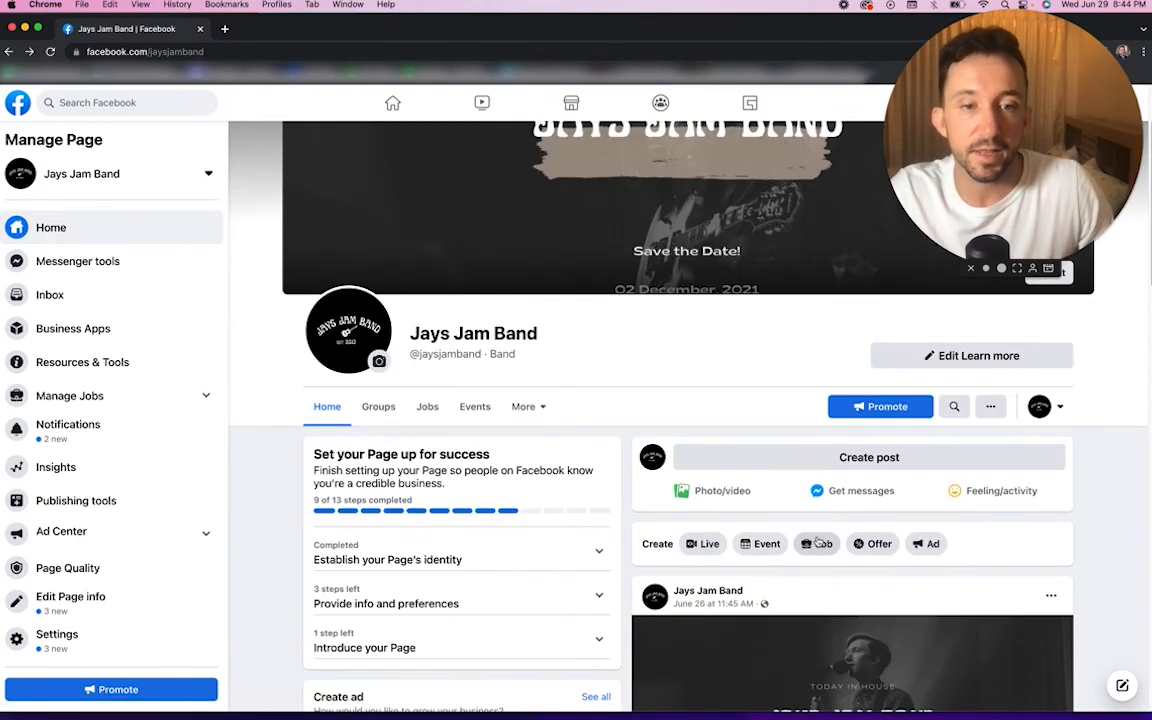
pyautogui.scroll(-2, 817, 541)
pyautogui.scroll(4, 643, 161)
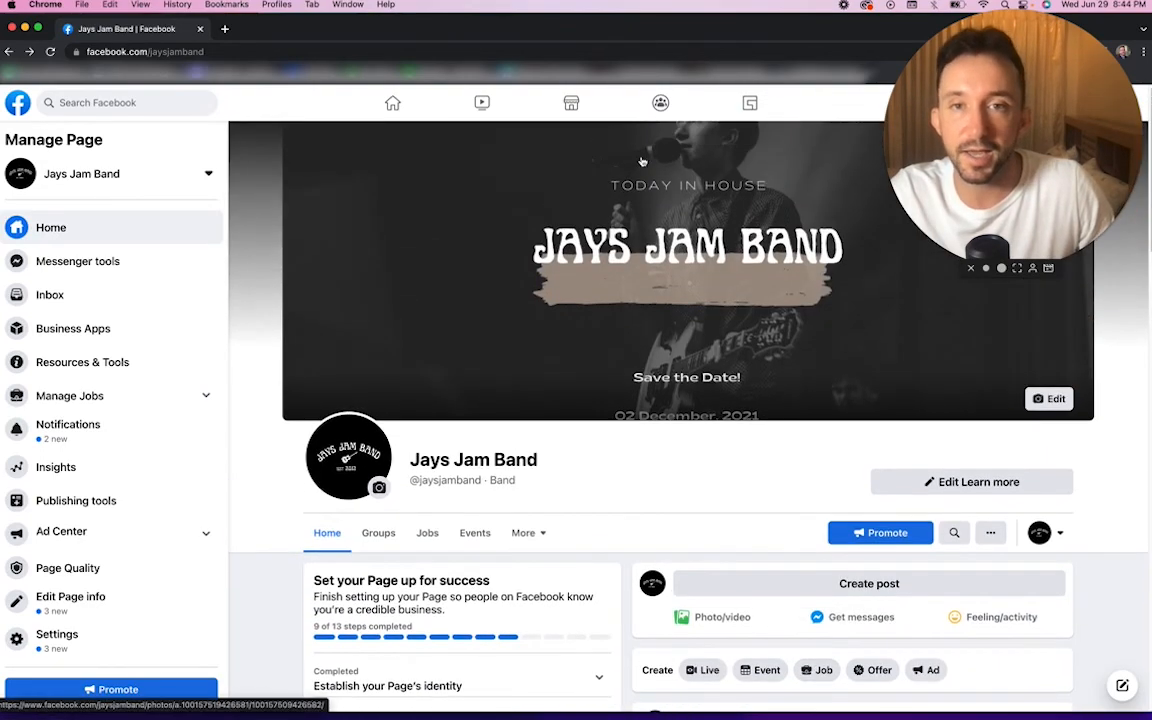
# Reload the Jays Jam Band page and start boosting the newly published video post
pyautogui.click(574, 49)
pyautogui.press('Return')
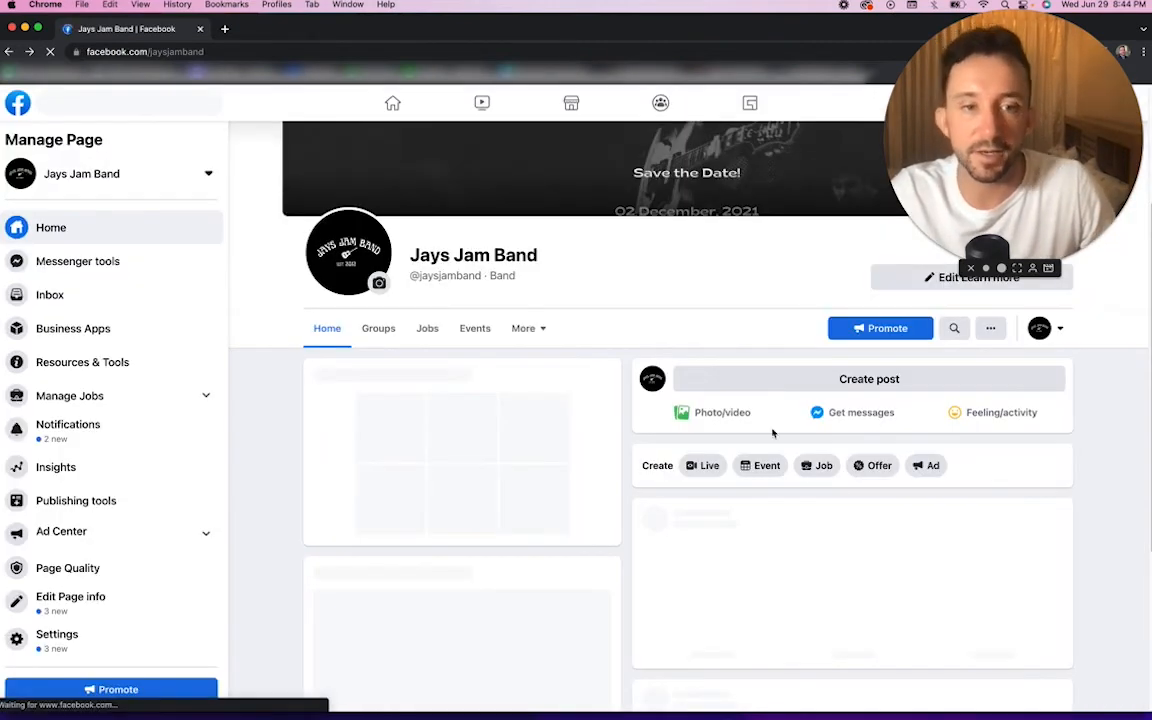
pyautogui.scroll(-1, 774, 415)
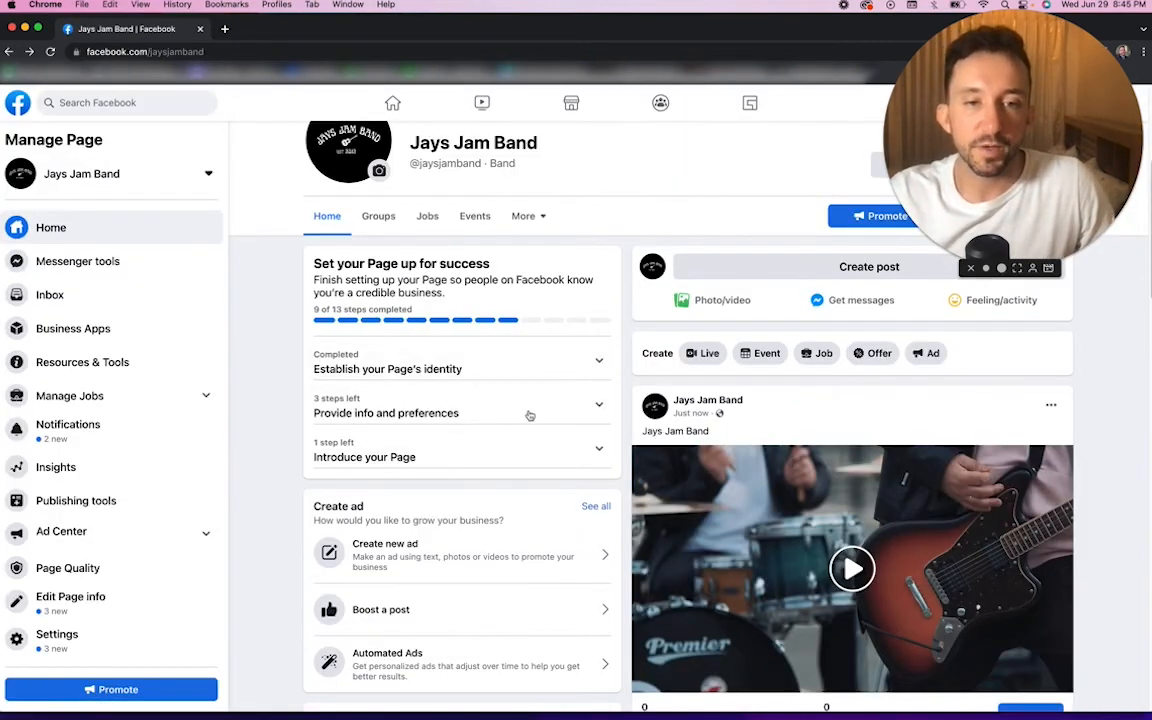
pyautogui.scroll(-1, 744, 483)
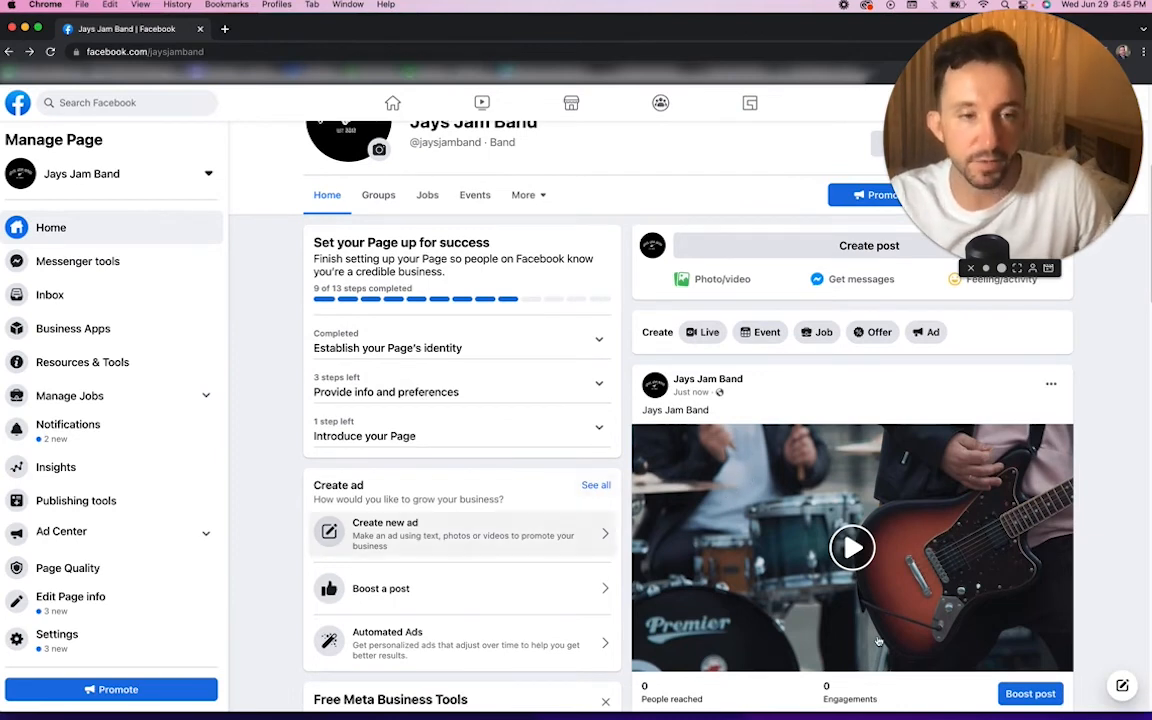
pyautogui.scroll(-3, 771, 565)
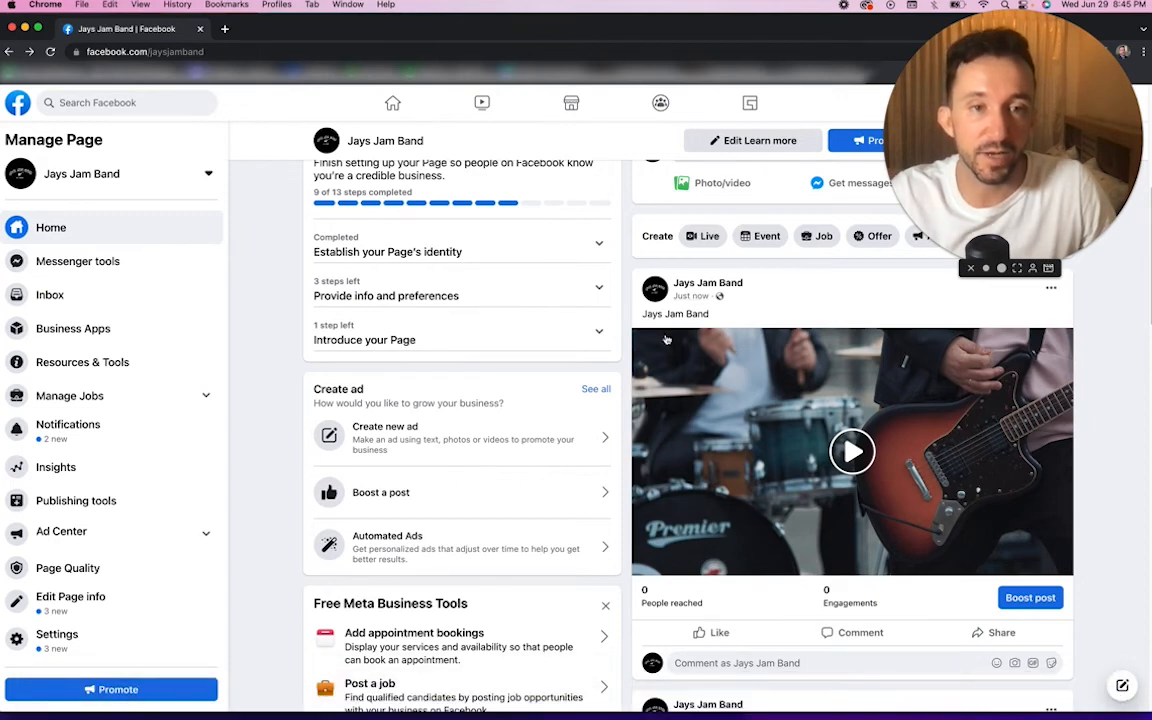
pyautogui.scroll(-1, 780, 397)
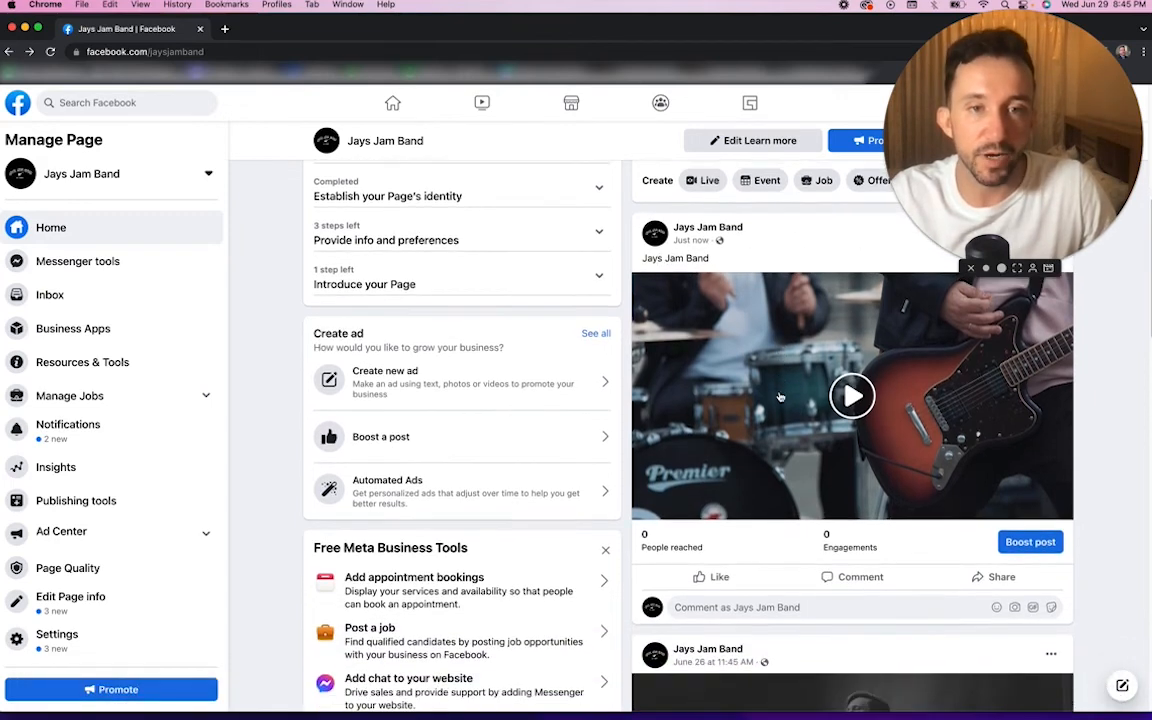
pyautogui.scroll(4, 808, 420)
pyautogui.scroll(-3, 1008, 513)
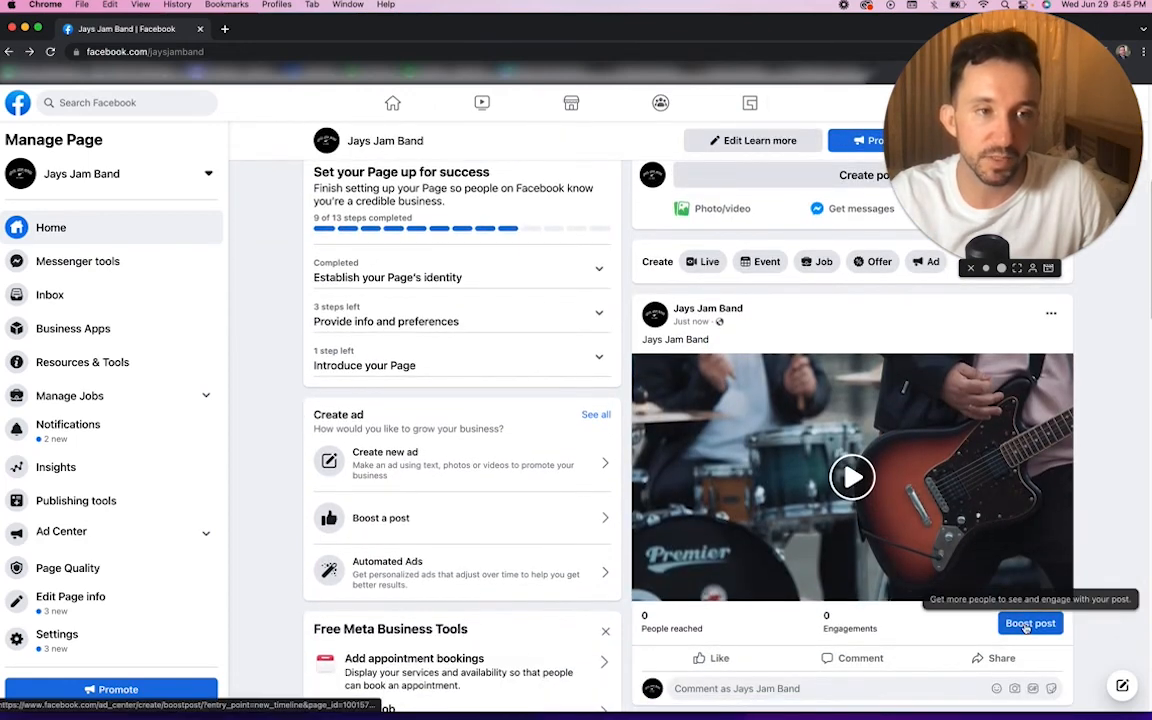
pyautogui.click(1025, 624)
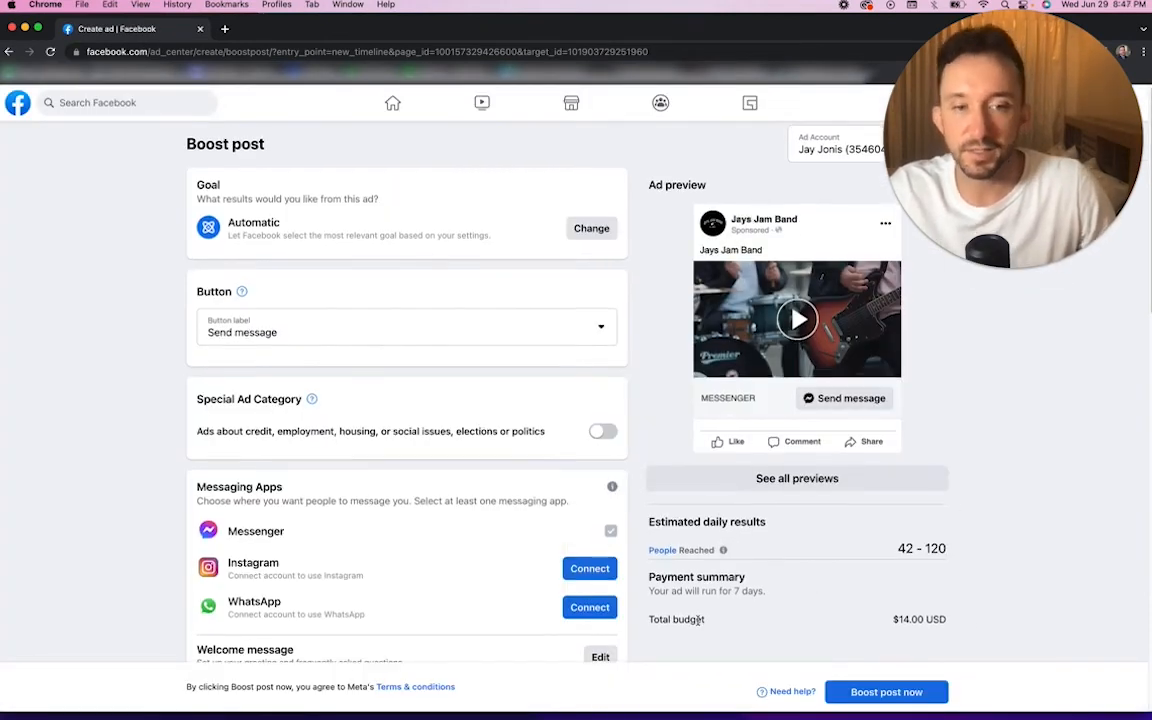
# Change the boost's goal to Get more video views and save it
pyautogui.scroll(-5, 698, 625)
pyautogui.scroll(-6, 698, 625)
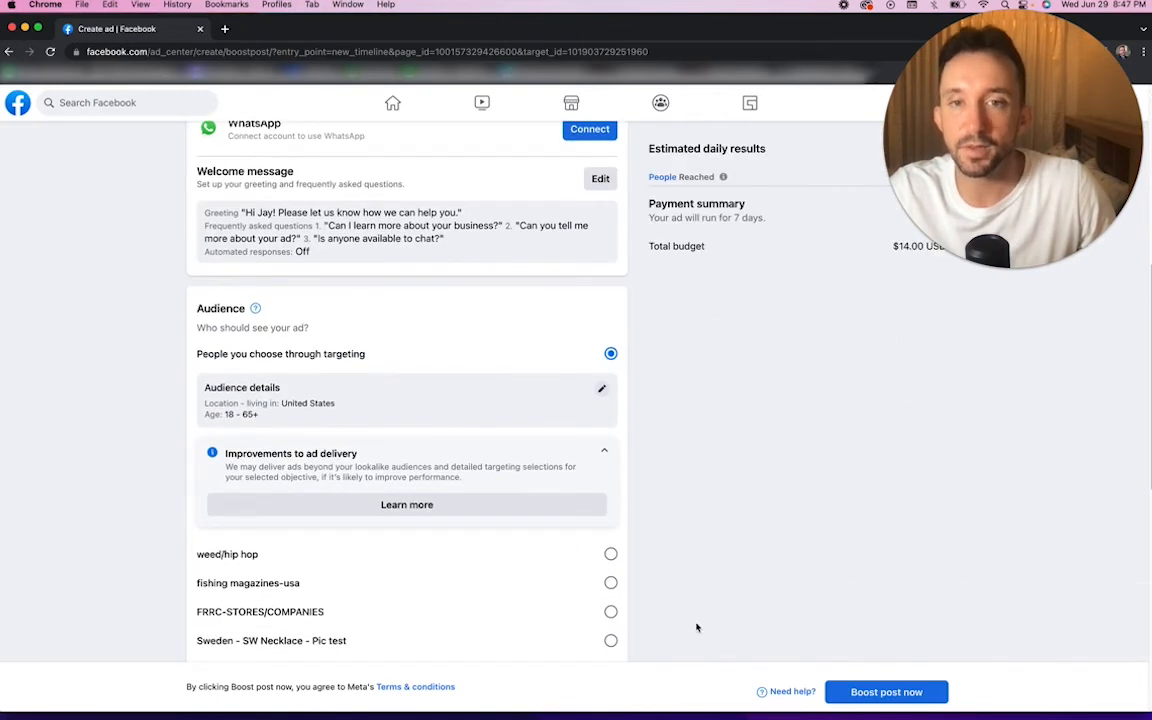
pyautogui.scroll(11, 695, 625)
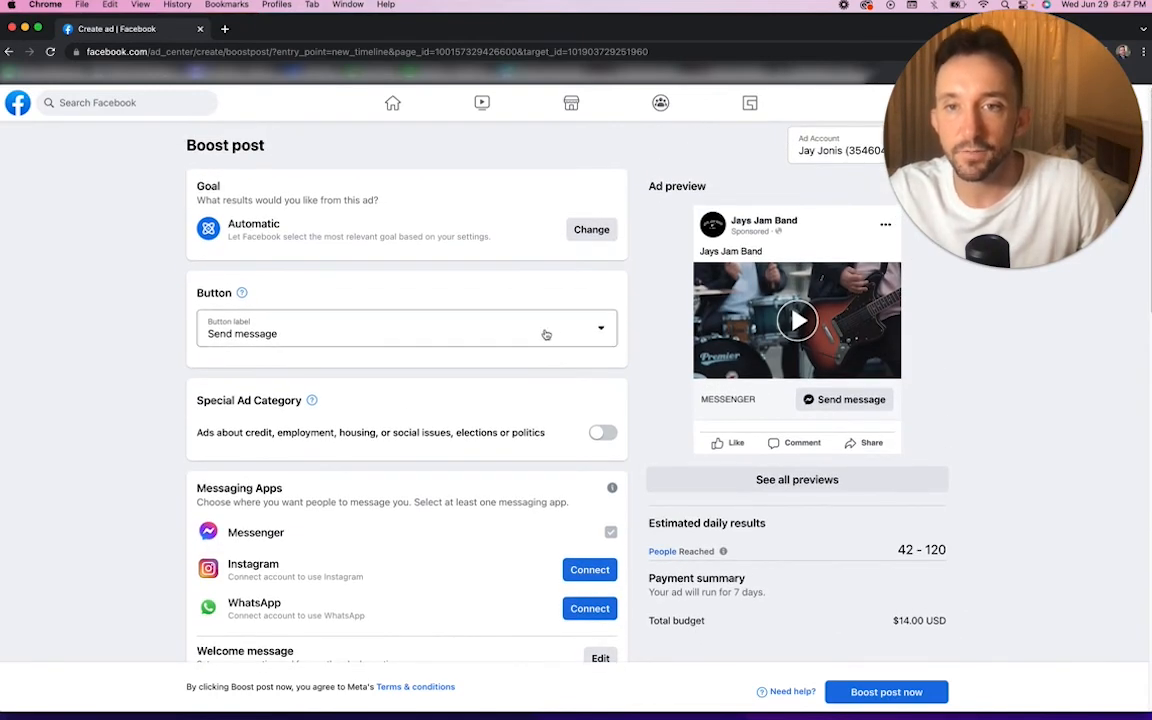
pyautogui.click(572, 234)
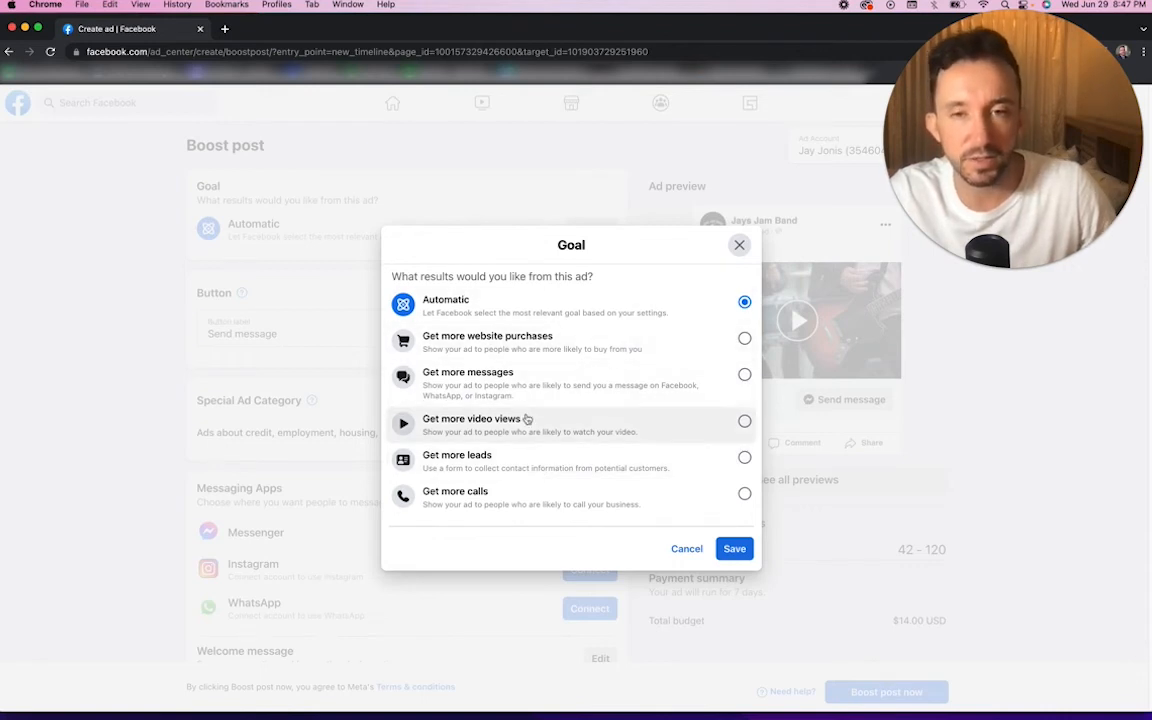
pyautogui.click(457, 429)
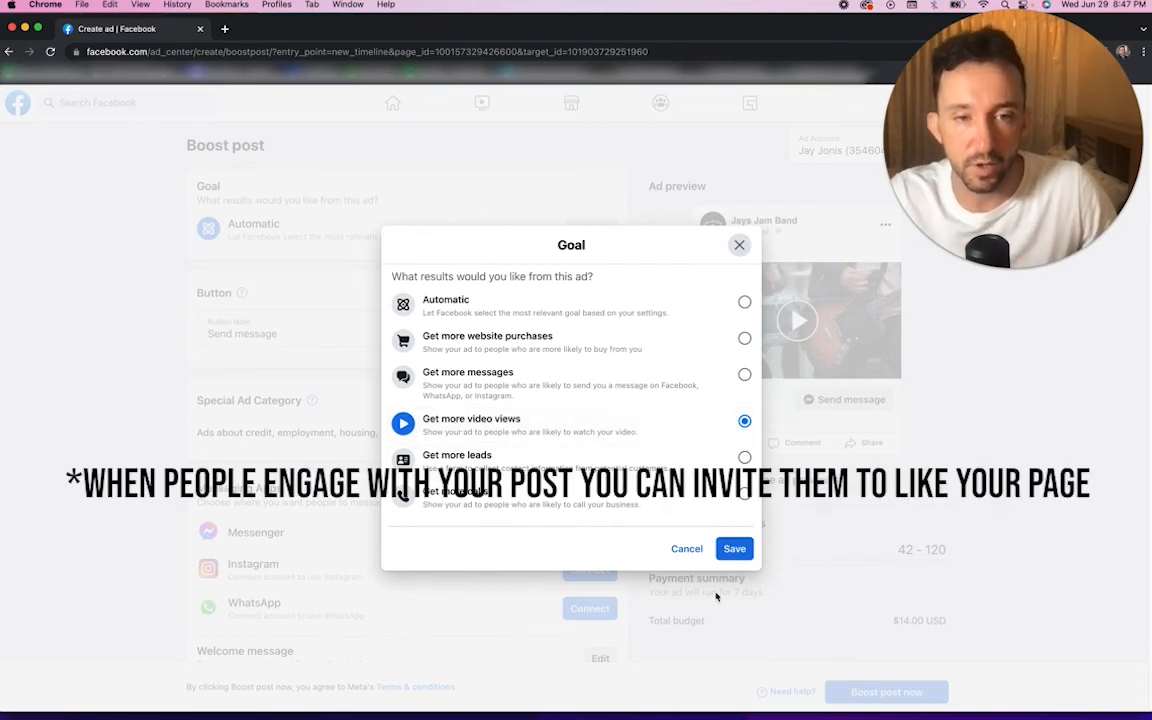
pyautogui.click(740, 548)
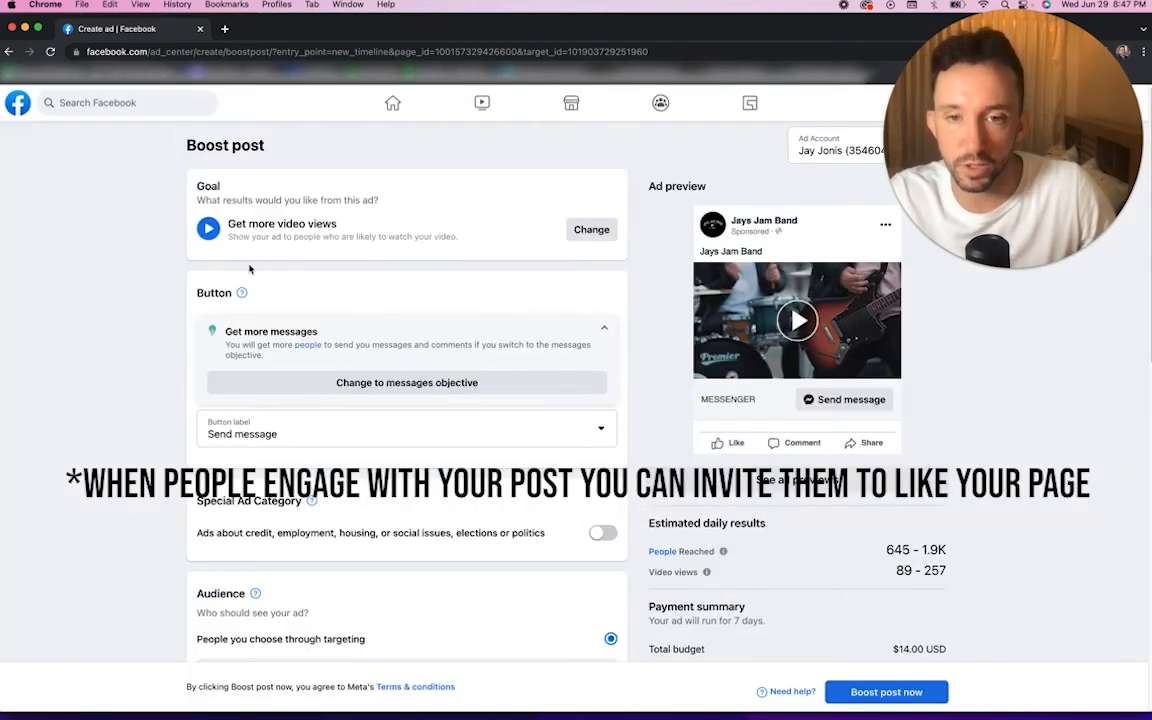
# Set the boosted post's button label to No button
pyautogui.scroll(-1, 404, 535)
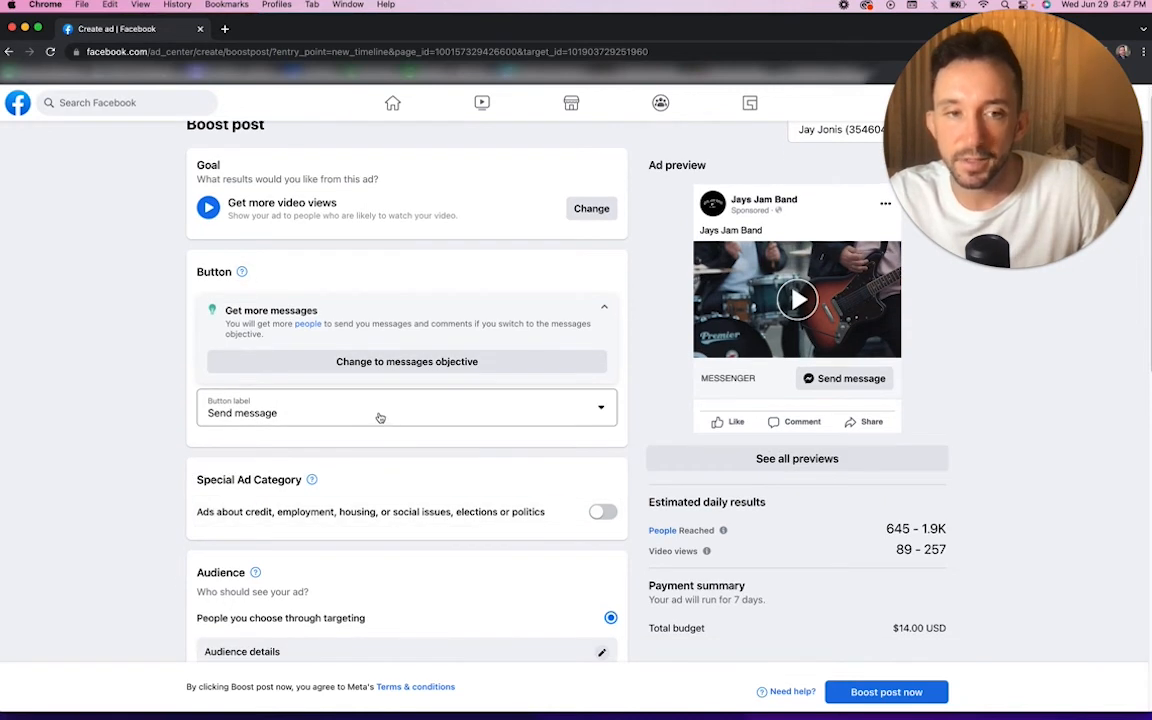
pyautogui.click(380, 417)
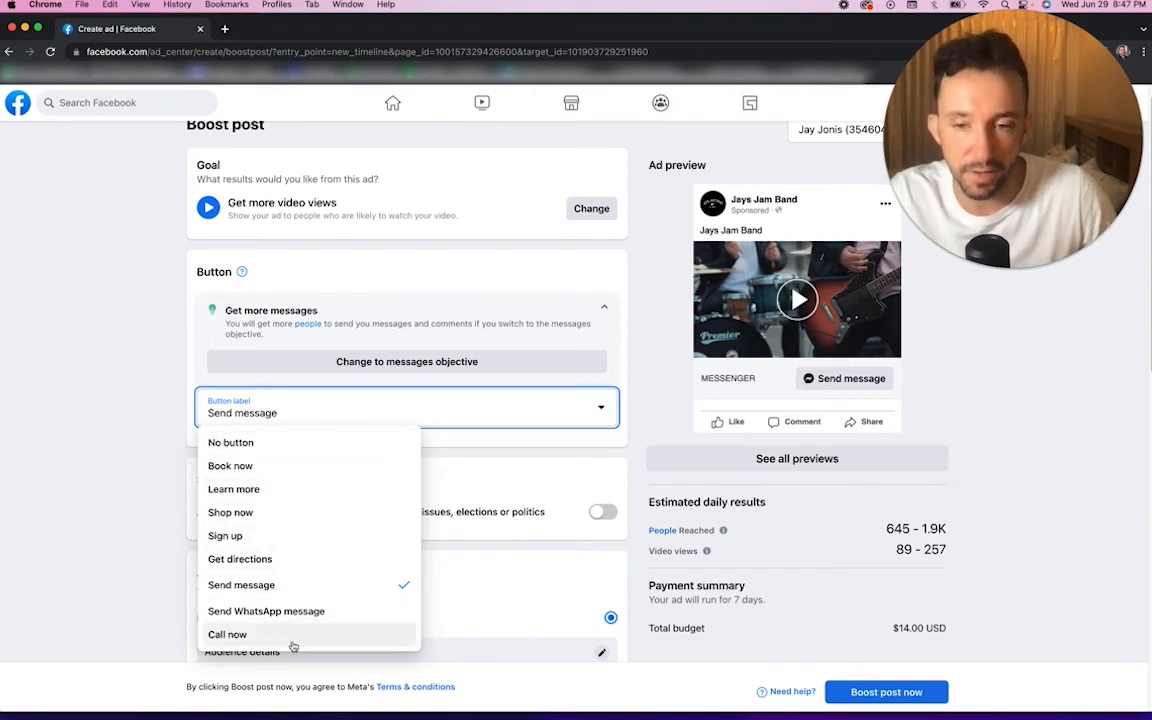
pyautogui.click(325, 450)
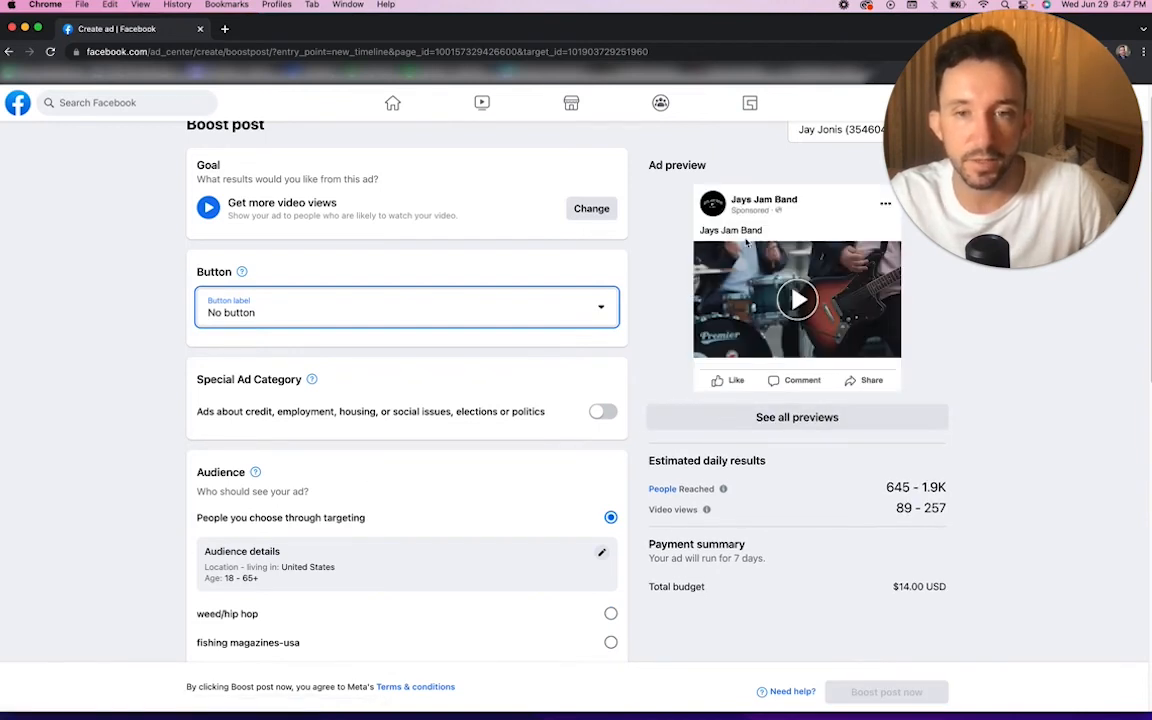
# Examine the gender, age, location and detailed targeting options of the boost's audience, and close the audience editor without saving
pyautogui.scroll(-1, 313, 497)
pyautogui.scroll(-1, 313, 498)
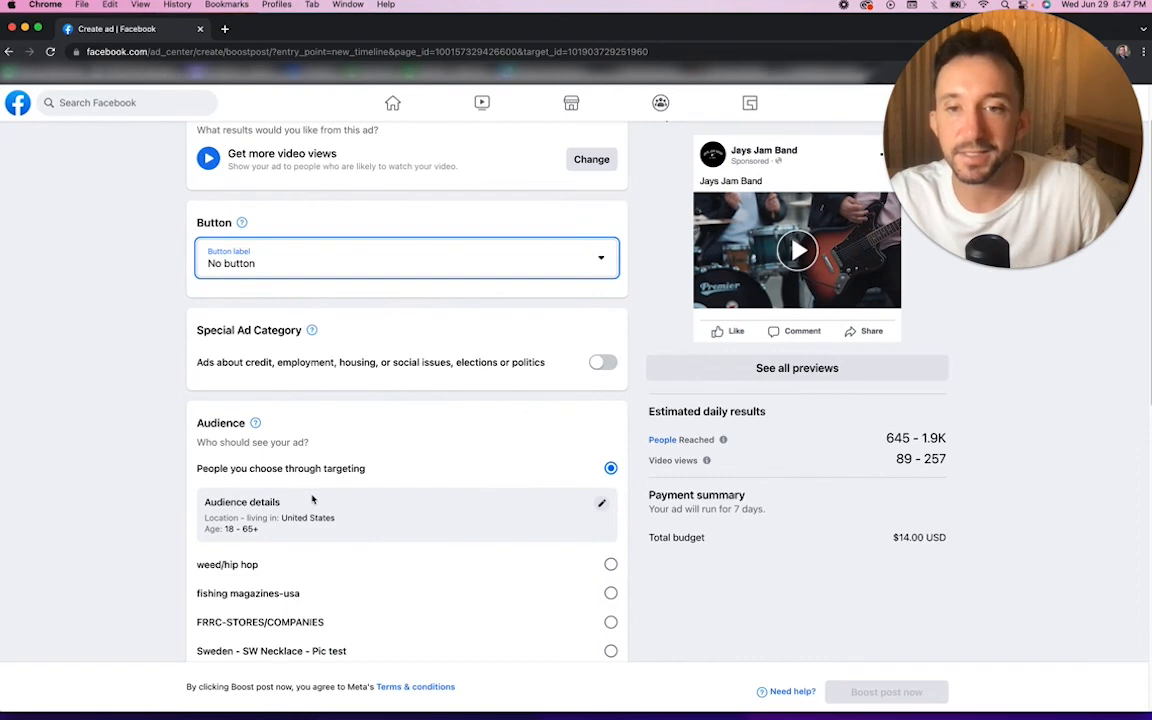
pyautogui.scroll(-1, 313, 498)
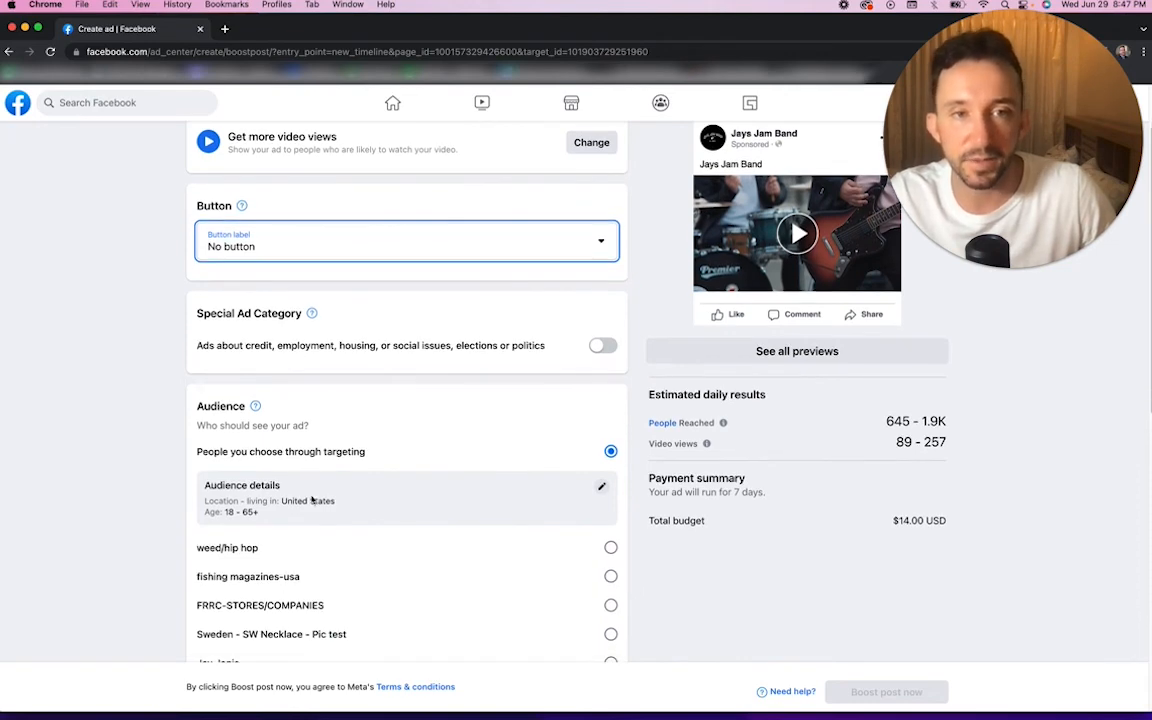
pyautogui.scroll(-5, 312, 497)
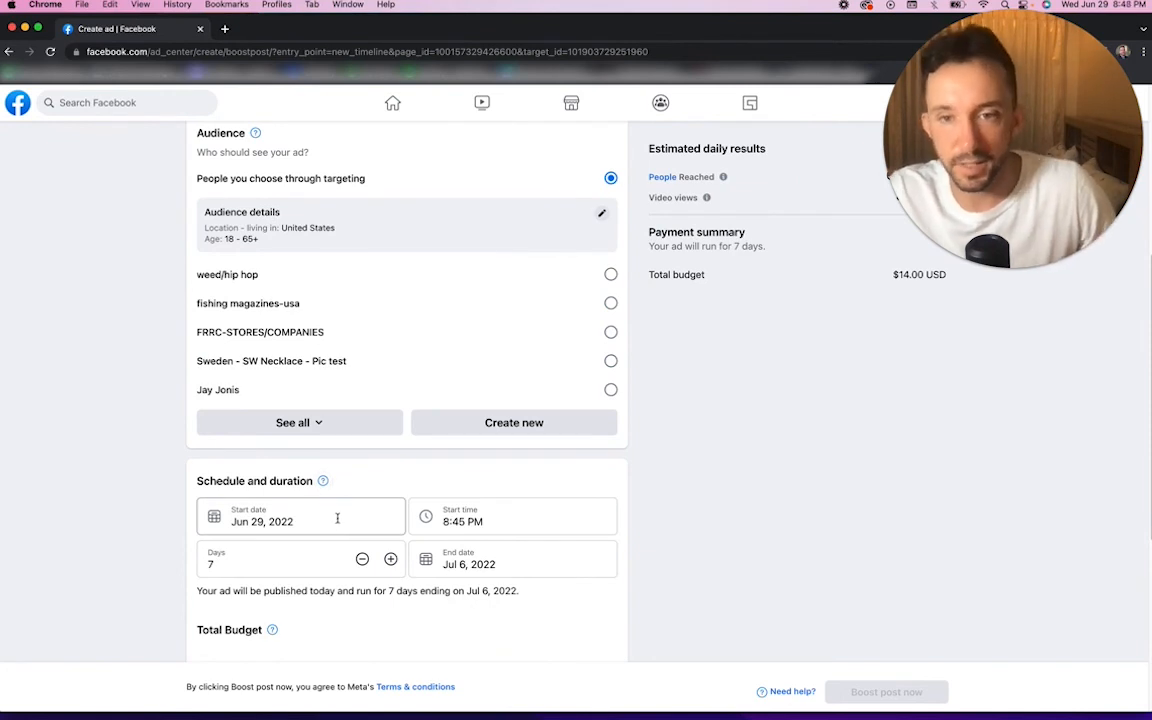
pyautogui.scroll(3, 335, 519)
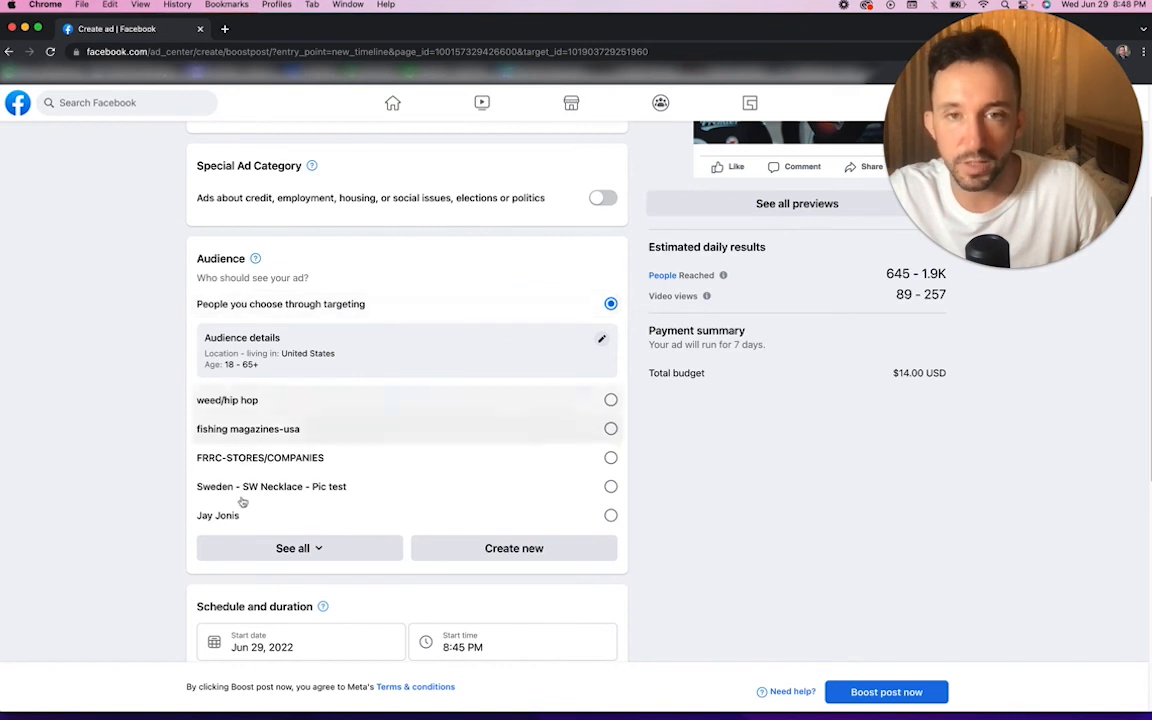
pyautogui.click(601, 339)
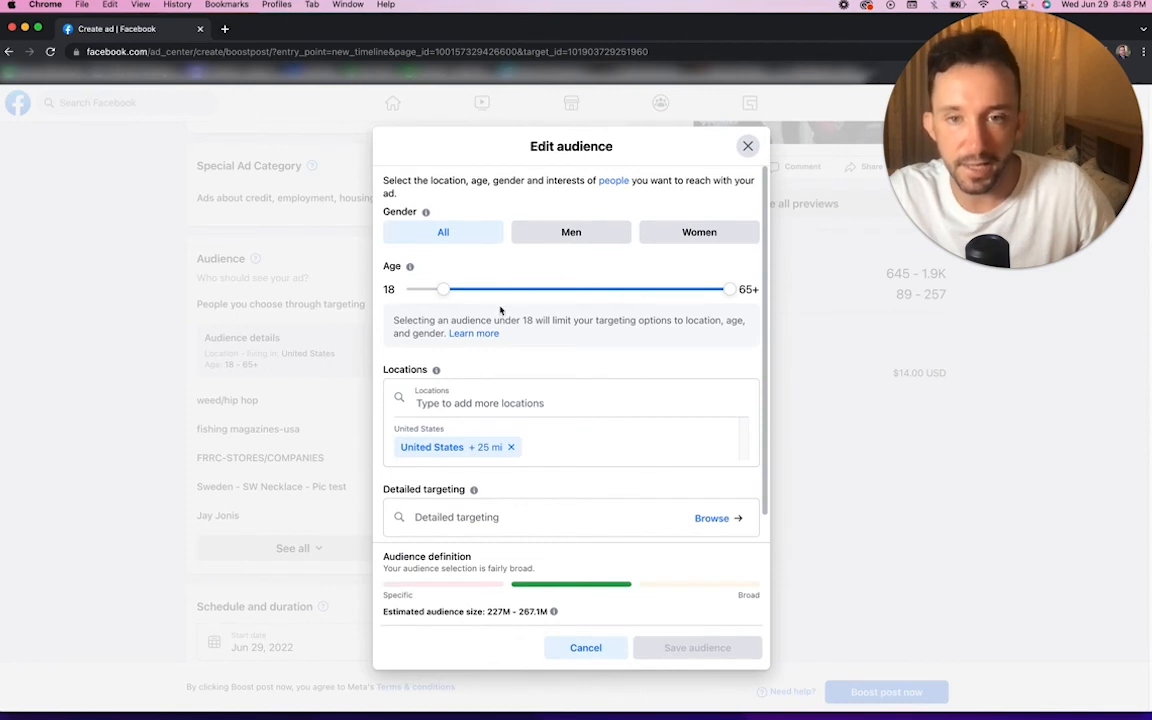
pyautogui.click(496, 510)
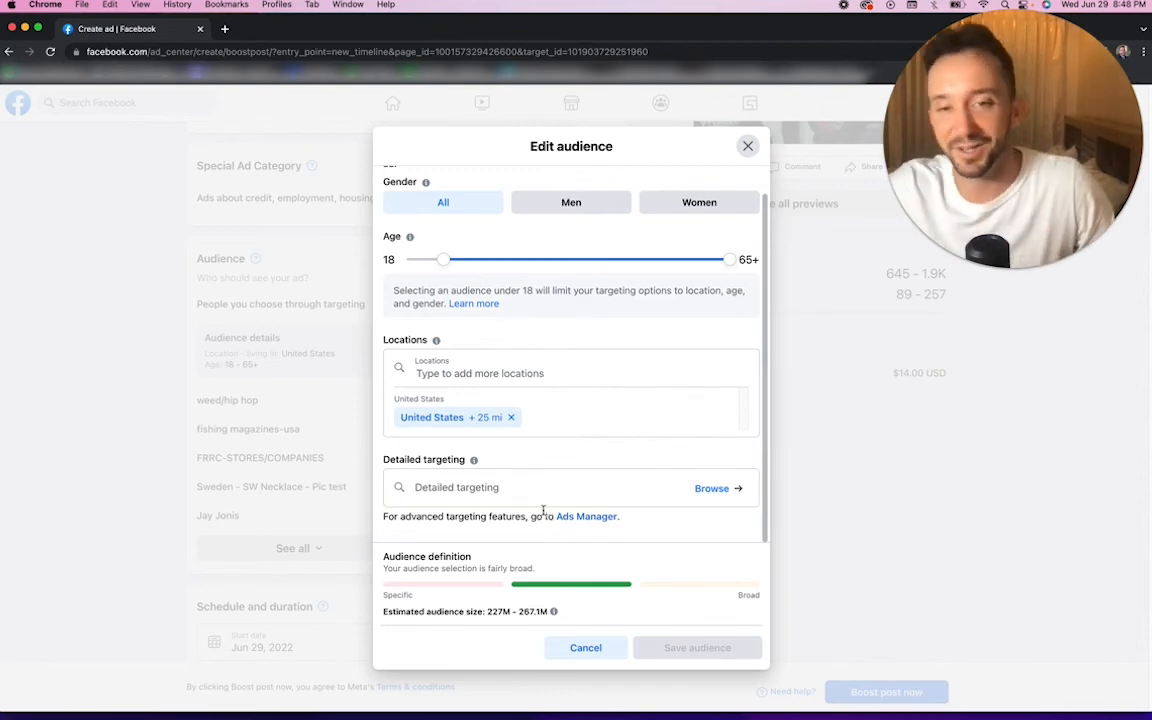
pyautogui.click(748, 148)
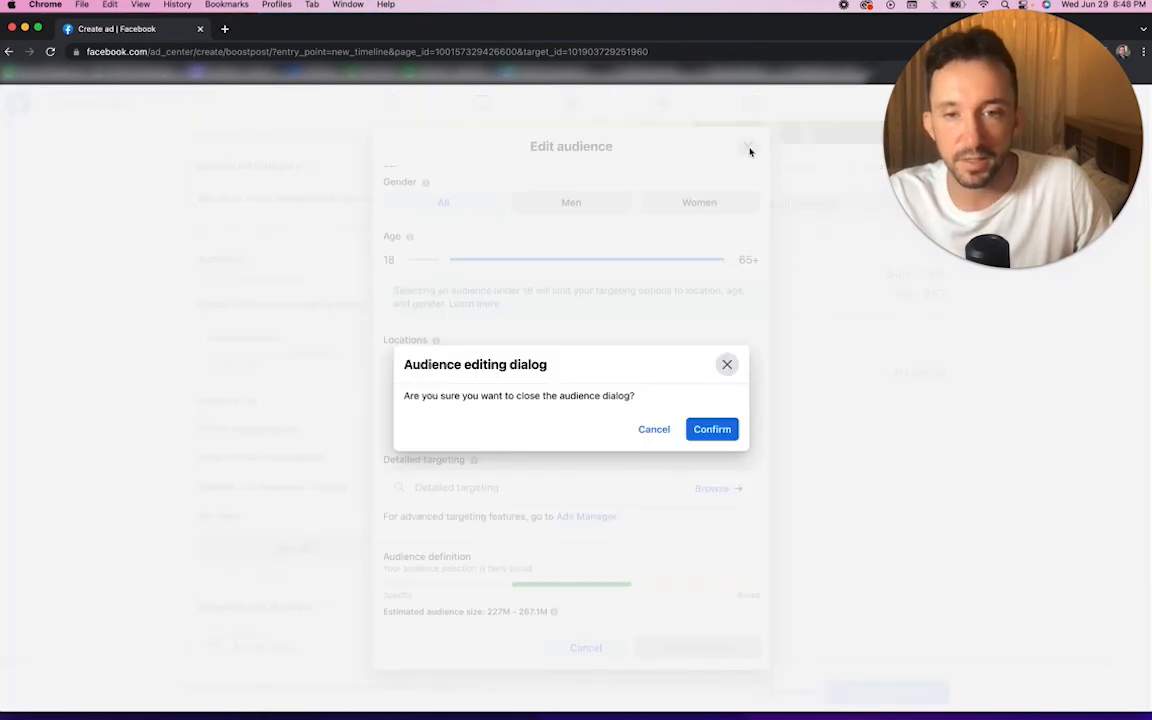
pyautogui.click(650, 431)
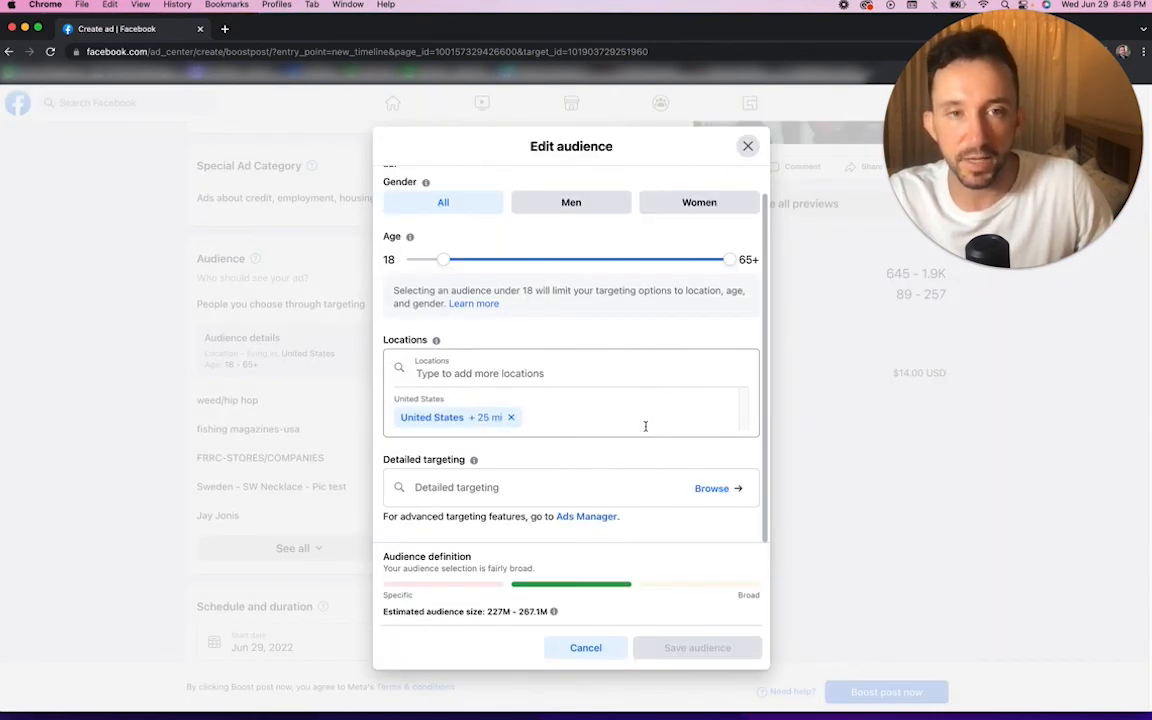
pyautogui.click(748, 147)
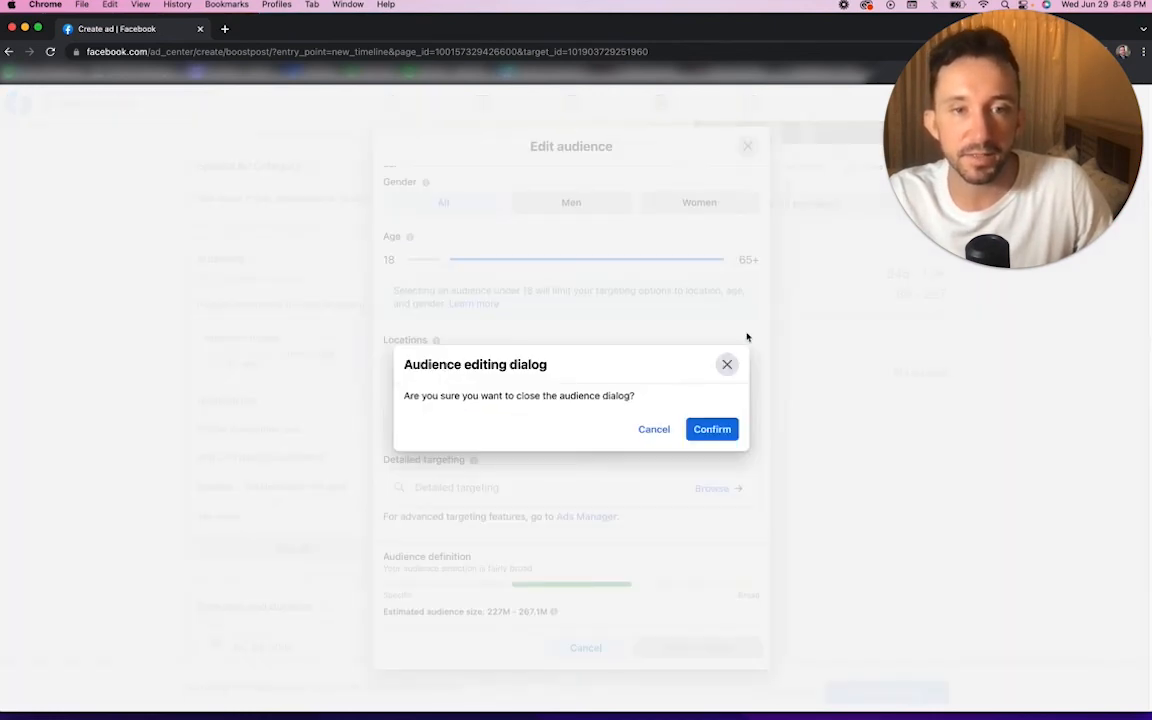
pyautogui.click(714, 432)
# Review the boost's schedule and duration, total budget, placements, Meta Pixel and payment method settings
pyautogui.scroll(-3, 514, 558)
pyautogui.scroll(-5, 514, 558)
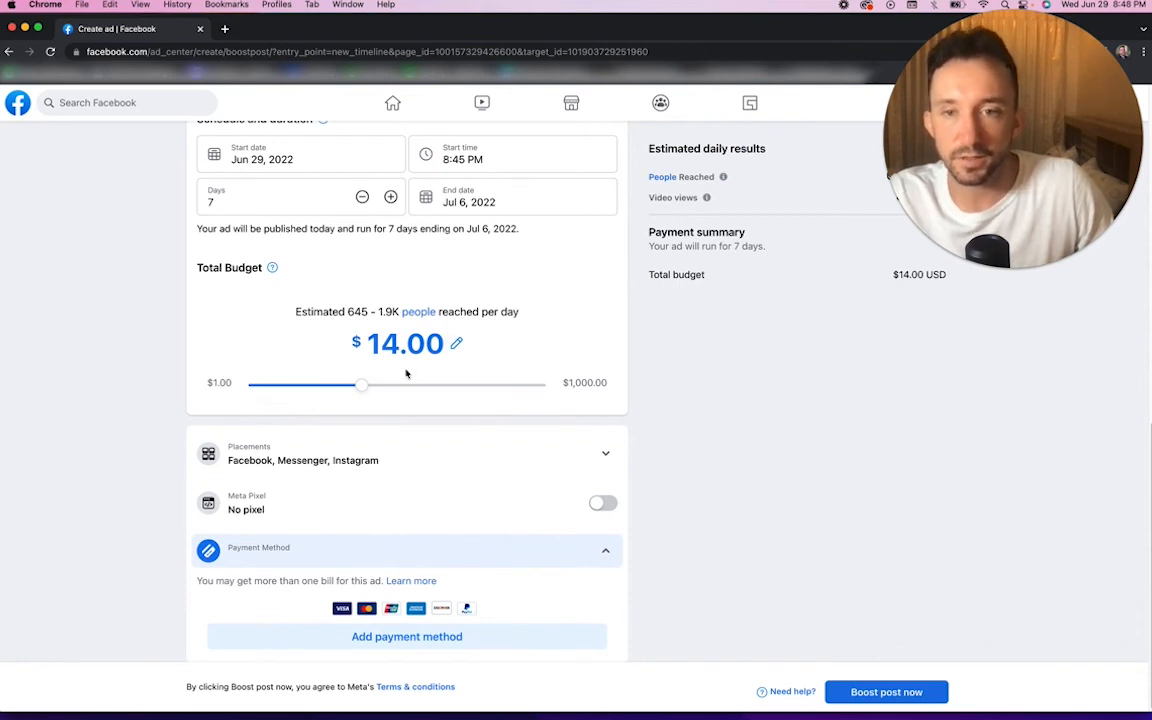
pyautogui.scroll(3, 711, 555)
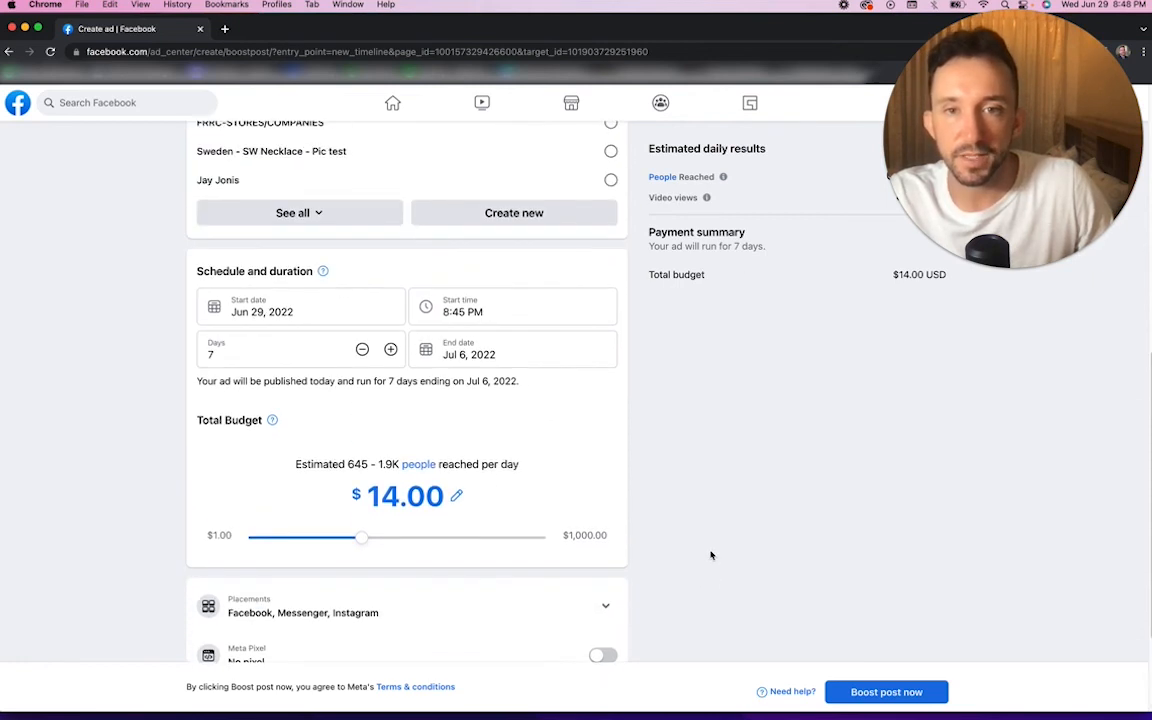
pyautogui.scroll(2, 711, 555)
pyautogui.scroll(1, 710, 548)
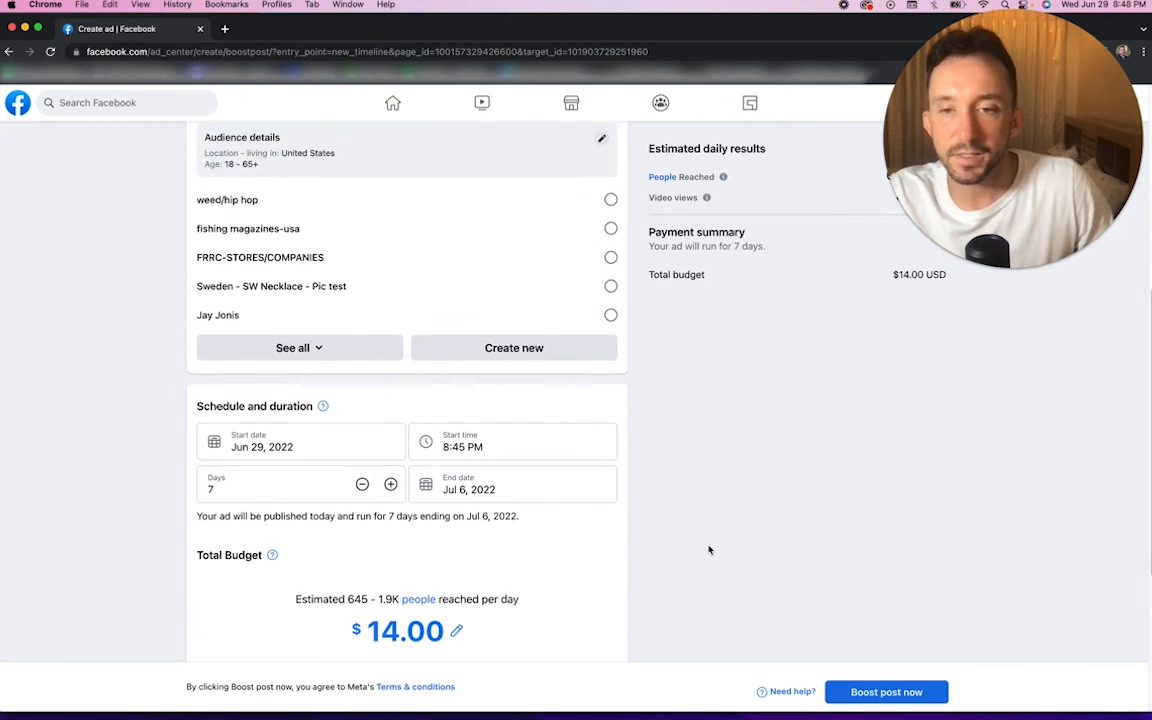
pyautogui.scroll(-5, 710, 548)
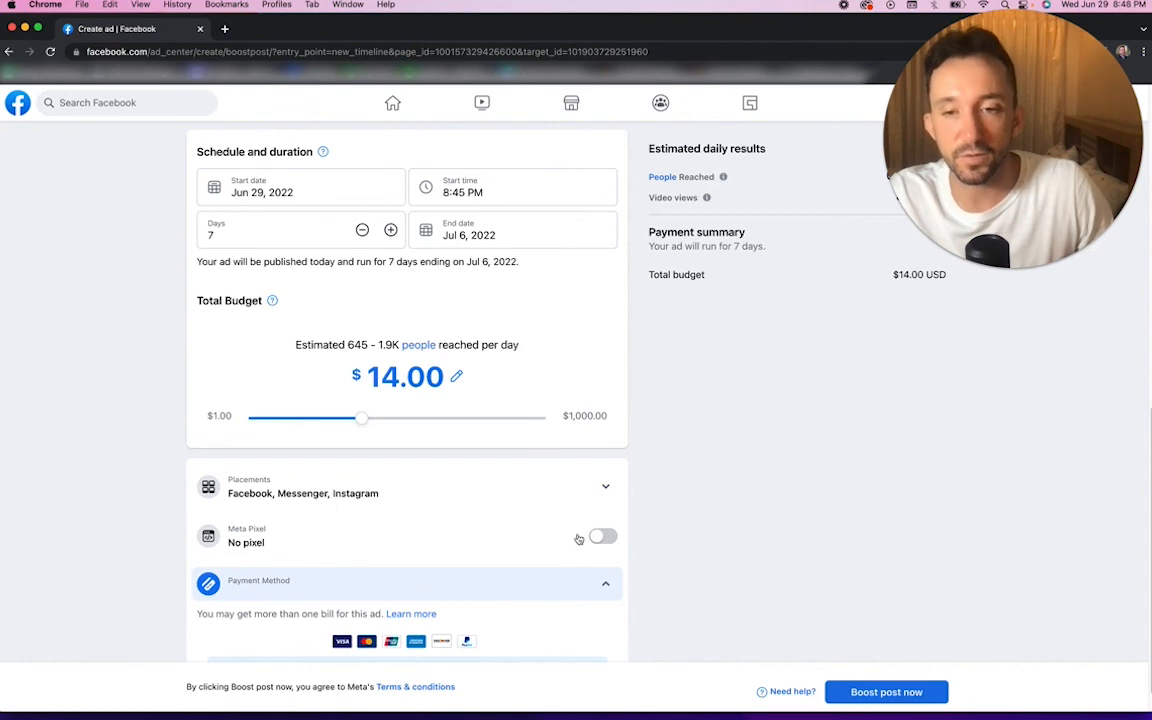
pyautogui.scroll(-1, 710, 540)
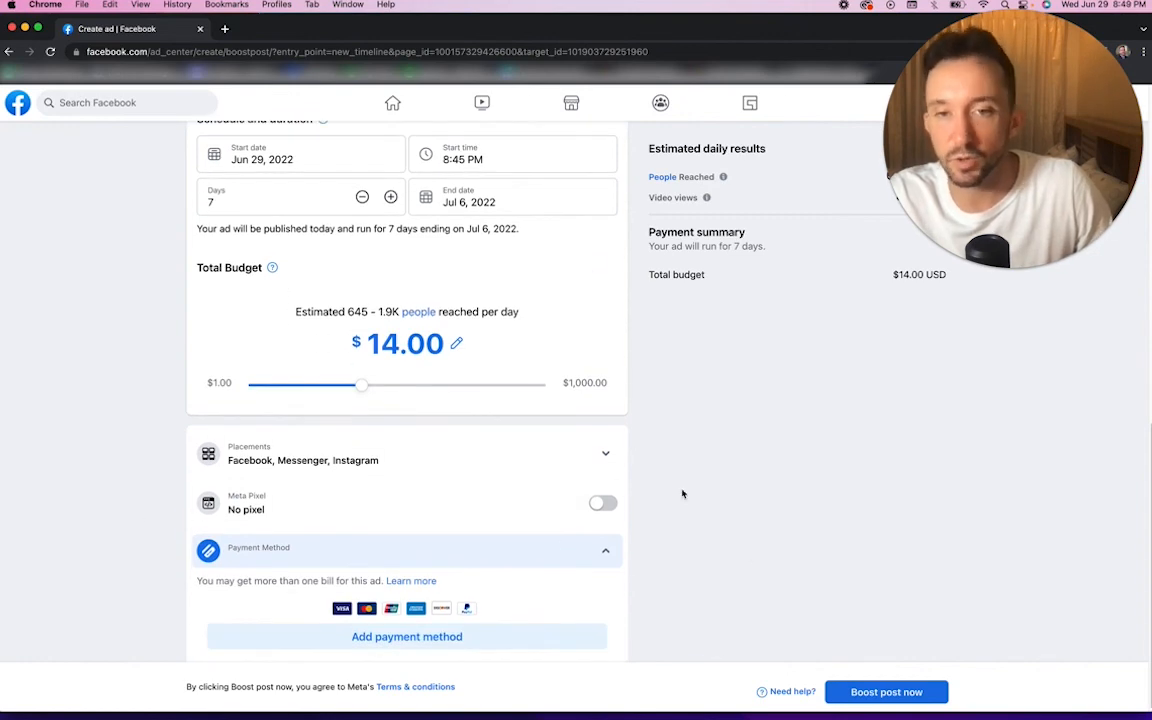
# Go over the complete boost setup again, from goal, button and audience to budget and payment method
pyautogui.scroll(10, 609, 441)
pyautogui.scroll(2, 609, 441)
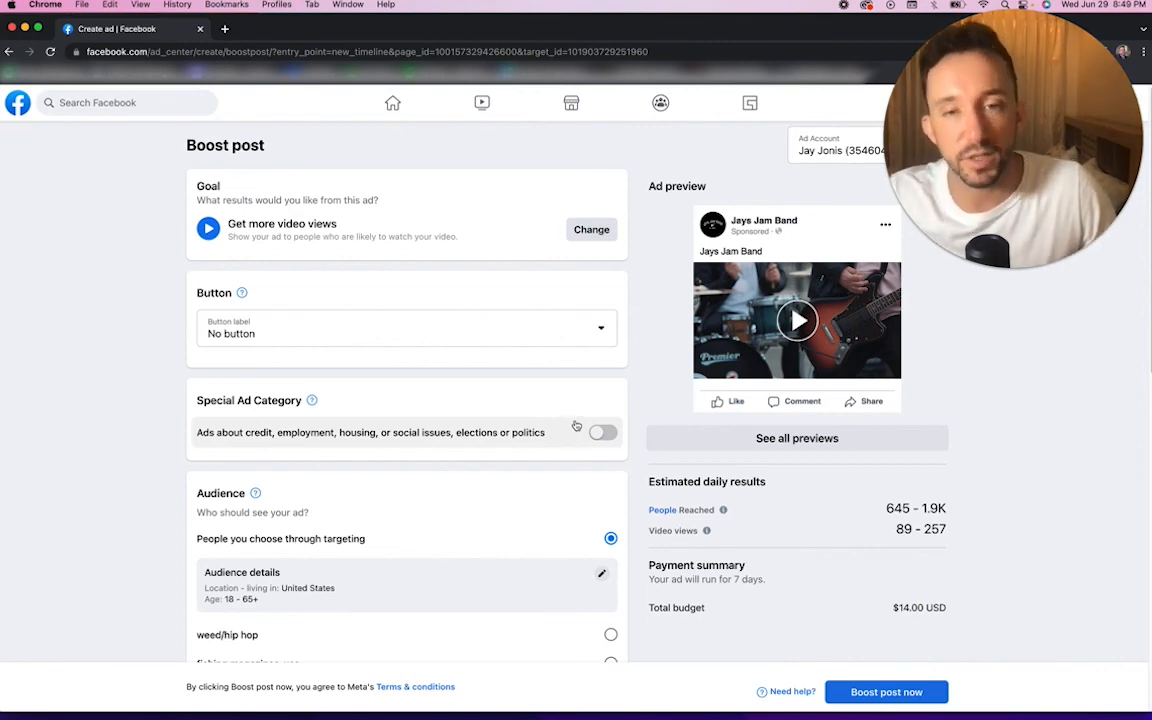
pyautogui.scroll(-8, 576, 426)
pyautogui.scroll(2, 563, 447)
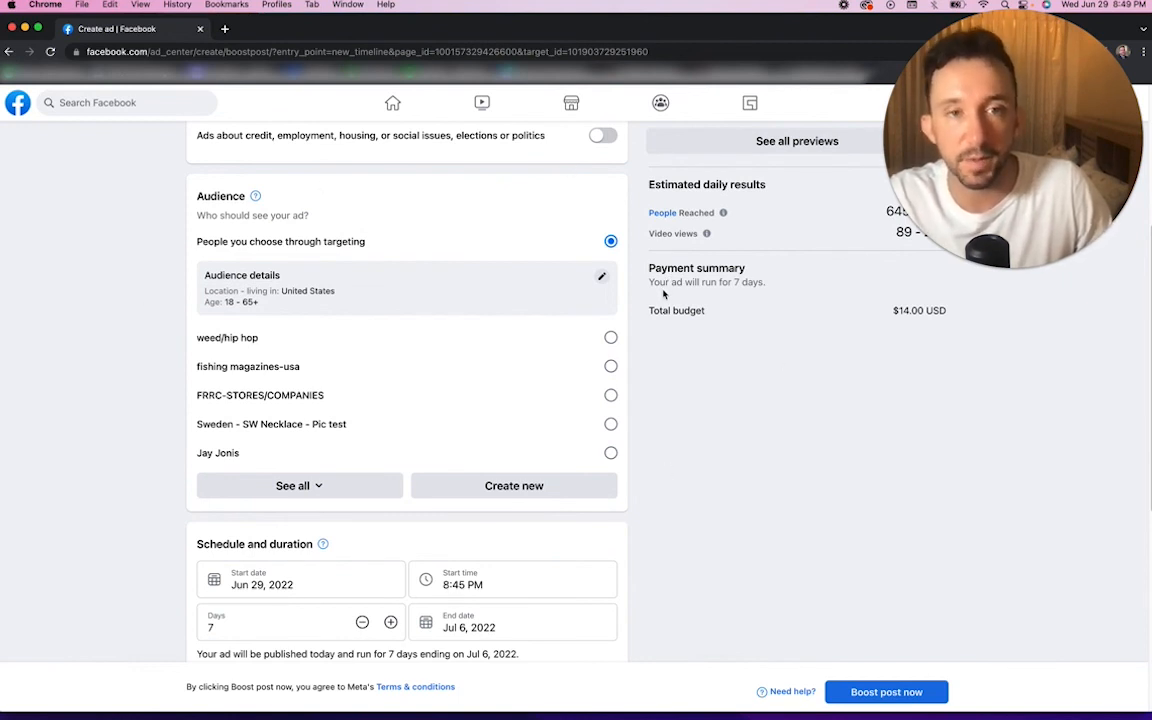
pyautogui.scroll(-8, 740, 475)
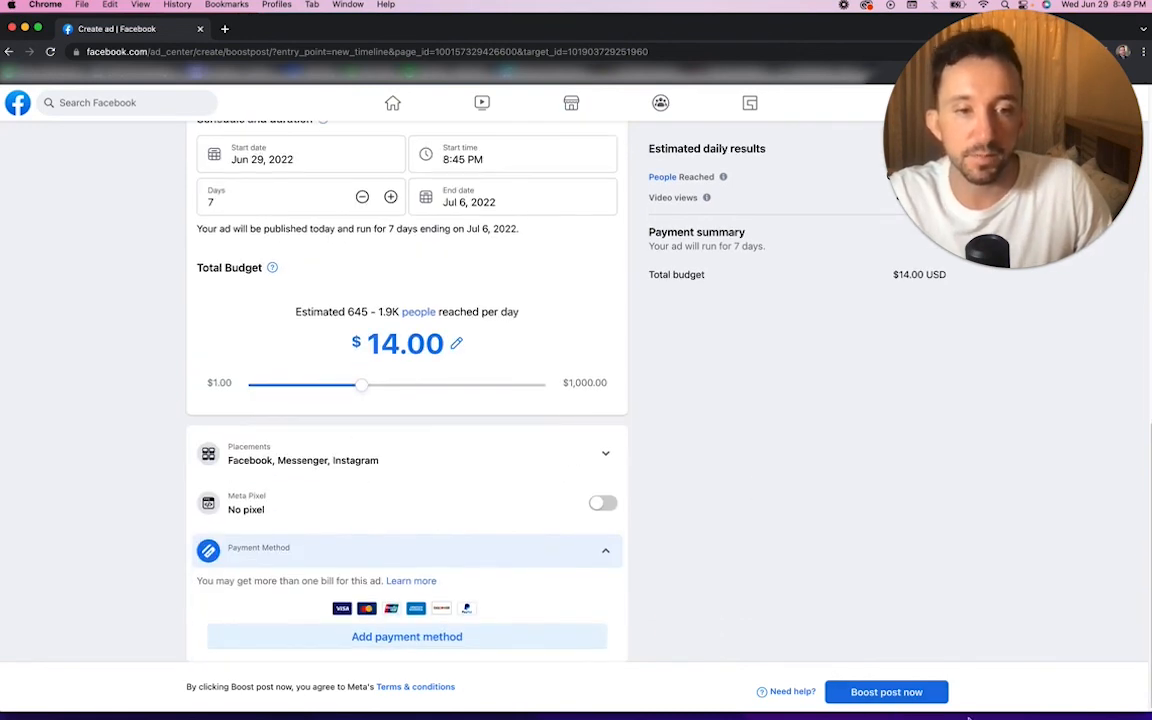
pyautogui.scroll(12, 733, 483)
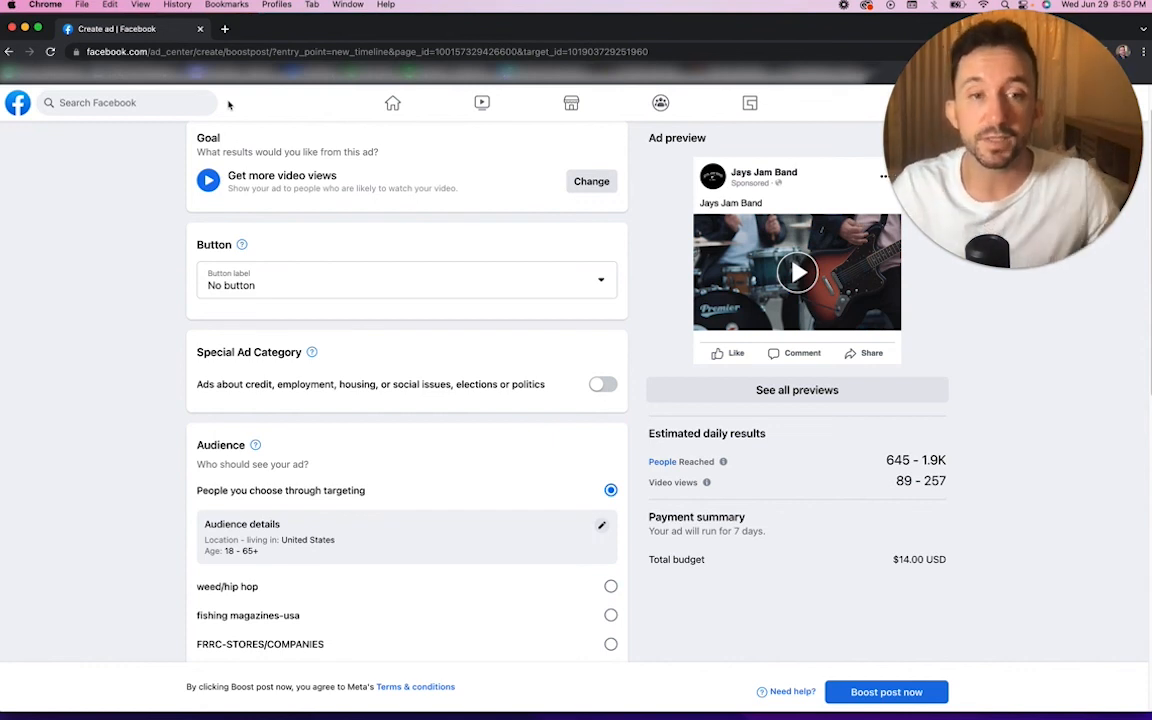
pyautogui.scroll(1, 240, 265)
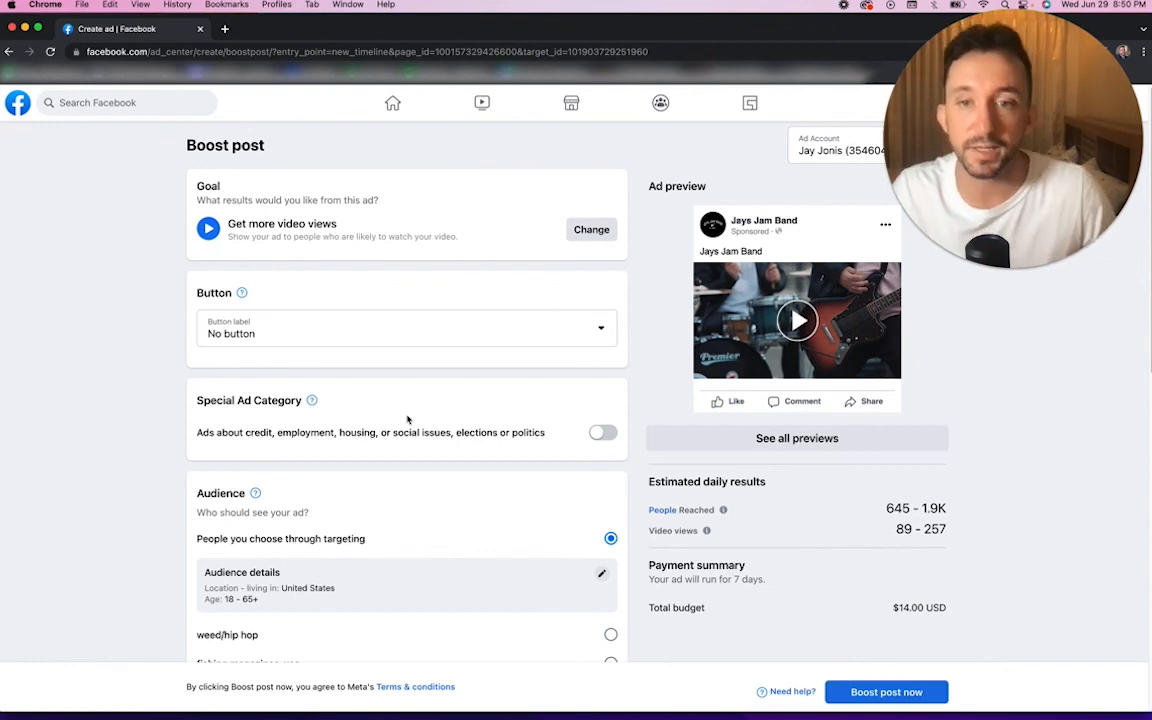
pyautogui.scroll(-10, 435, 482)
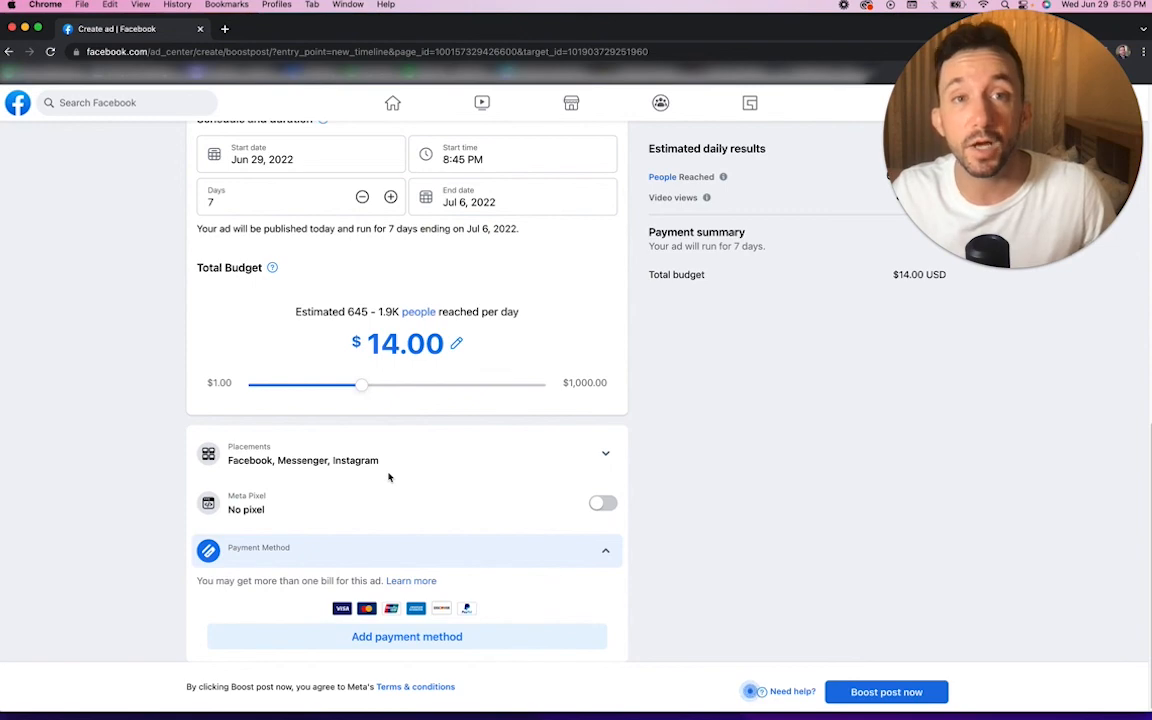
pyautogui.scroll(10, 389, 477)
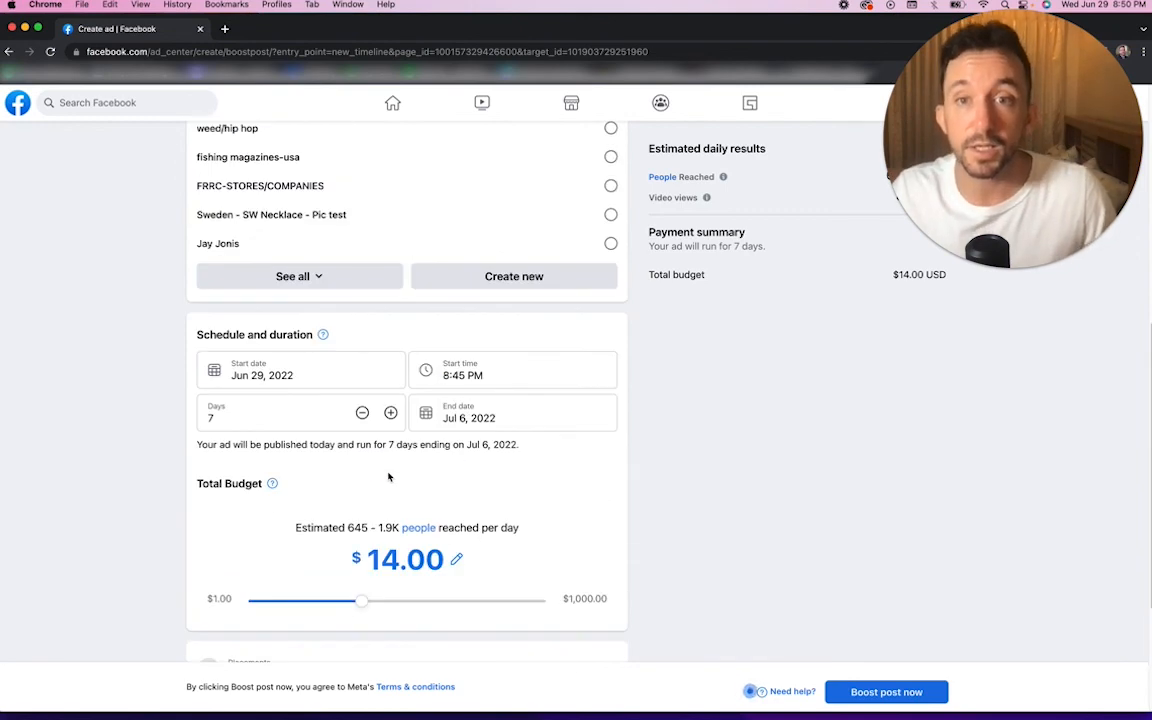